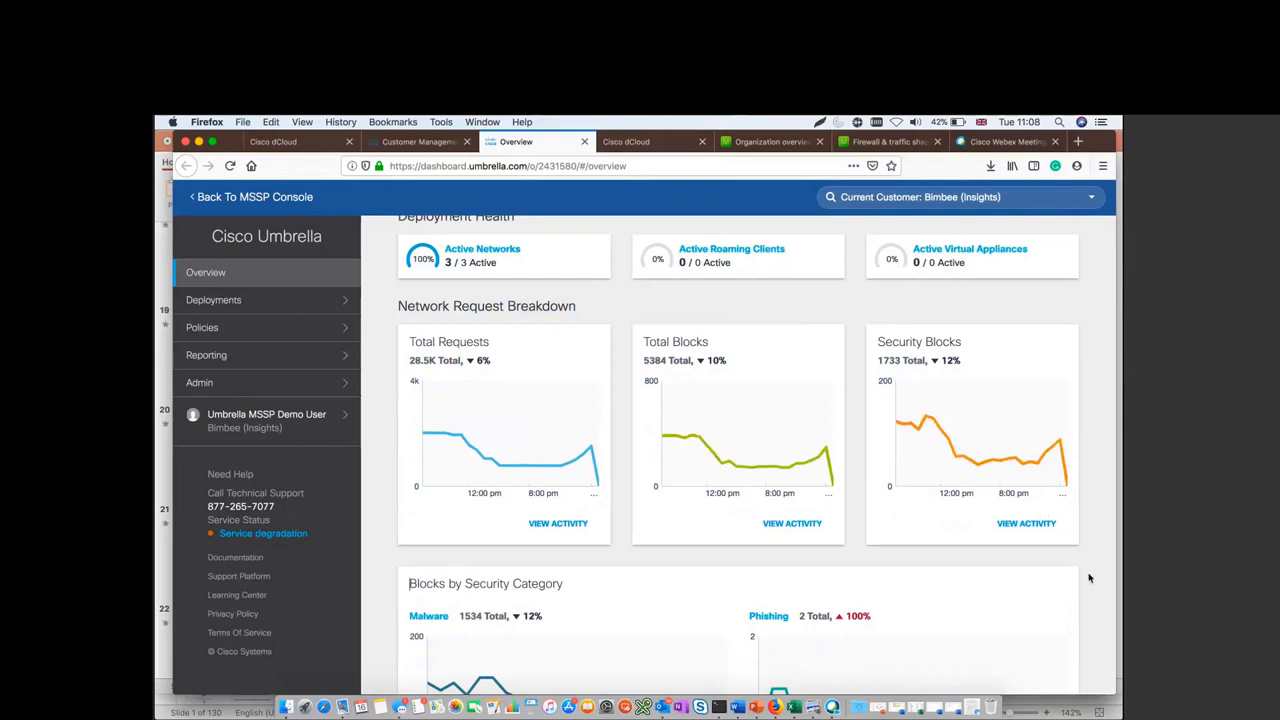
Review the Blocks by Security Category charts on the Bimbee (Insights) overview page
{"action": "scroll", "coordinate": [1090, 578], "scroll_direction": "down", "scroll_amount": 2}
{"action": "left_click_drag", "start_coordinate": [1090, 580], "coordinate": [1092, 590]}
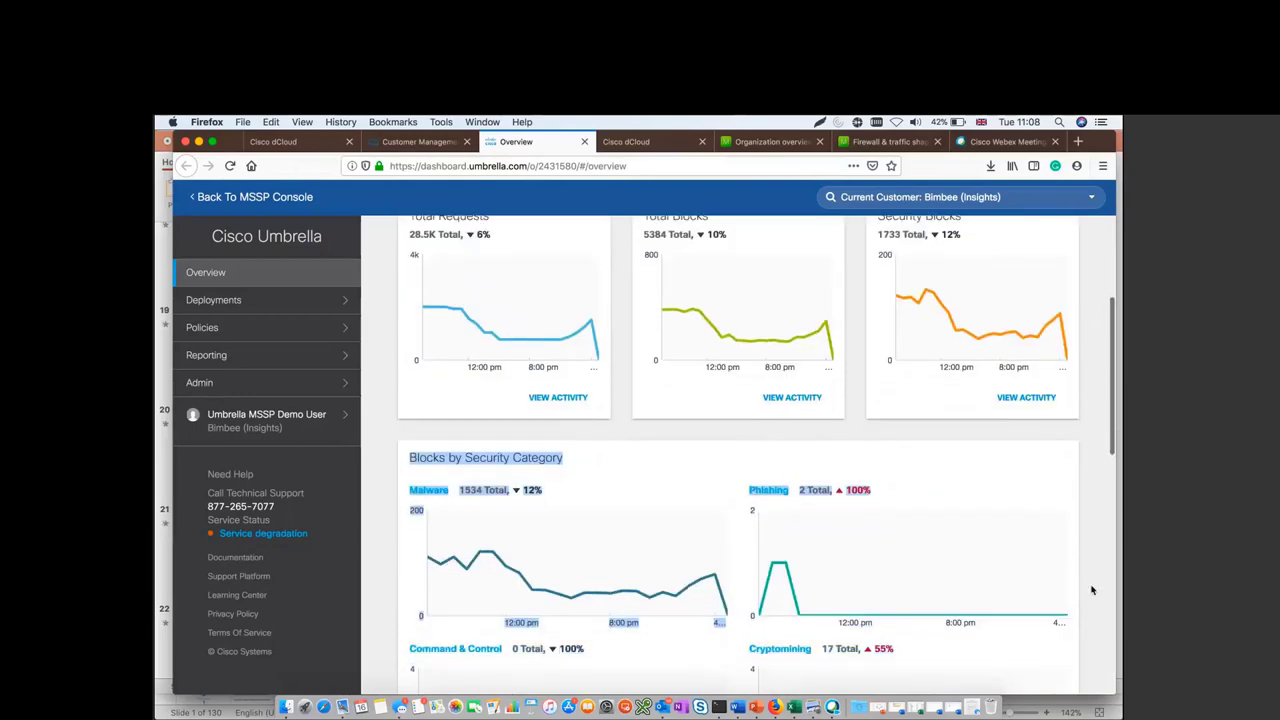
{"action": "scroll", "coordinate": [1093, 560], "scroll_direction": "down", "scroll_amount": 1}
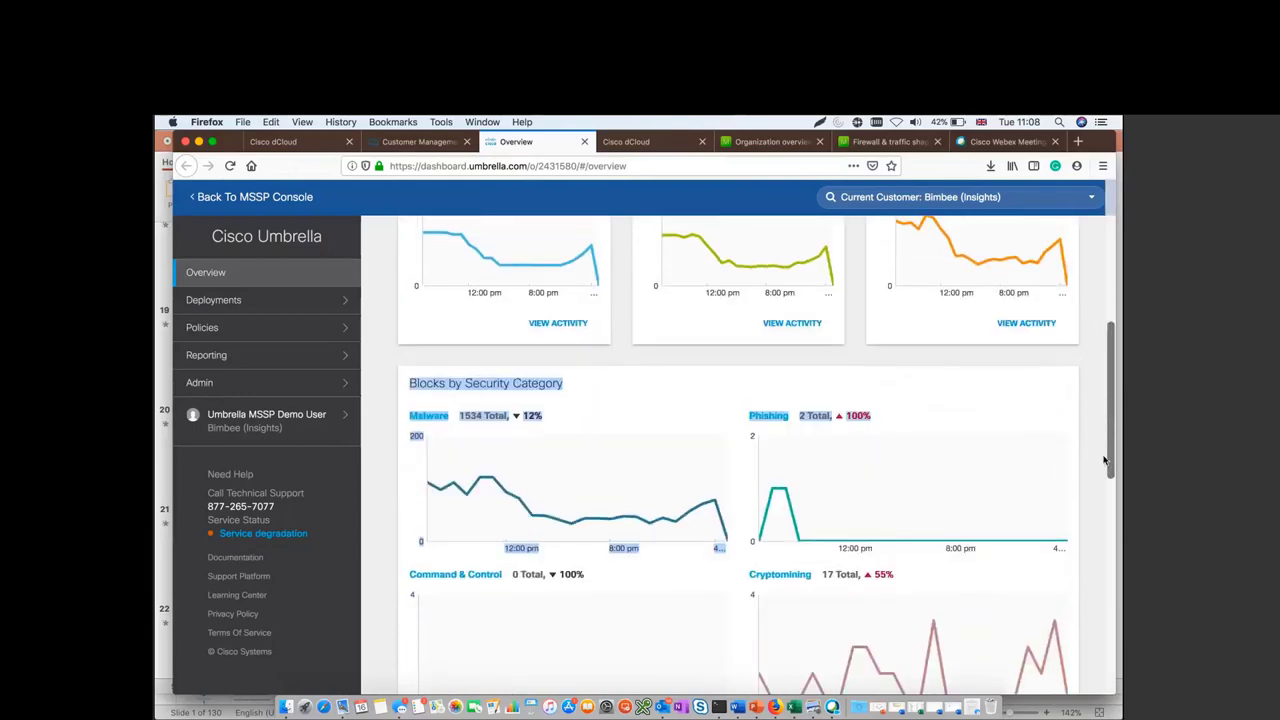
{"action": "scroll", "coordinate": [1096, 490], "scroll_direction": "down", "scroll_amount": 1}
{"action": "scroll", "coordinate": [1096, 481], "scroll_direction": "down", "scroll_amount": 1}
{"action": "scroll", "coordinate": [1094, 485], "scroll_direction": "up", "scroll_amount": 1}
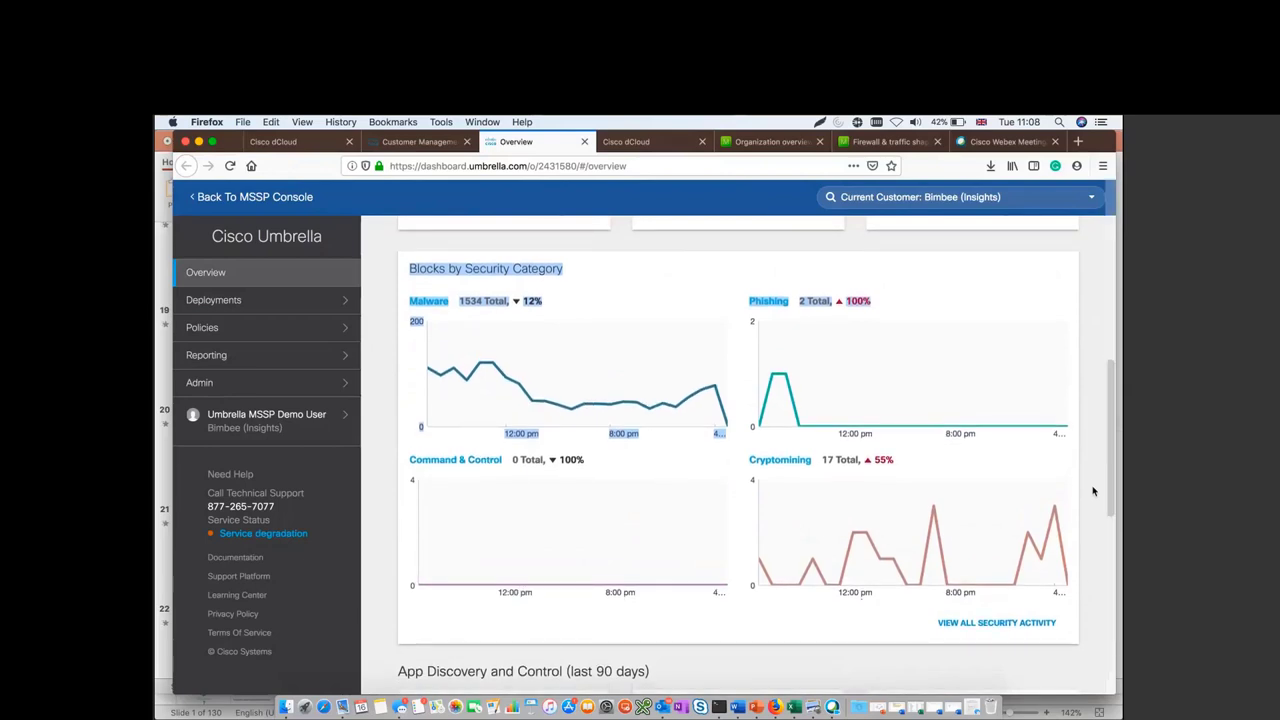
{"action": "left_click", "coordinate": [1093, 491]}
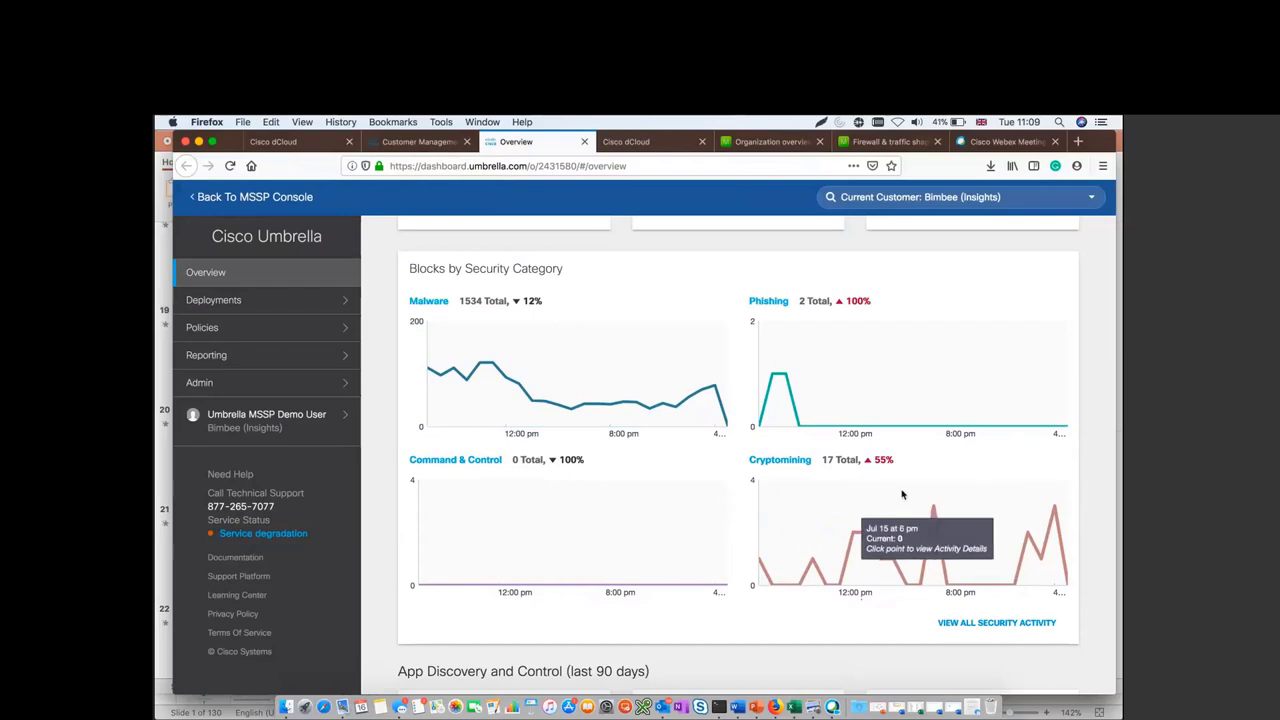
Open the activity details for the Malware category and review the blocked requests and the applied filters
{"action": "left_click", "coordinate": [437, 303]}
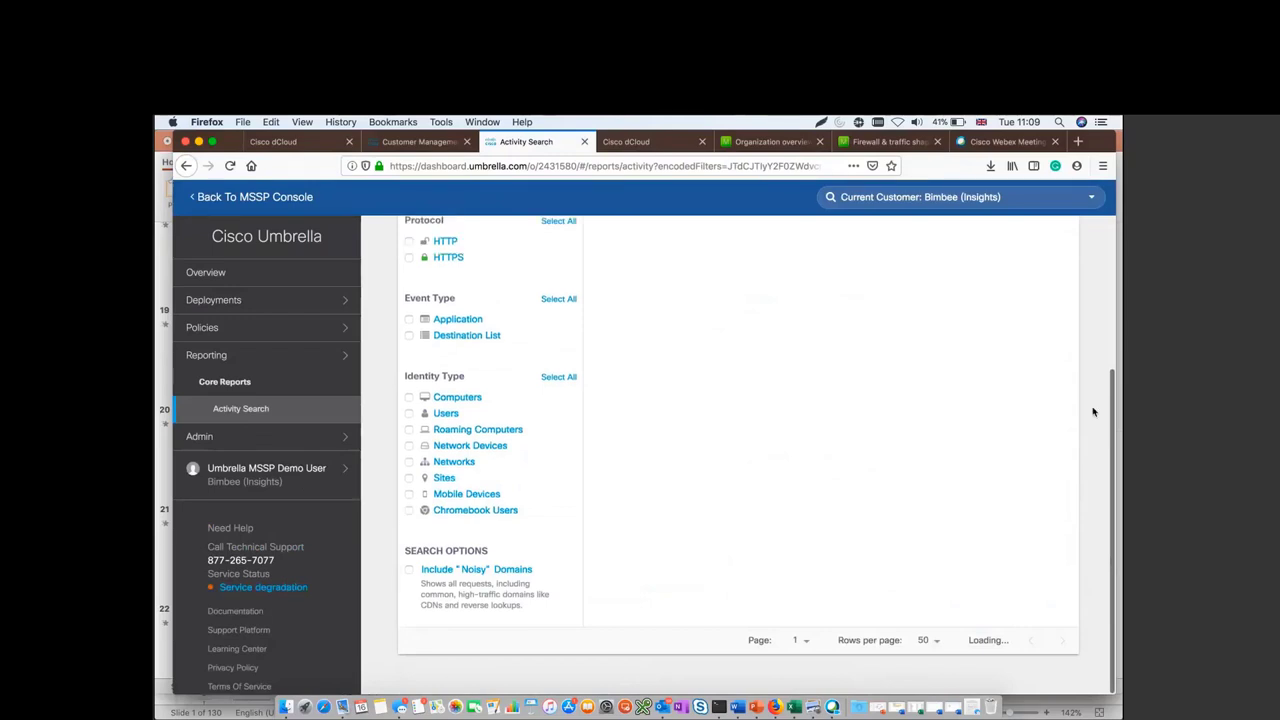
{"action": "left_click_drag", "start_coordinate": [1110, 397], "coordinate": [1104, 486]}
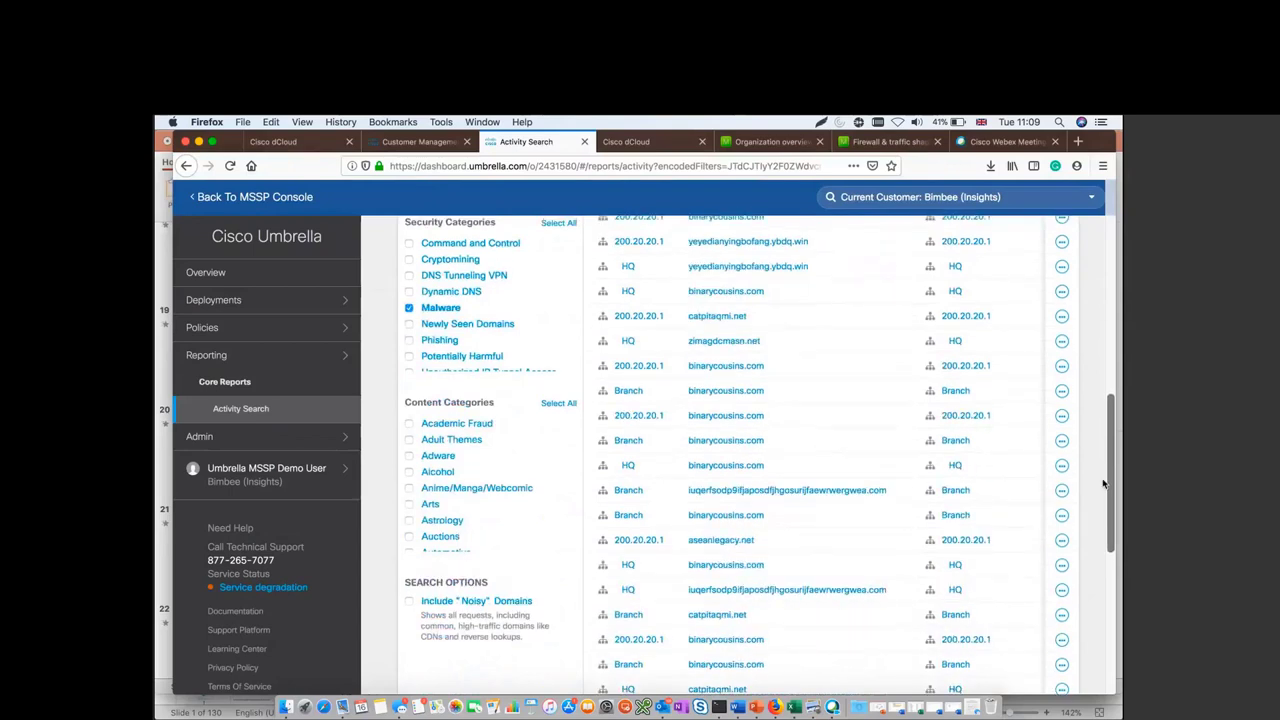
{"action": "left_click_drag", "start_coordinate": [1104, 484], "coordinate": [1110, 343]}
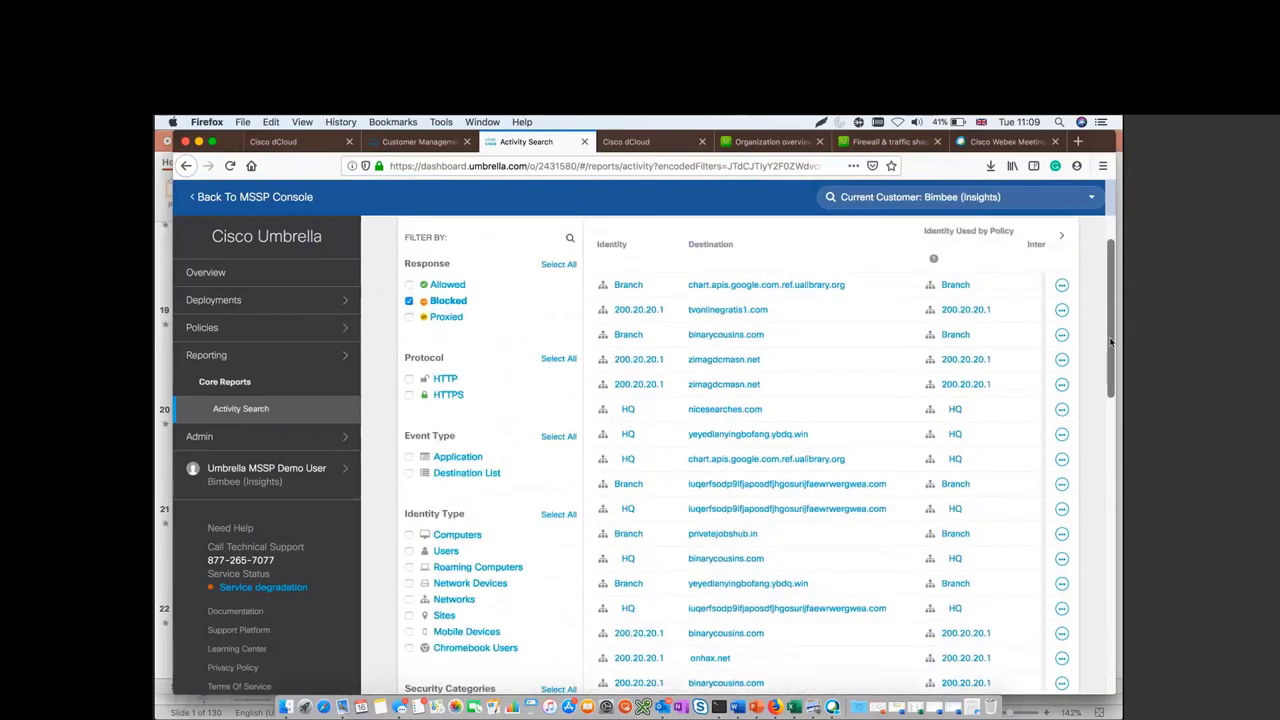
{"action": "scroll", "coordinate": [1100, 370], "scroll_direction": "up", "scroll_amount": 5}
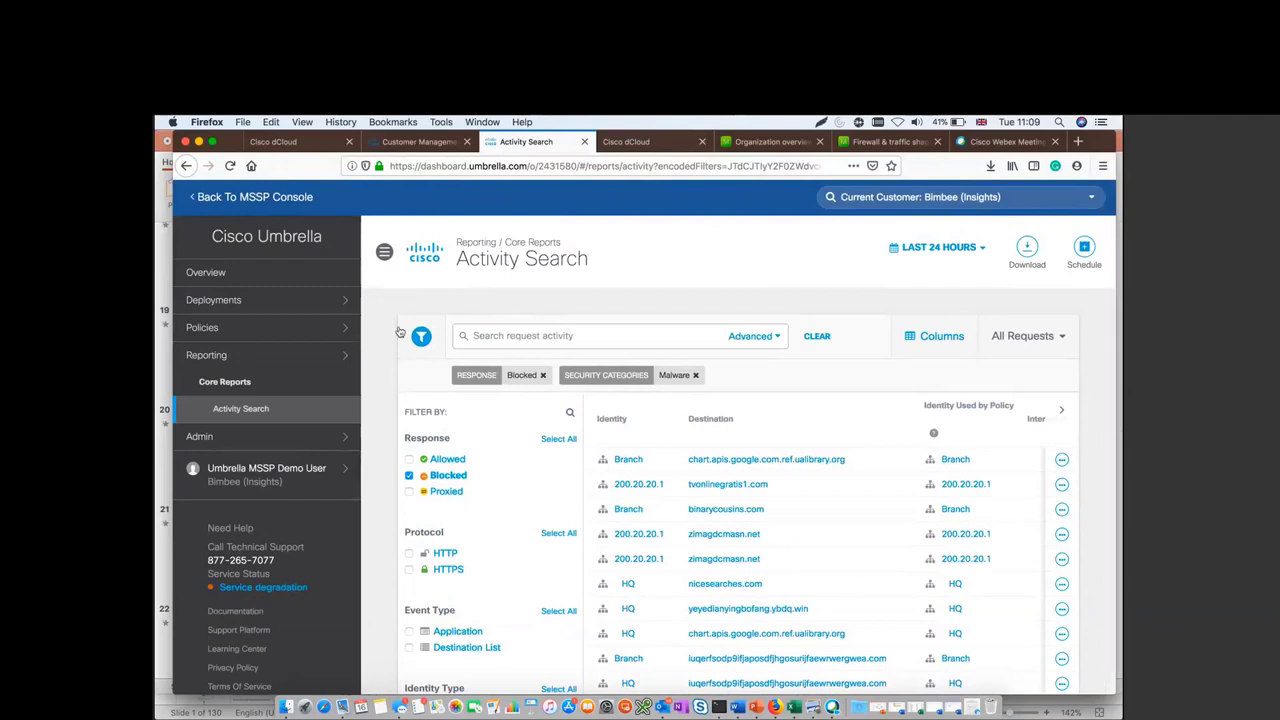
Return to the customer overview and examine the App Discovery and Control section with its flagged categories and apps
{"action": "left_click", "coordinate": [186, 168]}
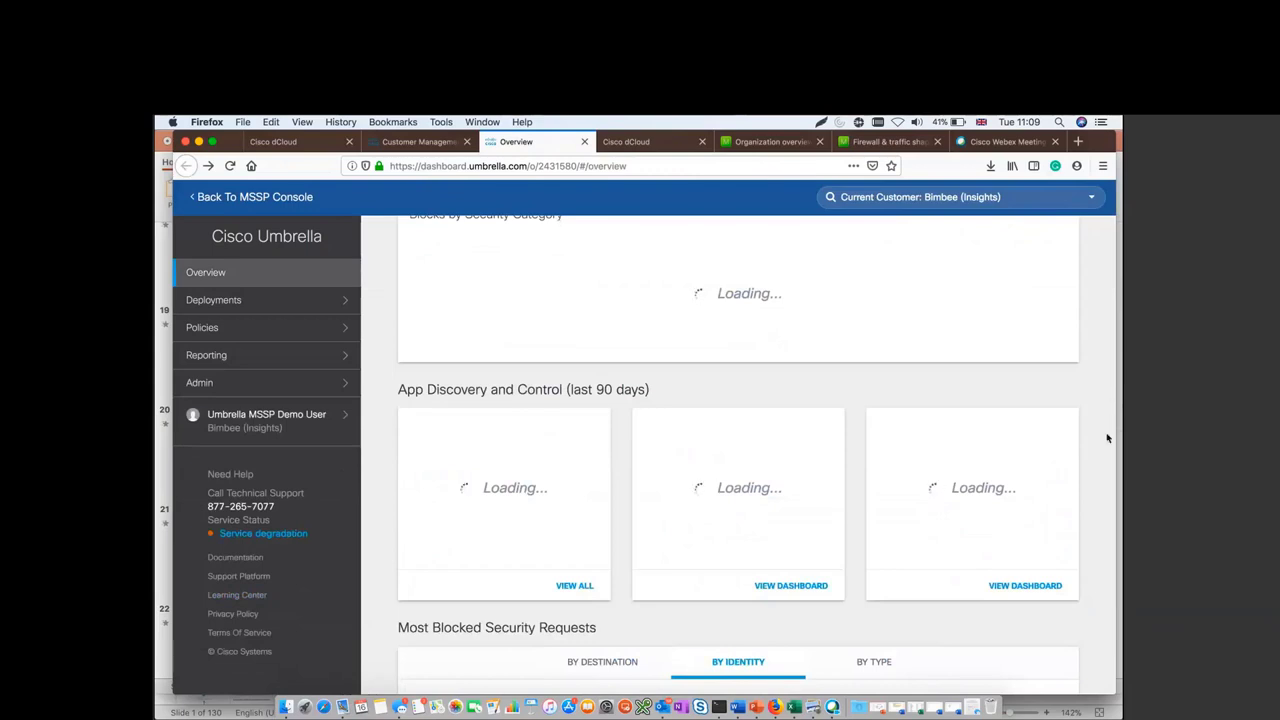
{"action": "scroll", "coordinate": [1094, 594], "scroll_direction": "up", "scroll_amount": 1}
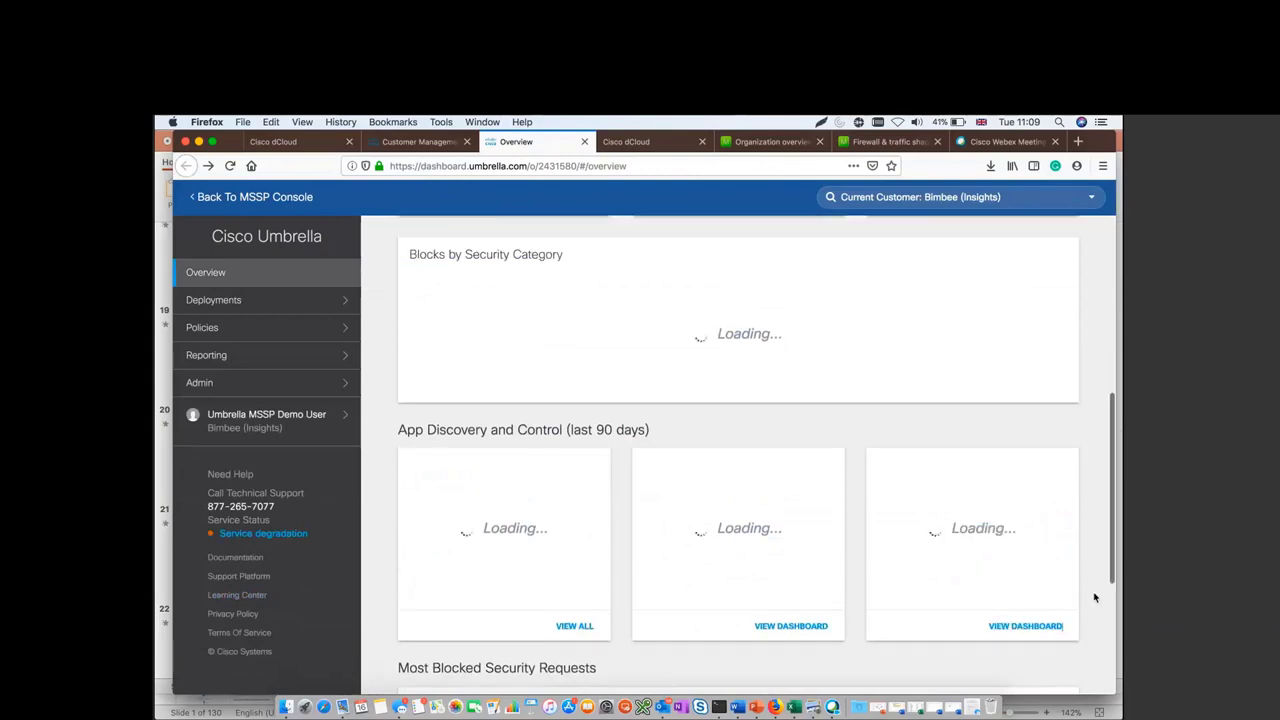
{"action": "scroll", "coordinate": [1094, 597], "scroll_direction": "down", "scroll_amount": 4}
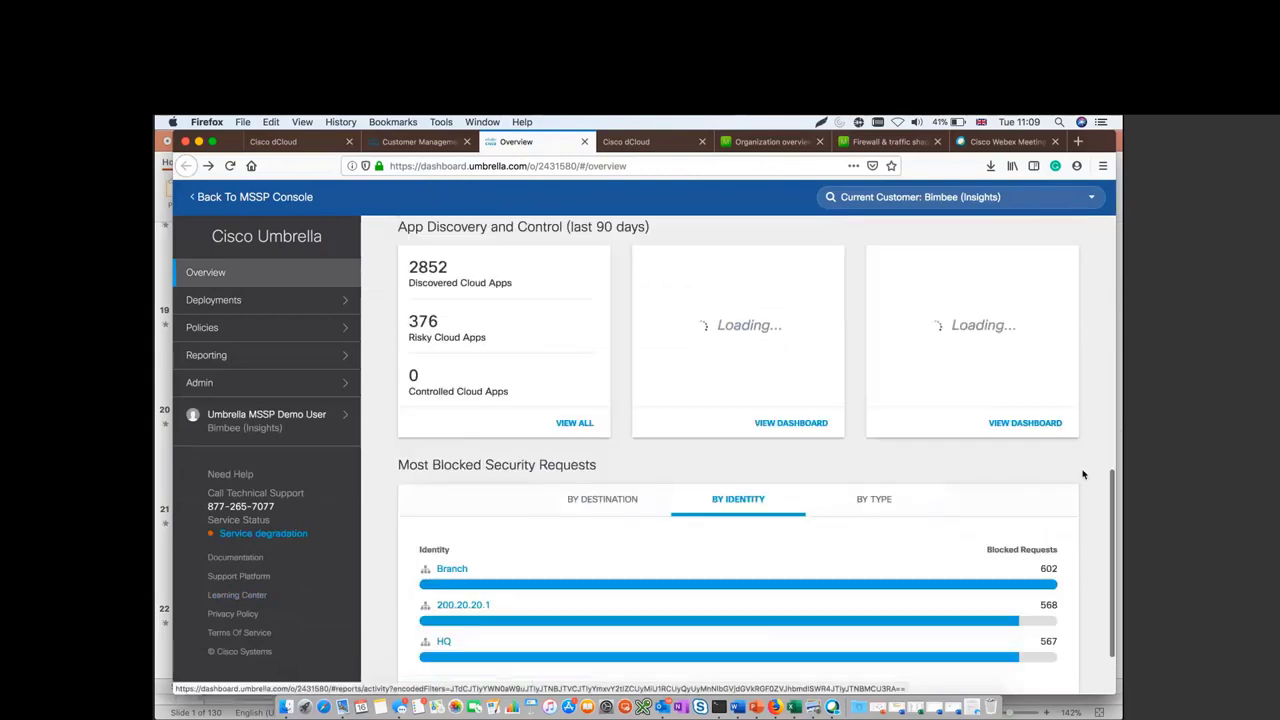
{"action": "scroll", "coordinate": [1087, 290], "scroll_direction": "up", "scroll_amount": 3}
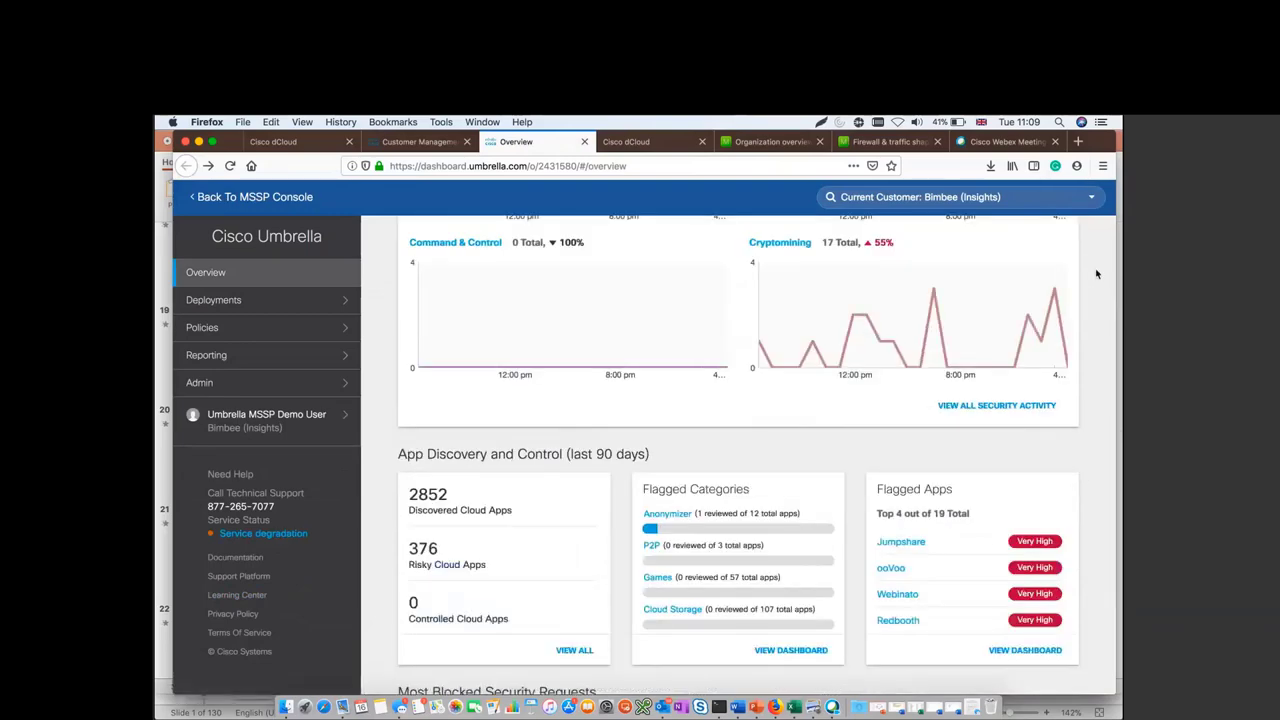
{"action": "scroll", "coordinate": [1096, 273], "scroll_direction": "down", "scroll_amount": 1}
{"action": "scroll", "coordinate": [1096, 273], "scroll_direction": "down", "scroll_amount": 2}
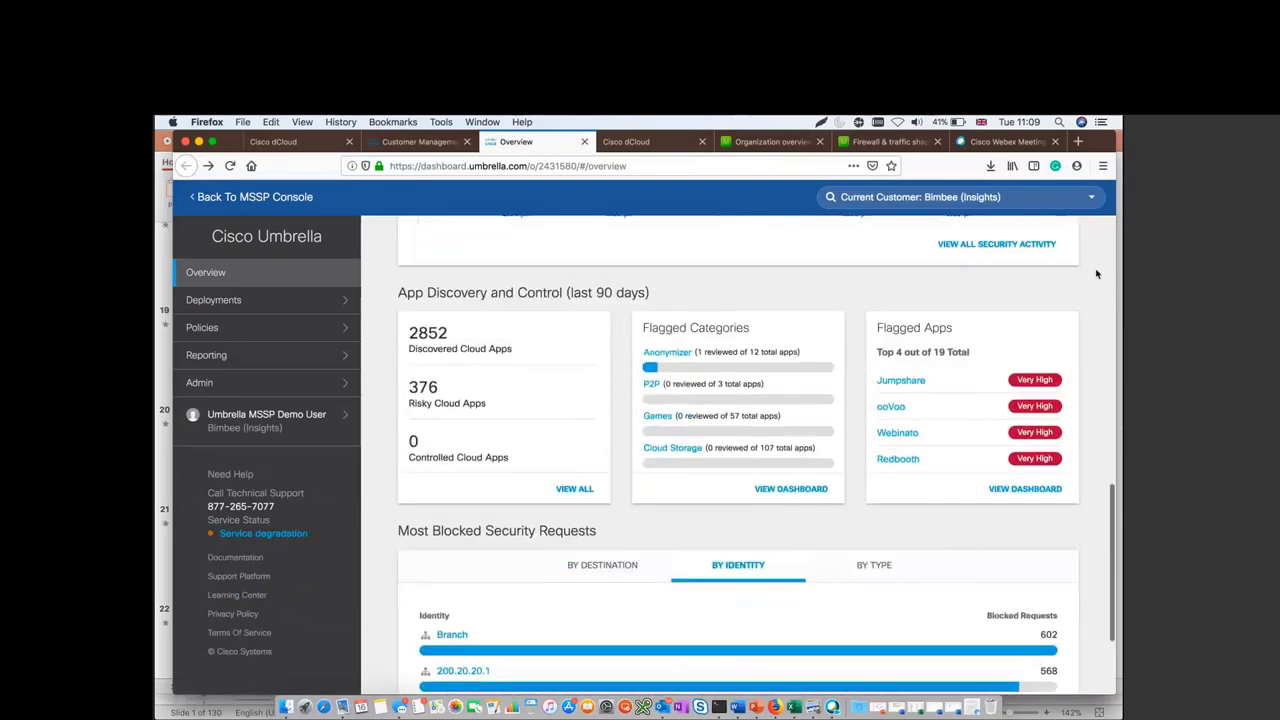
{"action": "scroll", "coordinate": [1096, 273], "scroll_direction": "up", "scroll_amount": 4}
{"action": "scroll", "coordinate": [1096, 273], "scroll_direction": "up", "scroll_amount": 2}
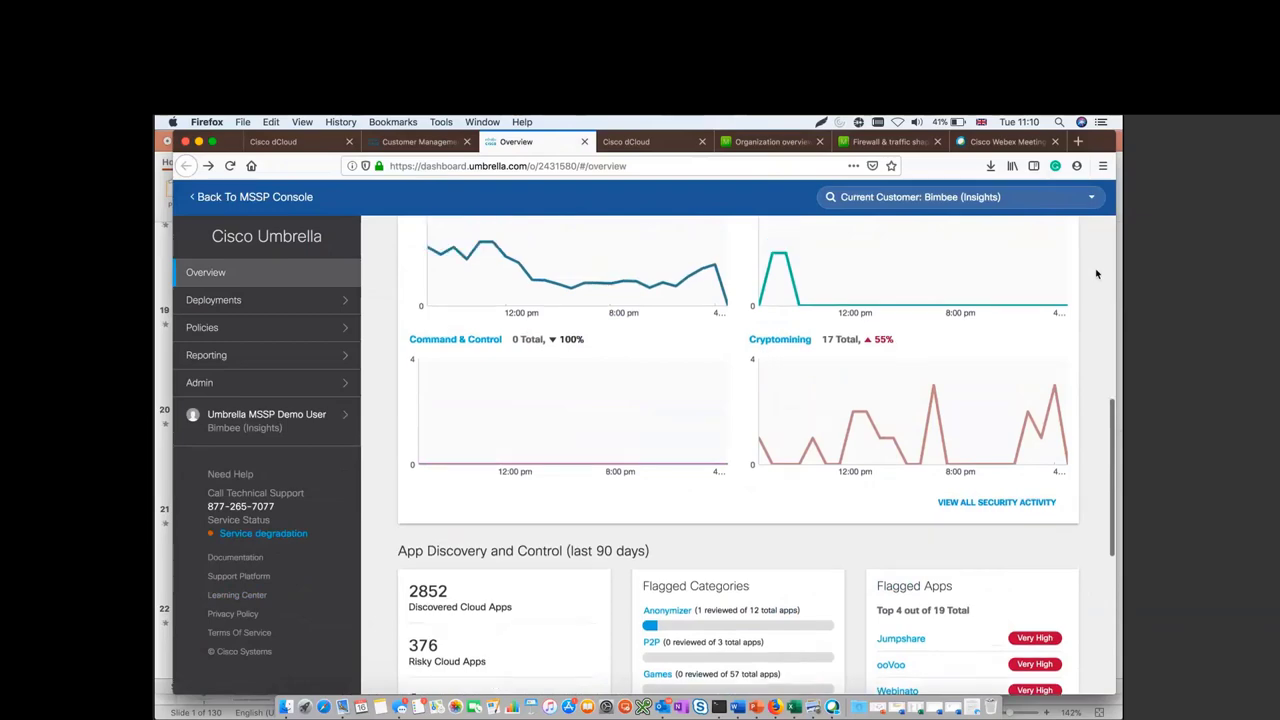
{"action": "scroll", "coordinate": [1096, 273], "scroll_direction": "down", "scroll_amount": 5}
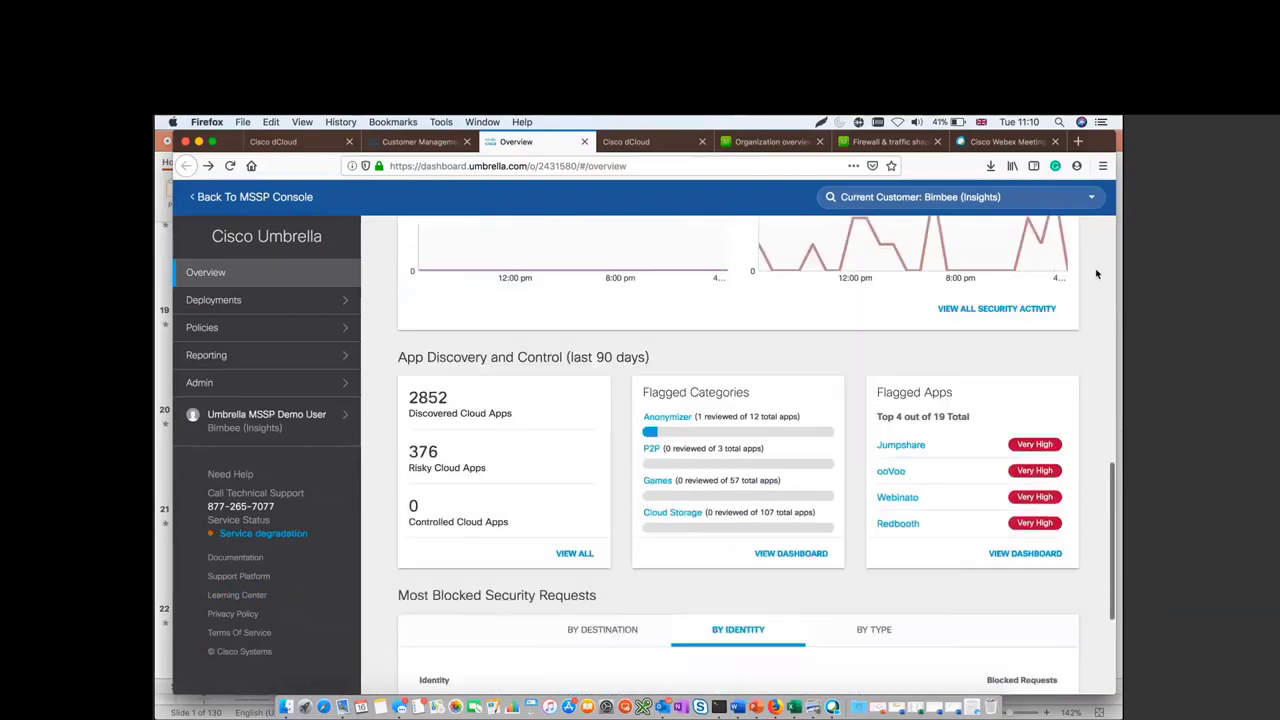
{"action": "scroll", "coordinate": [1096, 273], "scroll_direction": "down", "scroll_amount": 1}
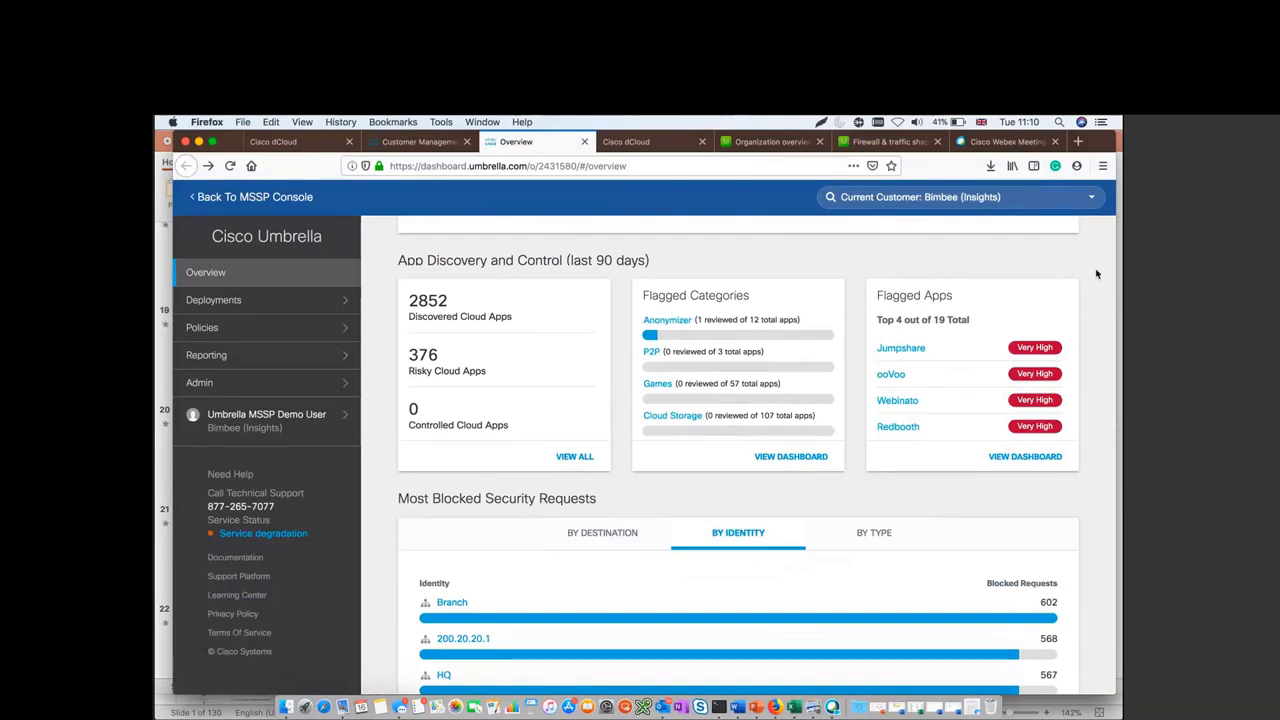
Open the App Discovery dashboard from Flagged Apps and review the report down to Apps by Category and Risk
{"action": "left_click", "coordinate": [1021, 460]}
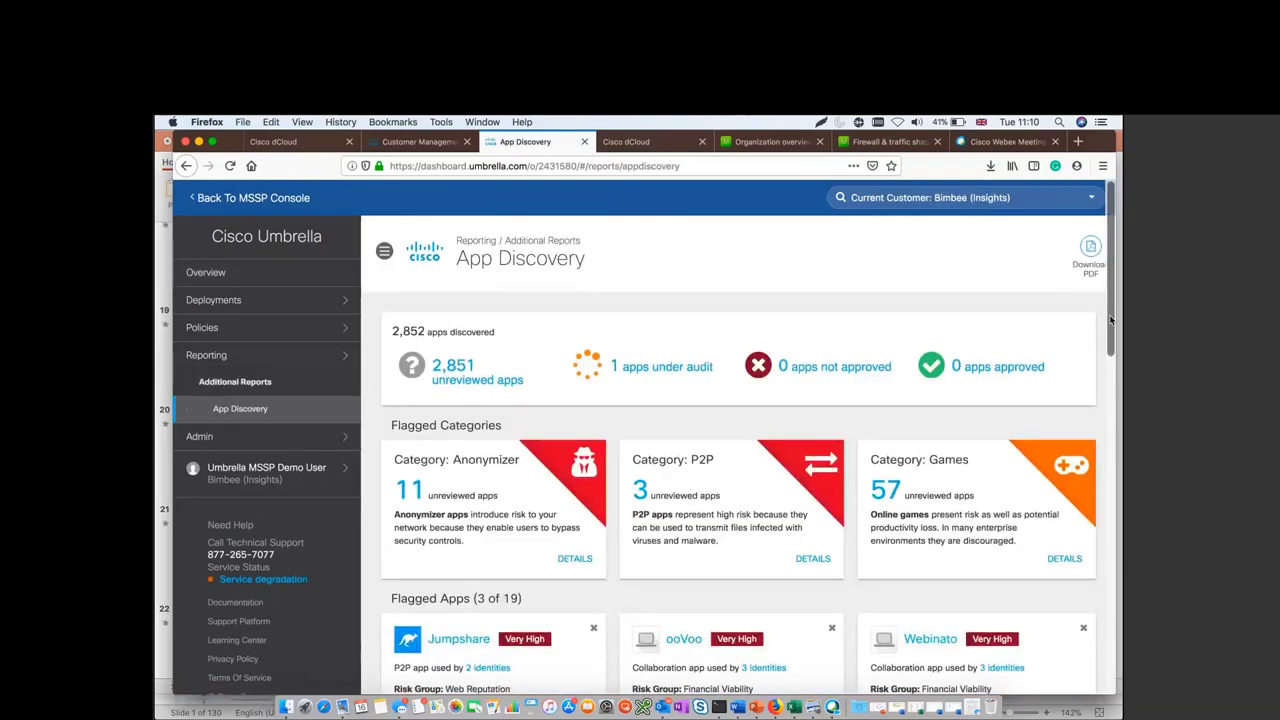
{"action": "left_click_drag", "start_coordinate": [1110, 320], "coordinate": [1100, 660]}
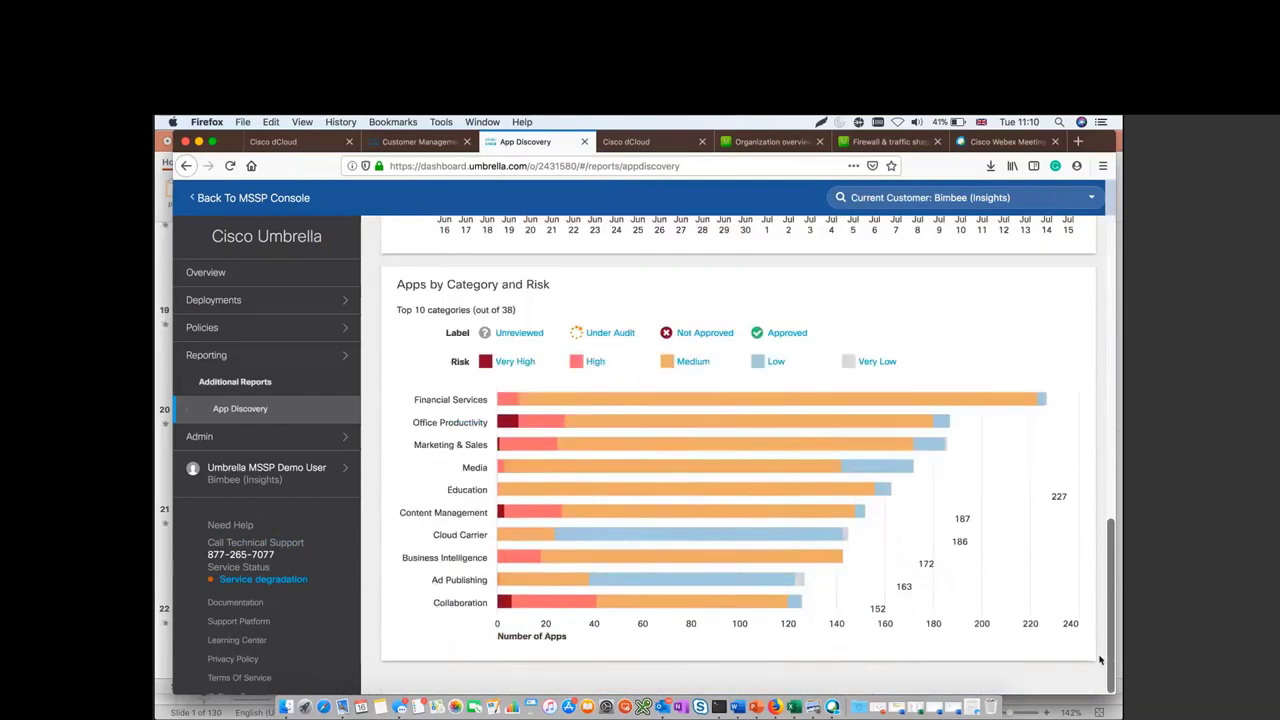
{"action": "left_click_drag", "start_coordinate": [1100, 660], "coordinate": [1112, 289]}
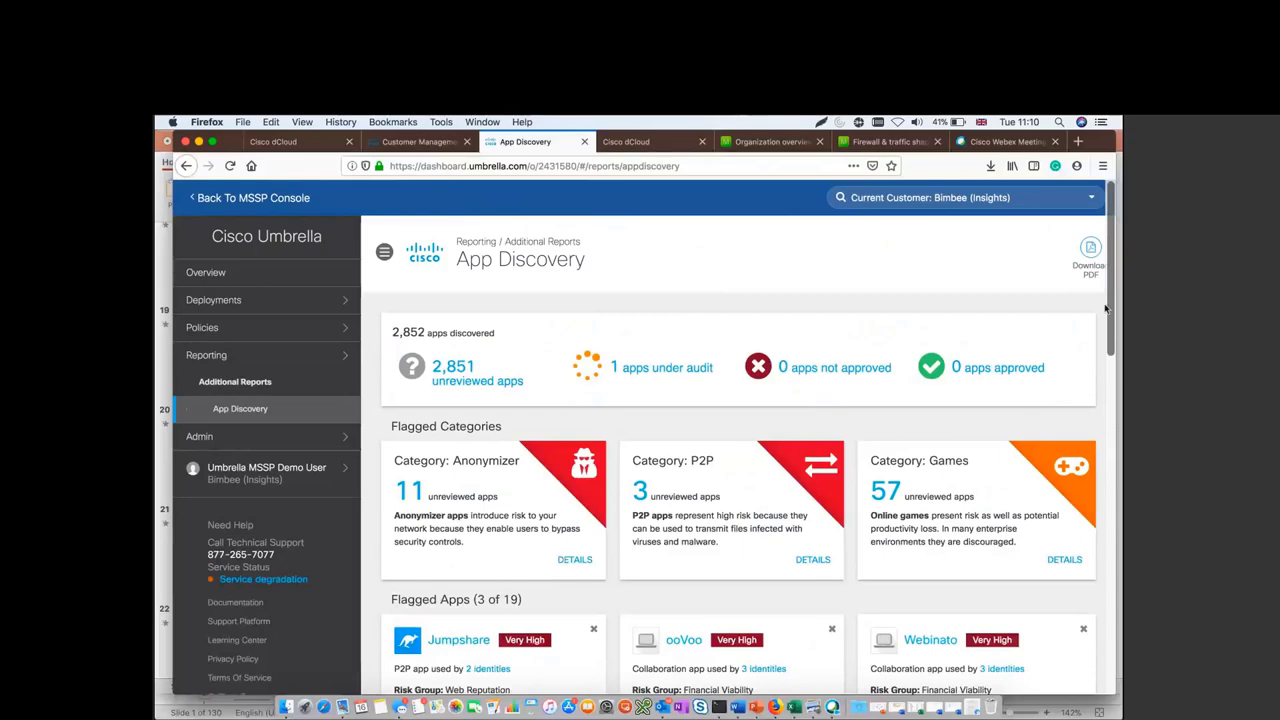
Open the details of the flagged P2P category and view the label choices available for MyQNAPCloud
{"action": "scroll", "coordinate": [772, 437], "scroll_direction": "down", "scroll_amount": 2}
{"action": "left_click", "coordinate": [772, 437]}
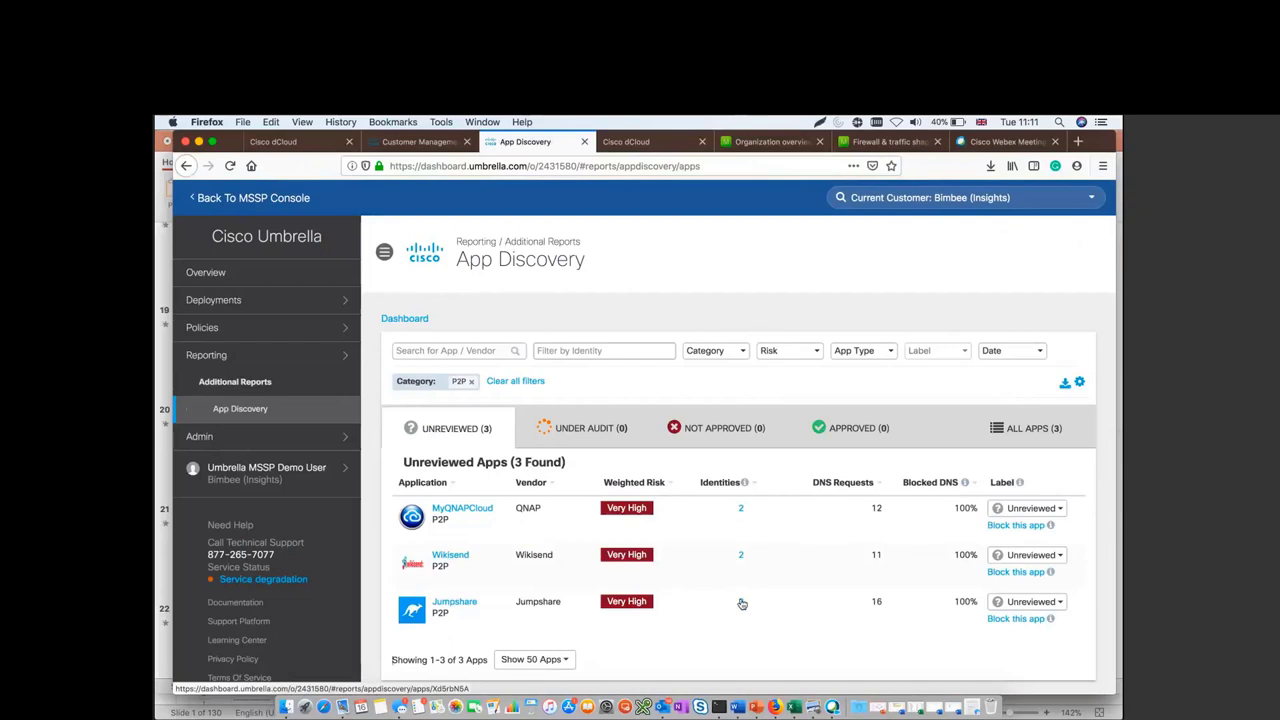
{"action": "left_click", "coordinate": [1041, 509]}
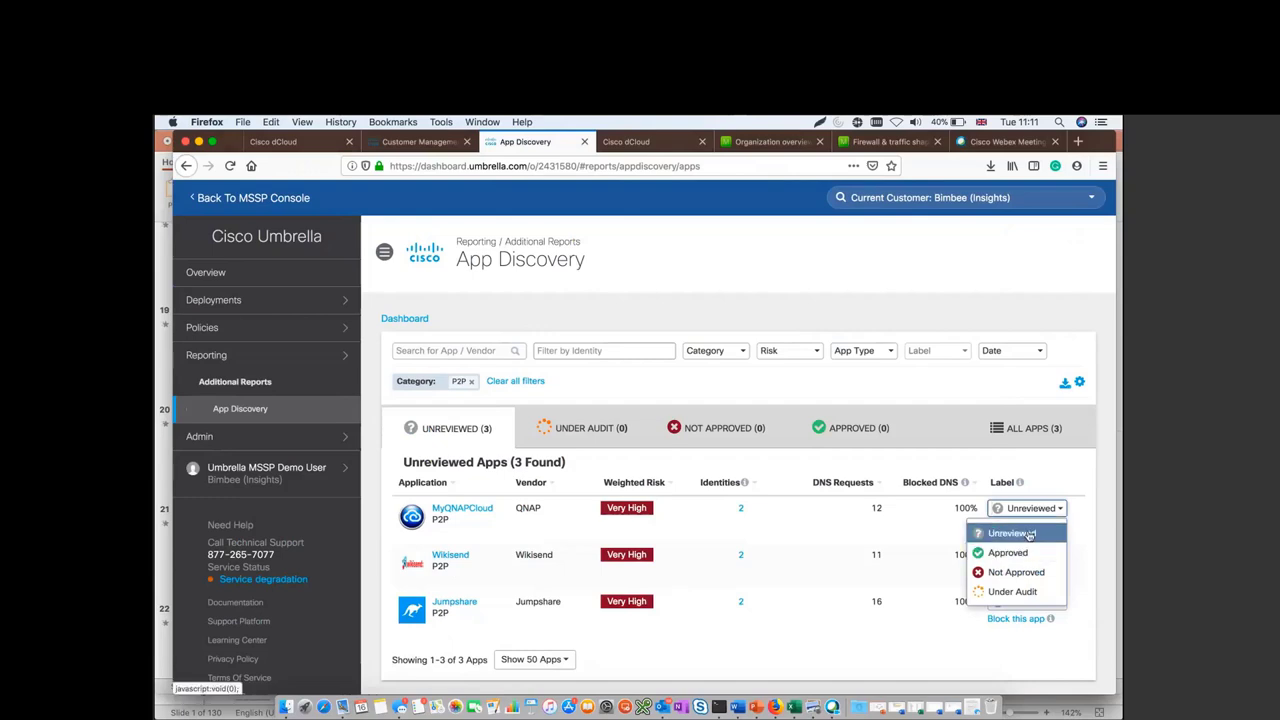
{"action": "left_click", "coordinate": [1029, 535]}
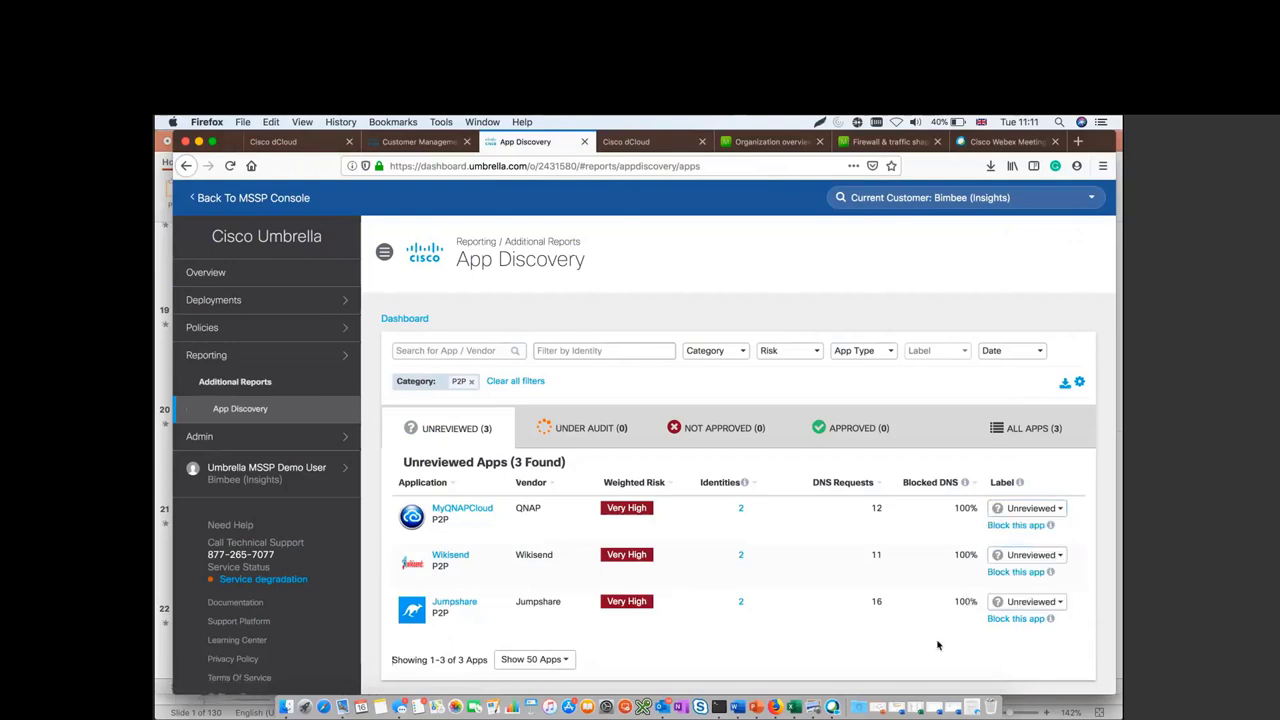
{"action": "left_click", "coordinate": [1030, 512]}
{"action": "left_click", "coordinate": [1016, 648]}
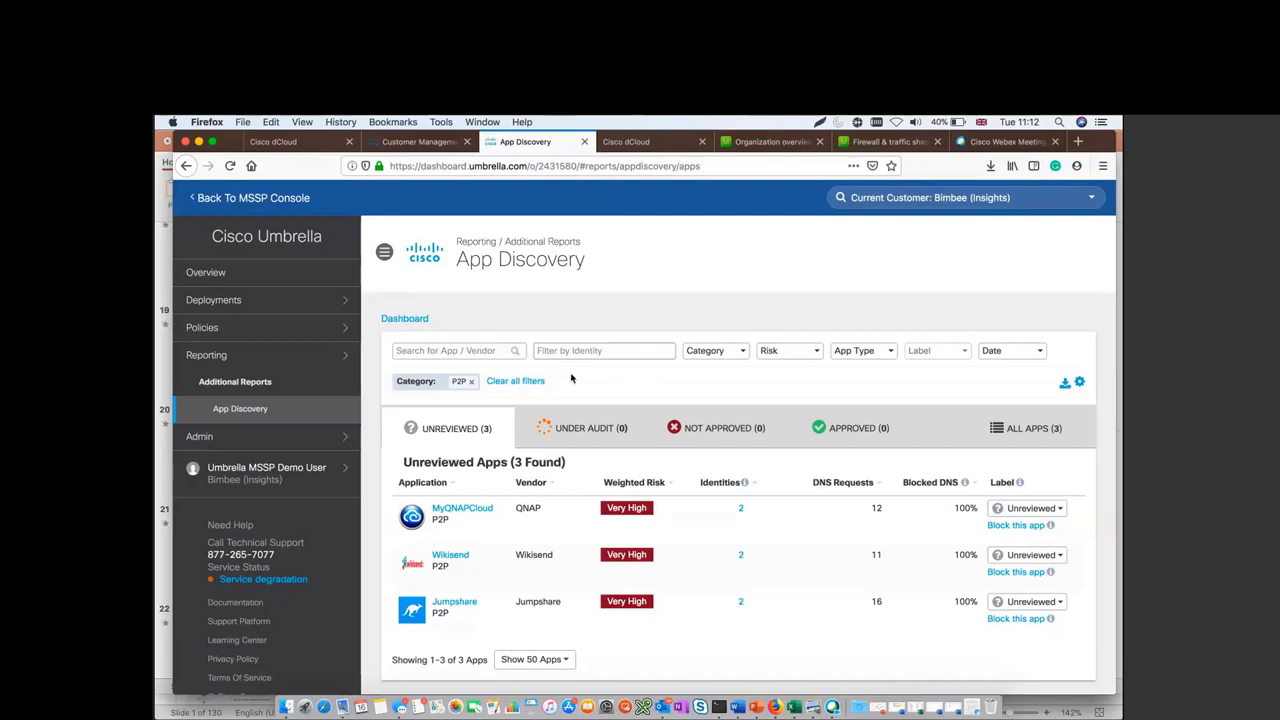
Go back to the overview page and review Most Blocked Security Requests by identity
{"action": "left_click", "coordinate": [258, 285]}
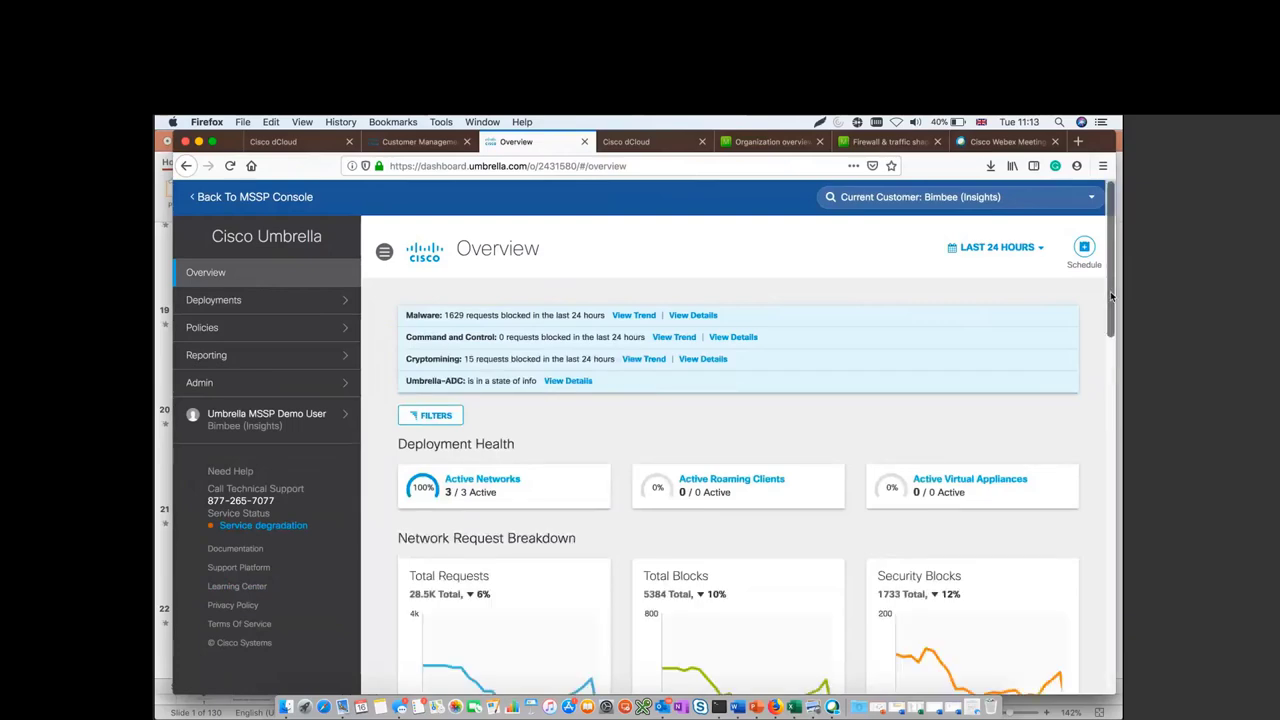
{"action": "left_click_drag", "start_coordinate": [1110, 296], "coordinate": [1087, 657]}
{"action": "scroll", "coordinate": [1090, 650], "scroll_direction": "down", "scroll_amount": 4}
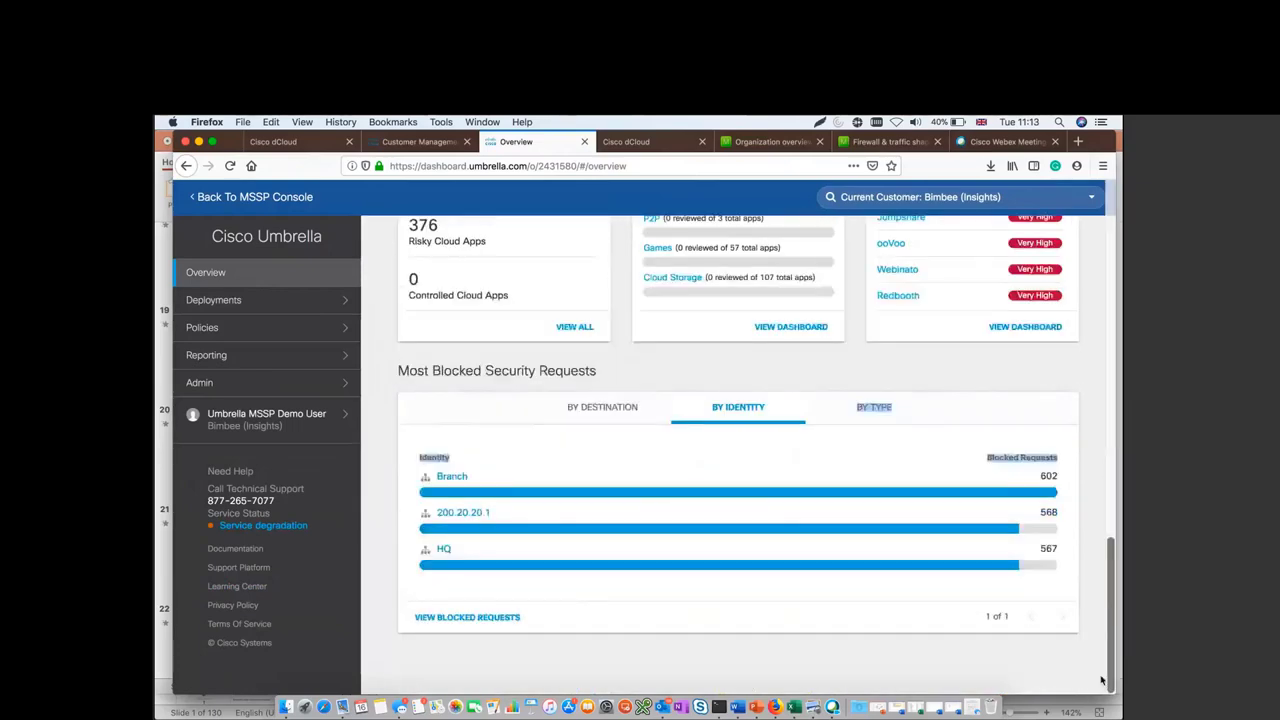
{"action": "scroll", "coordinate": [1098, 645], "scroll_direction": "up", "scroll_amount": 2}
{"action": "scroll", "coordinate": [1098, 645], "scroll_direction": "down", "scroll_amount": 1}
{"action": "left_click", "coordinate": [1083, 617]}
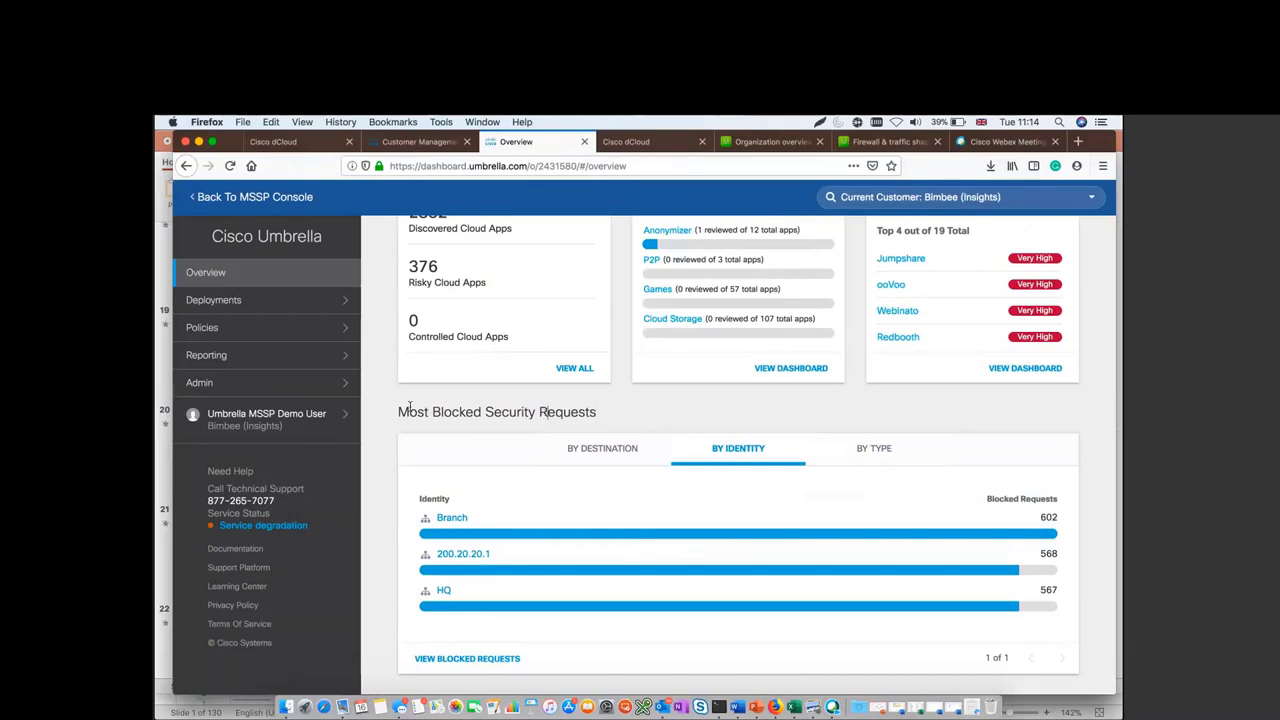
Open the list of deployed networks and view the New MSSP Base Policy assigned to network 200.20.20.1
{"action": "left_click", "coordinate": [271, 302]}
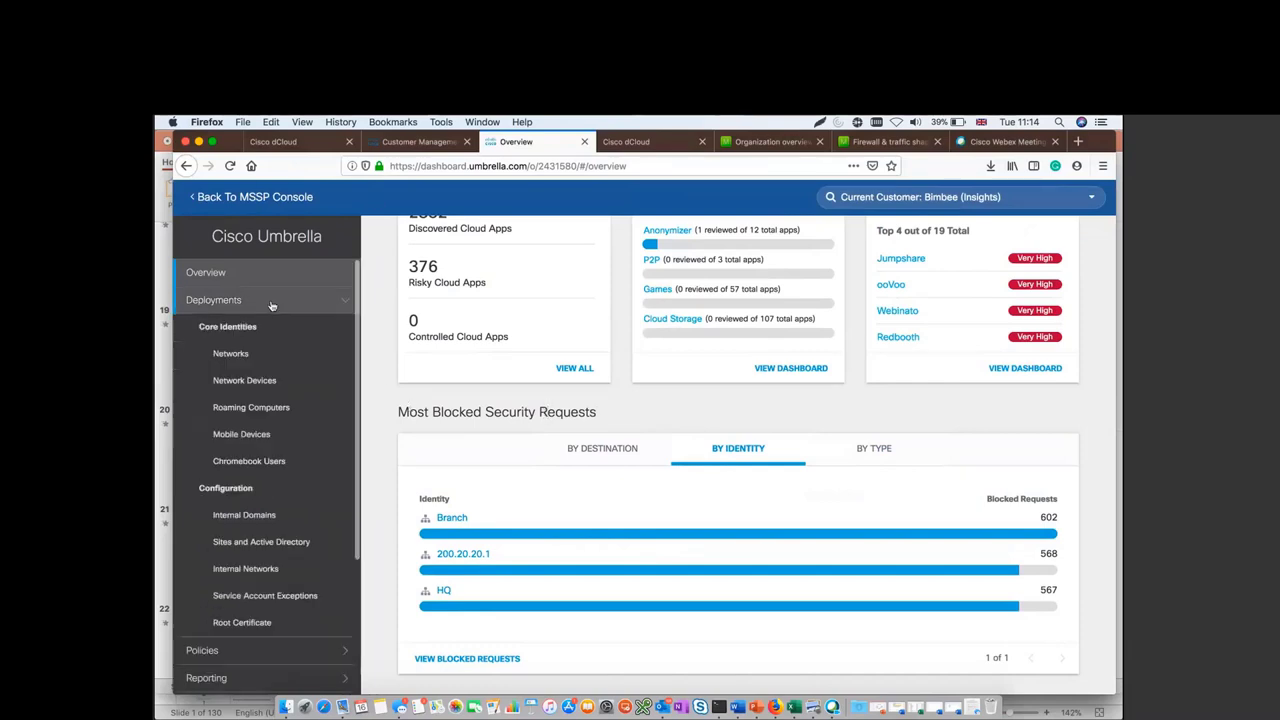
{"action": "left_click", "coordinate": [231, 354]}
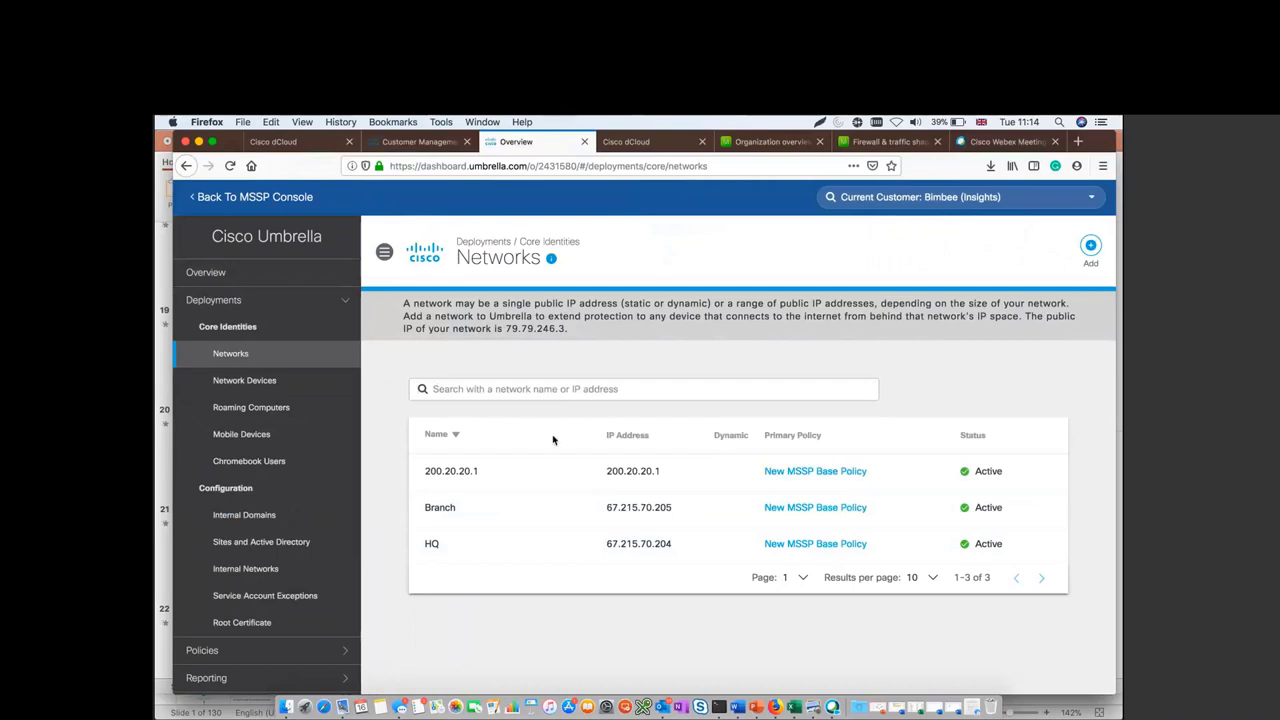
{"action": "left_click", "coordinate": [828, 472]}
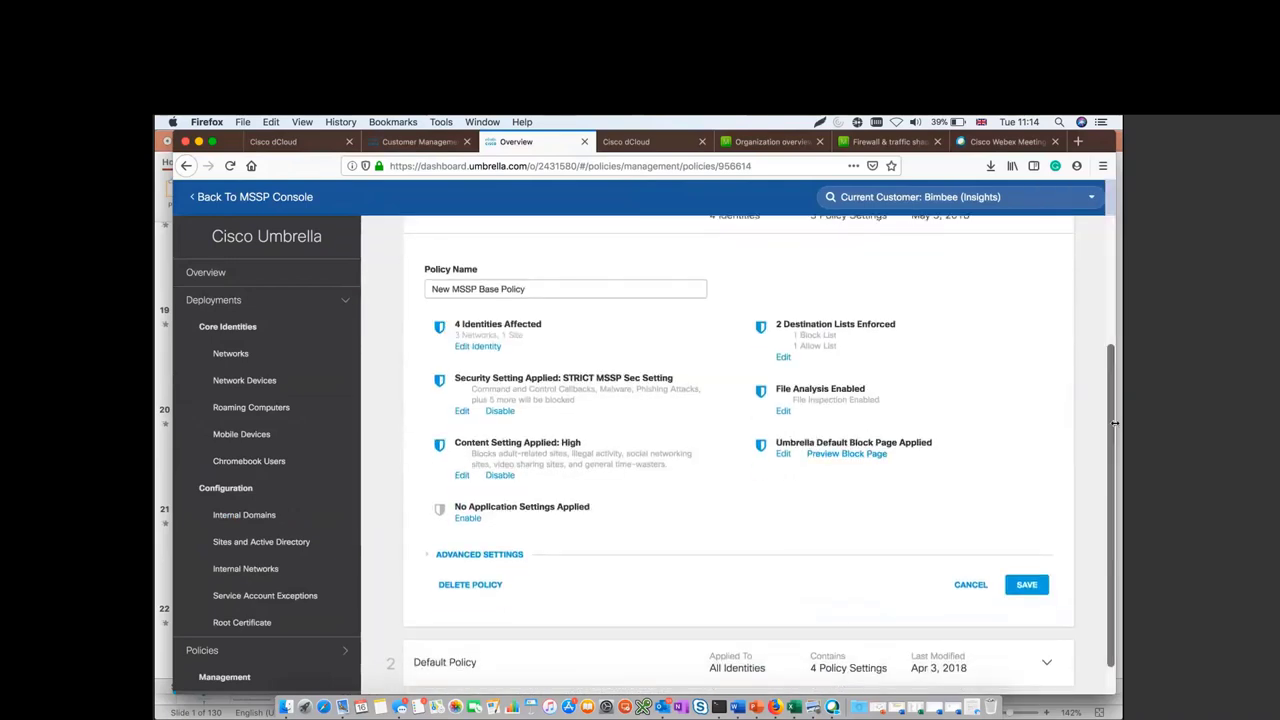
{"action": "left_click_drag", "start_coordinate": [1110, 428], "coordinate": [1104, 386]}
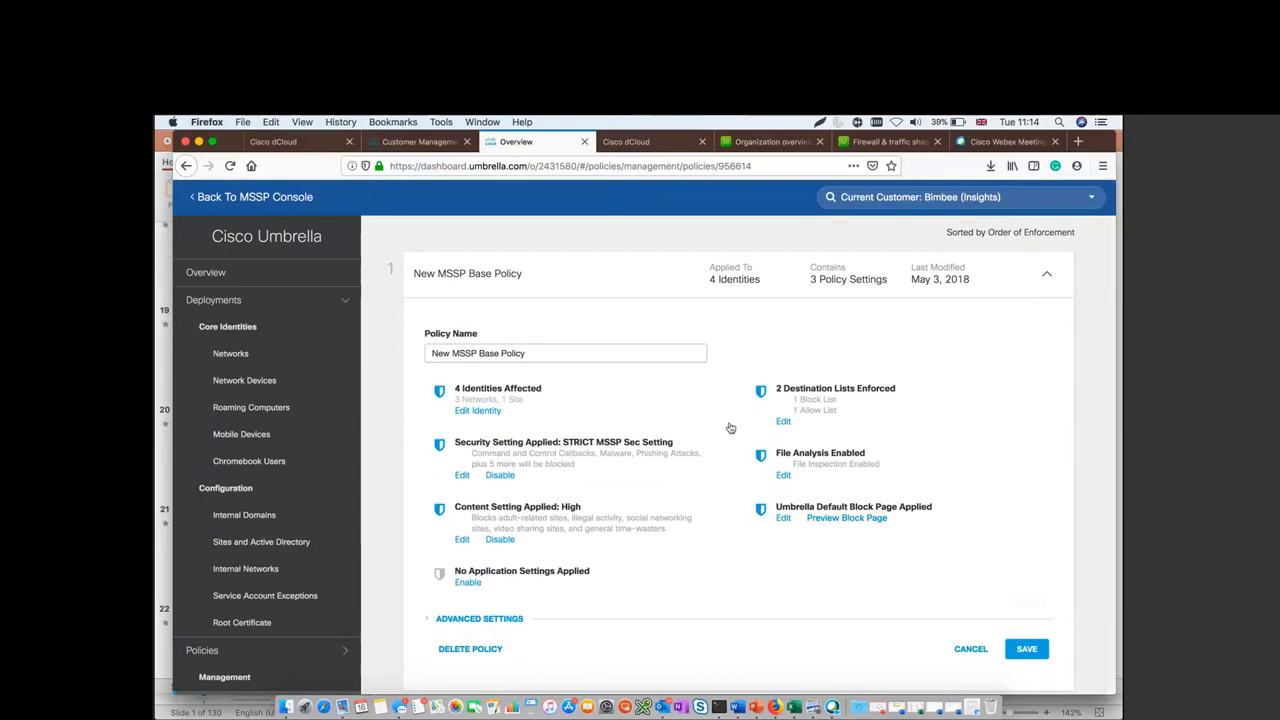
Inspect the network identities and the High content access categories of New MSSP Base Policy, cancelling out of both editors
{"action": "left_click", "coordinate": [478, 411]}
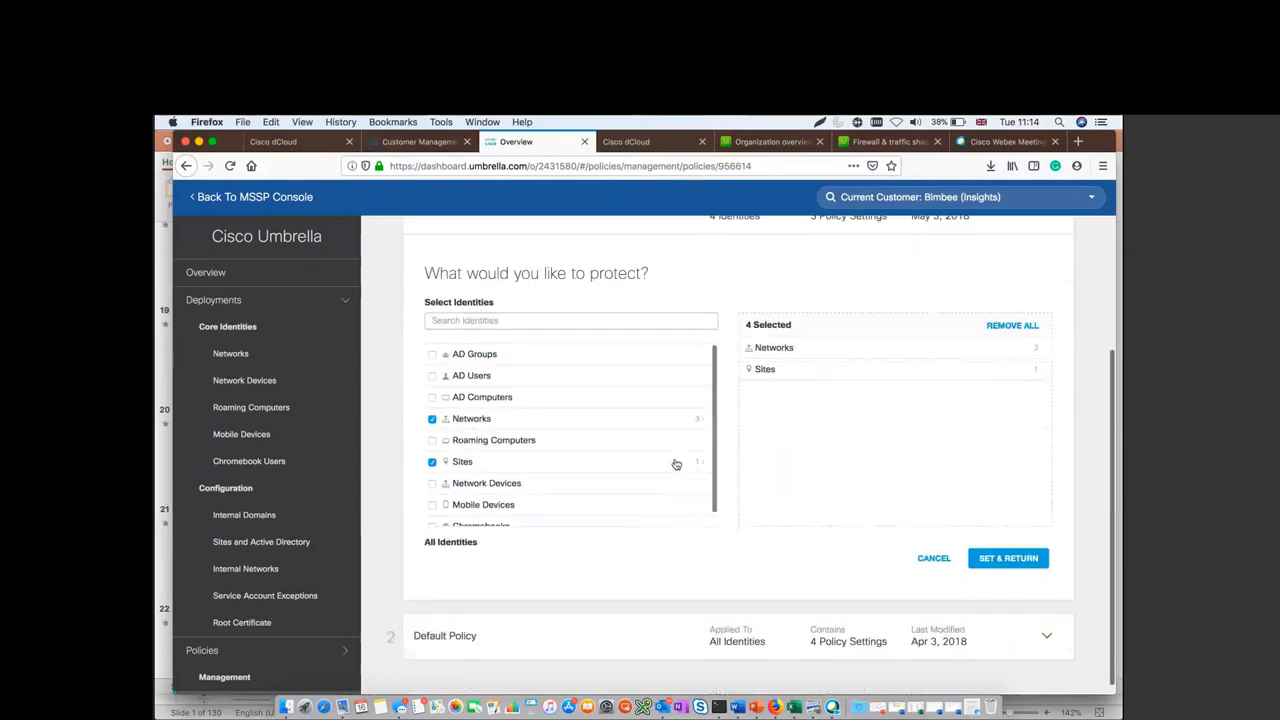
{"action": "left_click", "coordinate": [487, 421]}
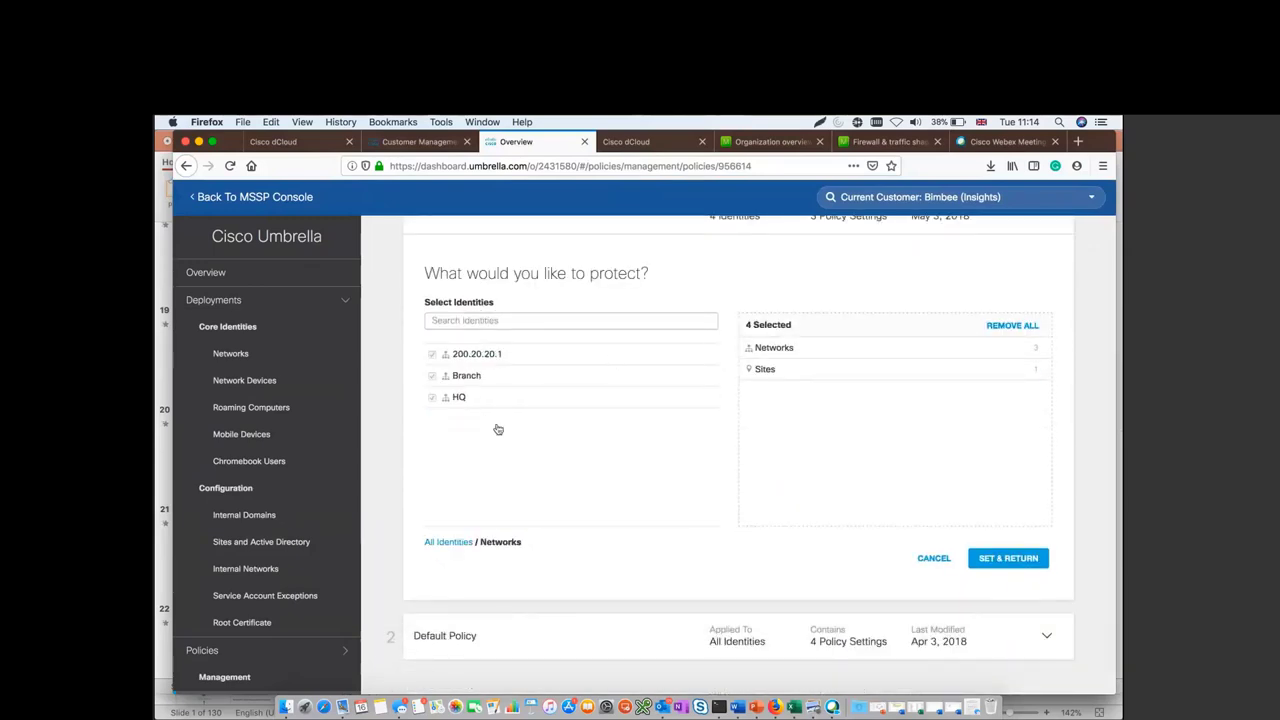
{"action": "left_click", "coordinate": [933, 558]}
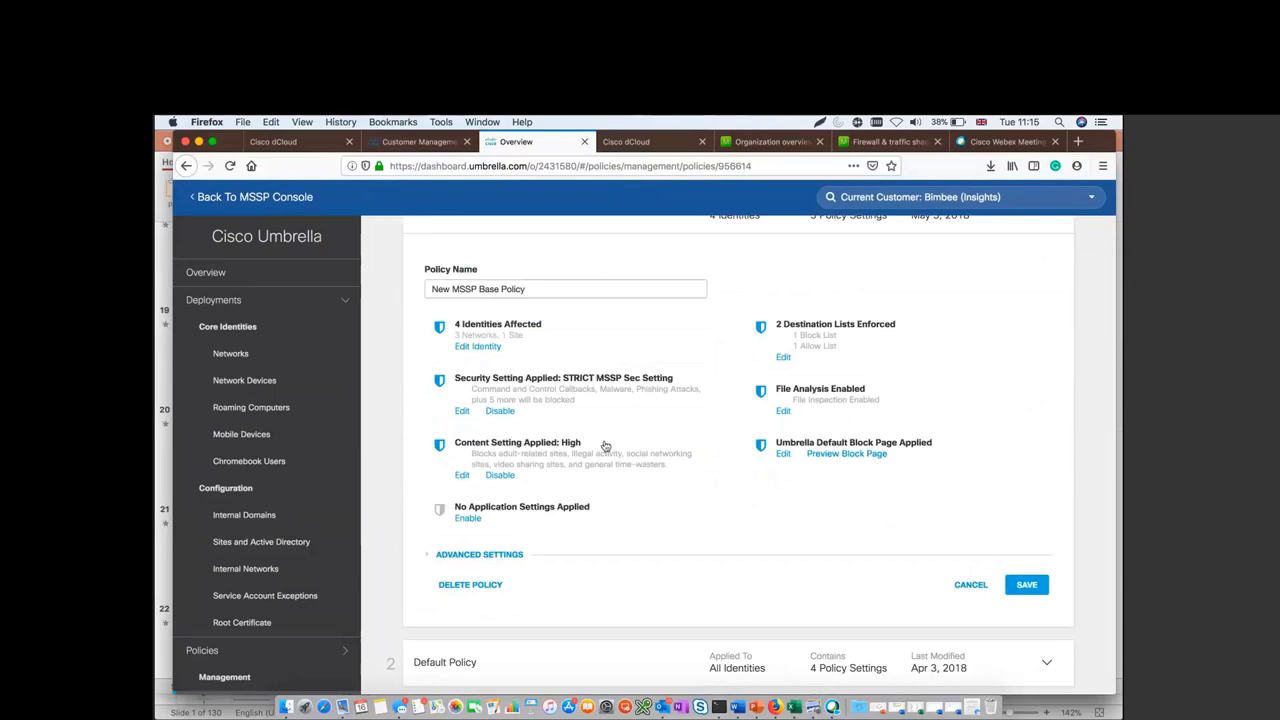
{"action": "left_click", "coordinate": [462, 475]}
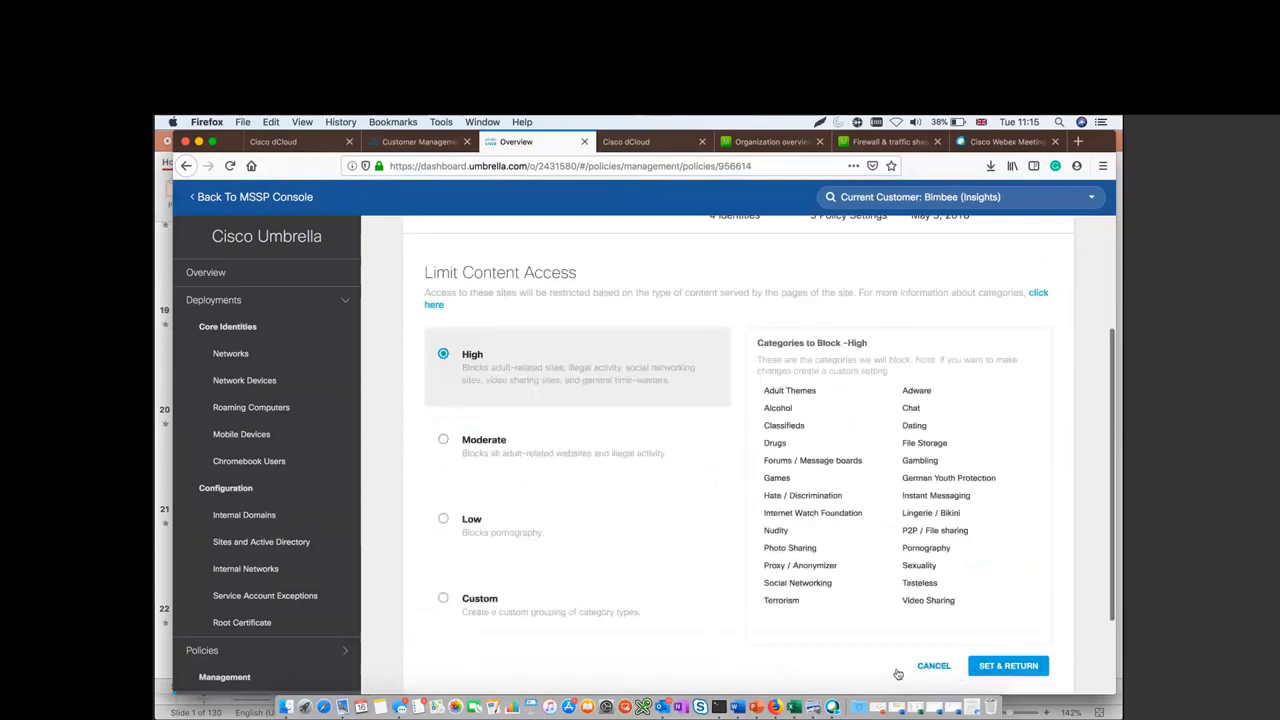
{"action": "left_click", "coordinate": [933, 666]}
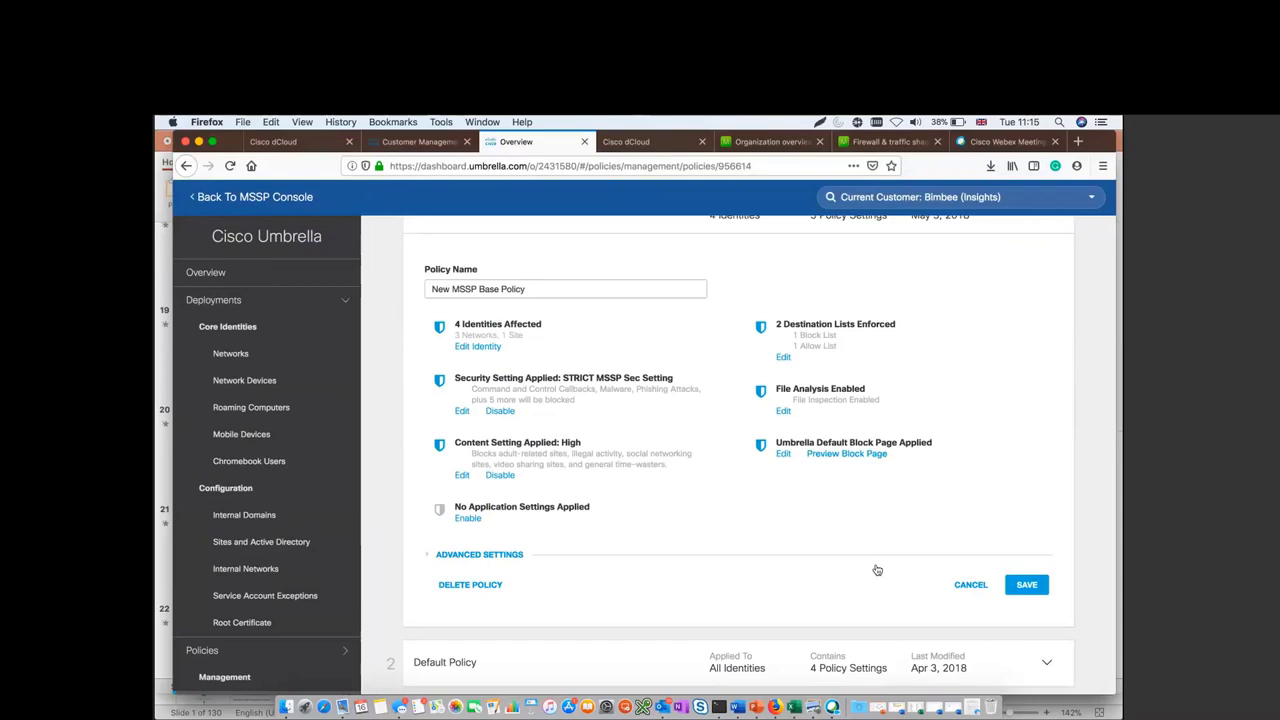
View the block page settings of New MSSP Base Policy, cancel out unchanged and close the policy
{"action": "left_click", "coordinate": [783, 454]}
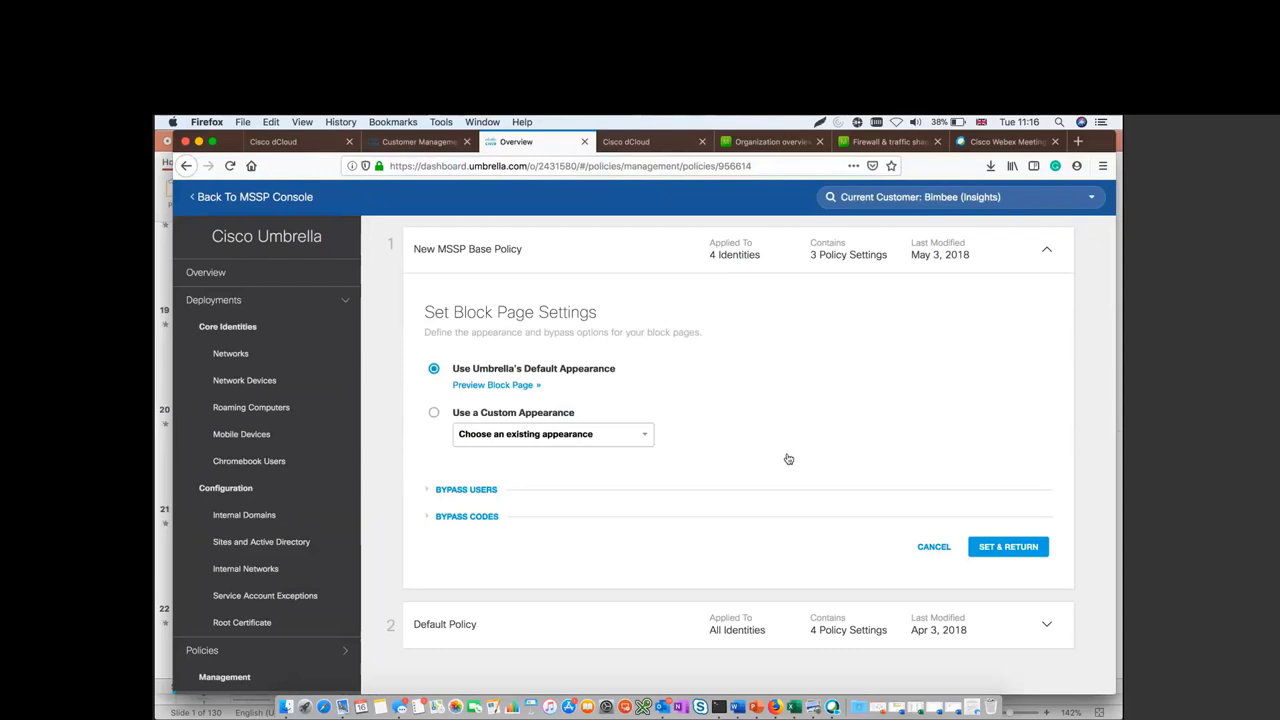
{"action": "left_click", "coordinate": [921, 549]}
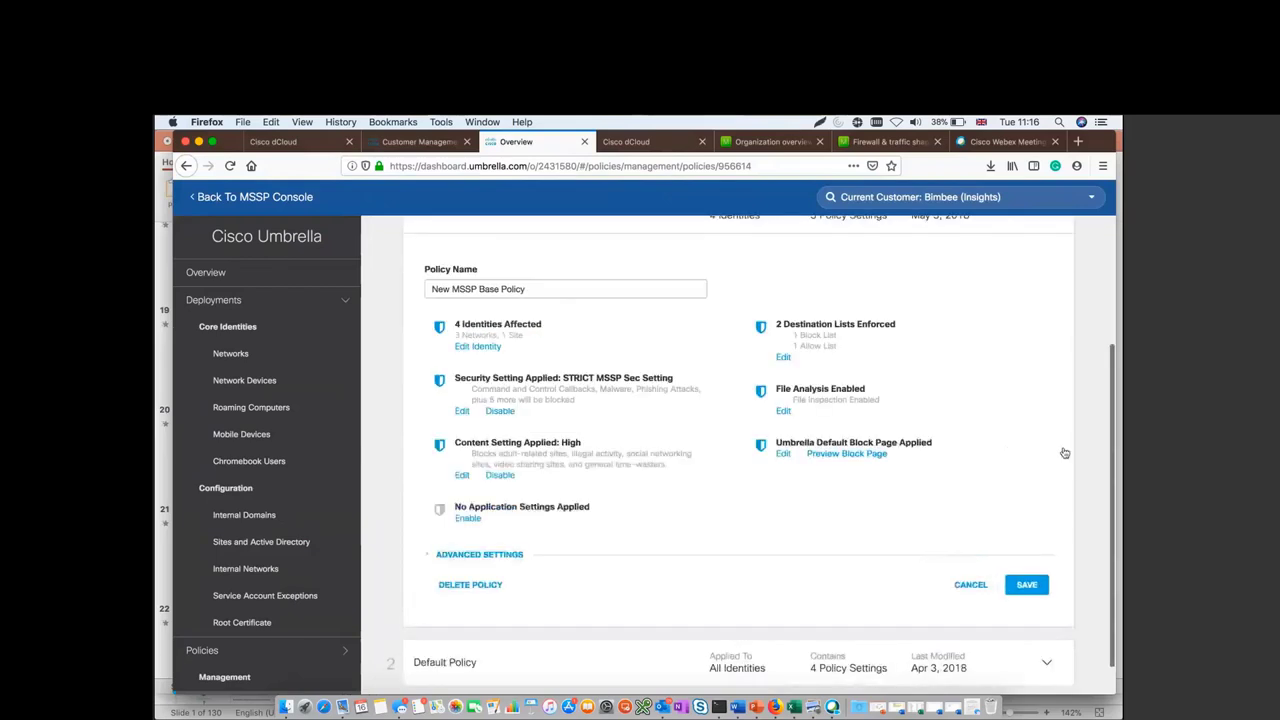
{"action": "left_click", "coordinate": [967, 585]}
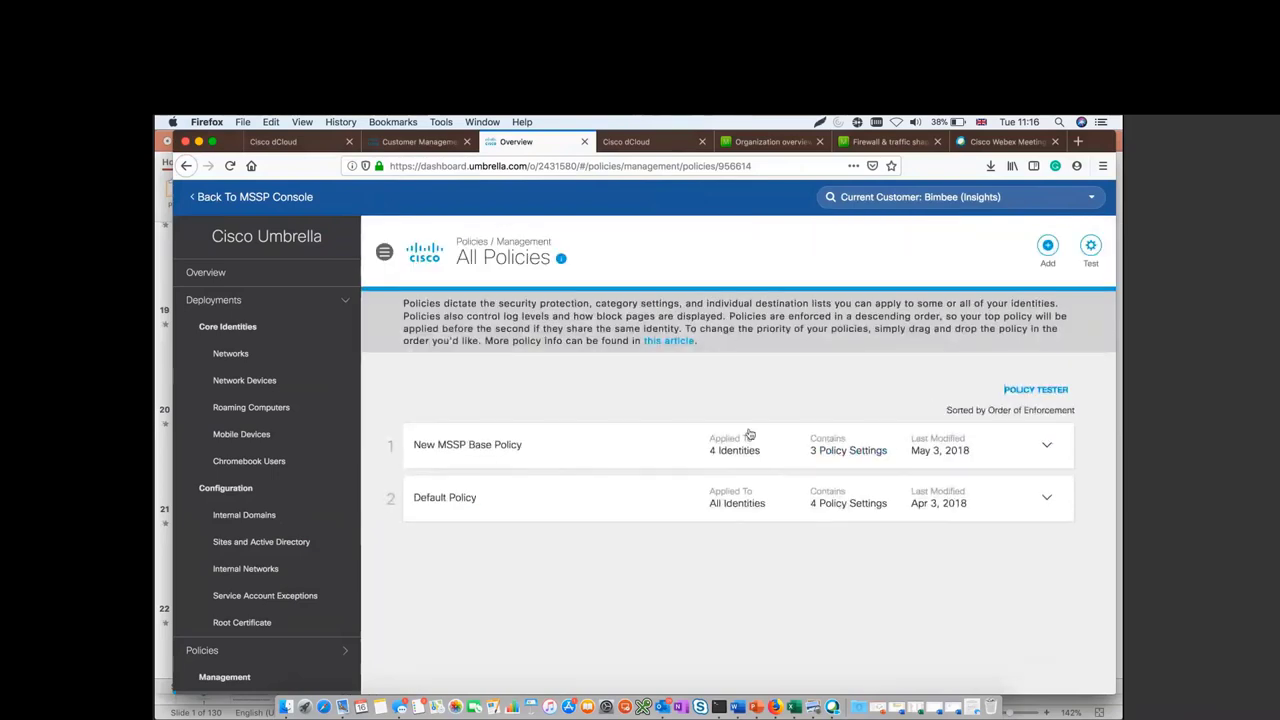
Expand Default Policy, review its applied settings and collapse it again
{"action": "left_click", "coordinate": [575, 494]}
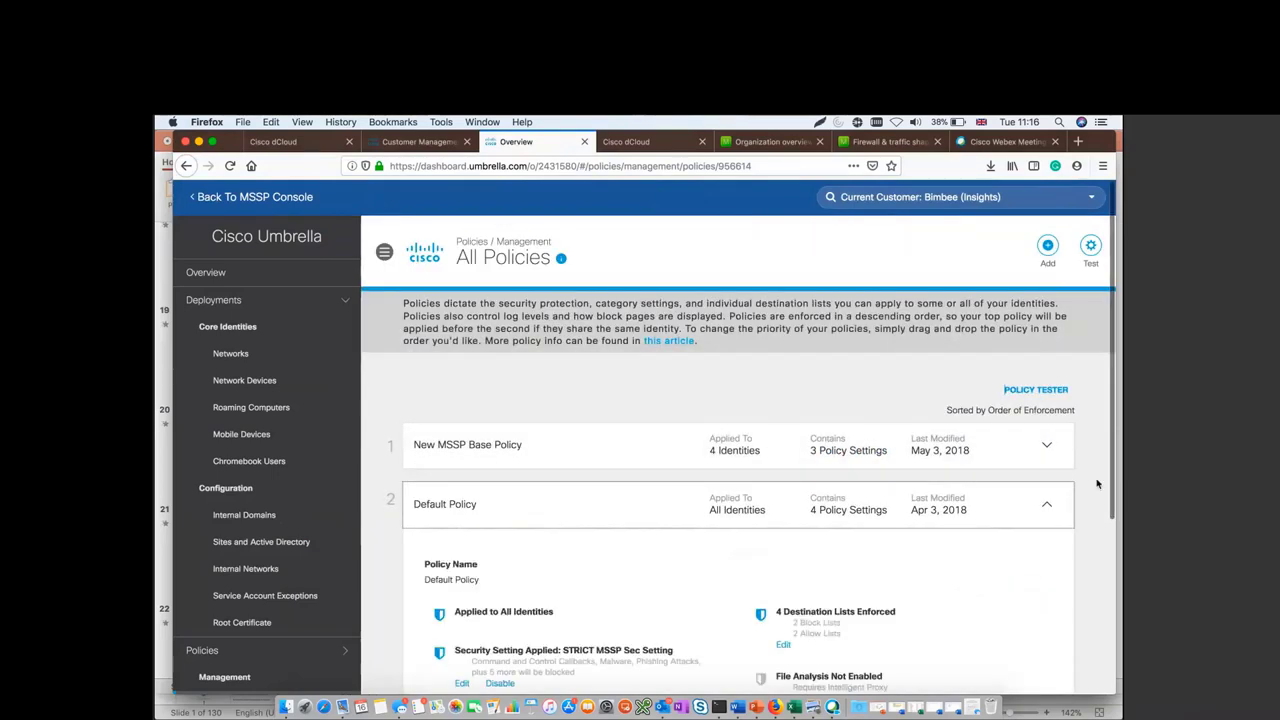
{"action": "left_click_drag", "start_coordinate": [1112, 472], "coordinate": [1094, 580]}
{"action": "scroll", "coordinate": [1097, 575], "scroll_direction": "up", "scroll_amount": 1}
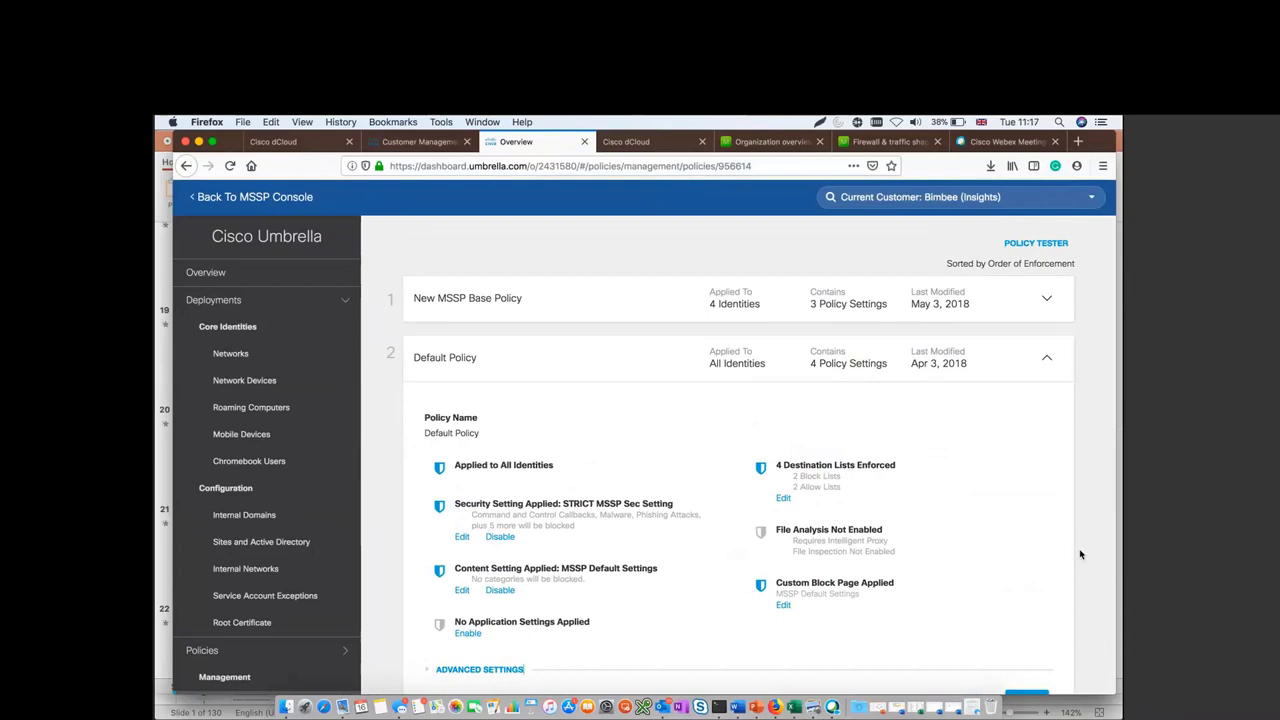
{"action": "left_click", "coordinate": [1038, 359]}
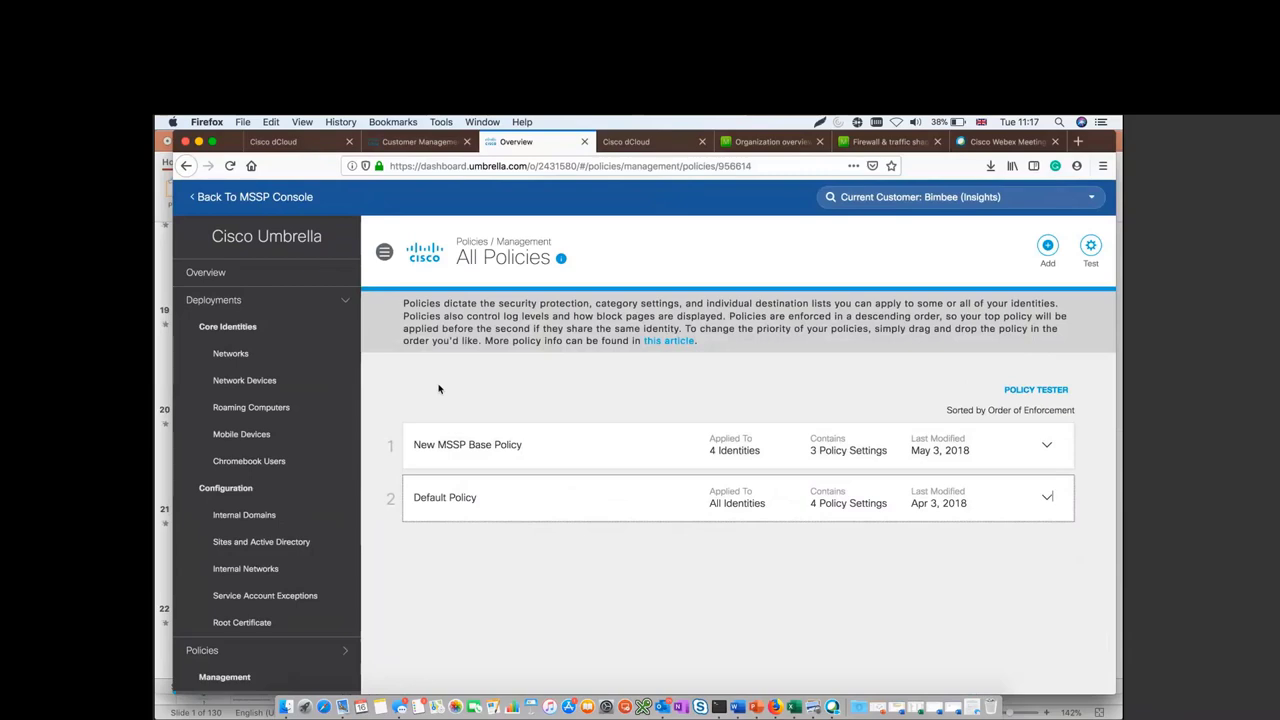
Open the Networks list, inspect the new network form and its IPv4 prefix length options, and cancel the form
{"action": "left_click", "coordinate": [238, 354]}
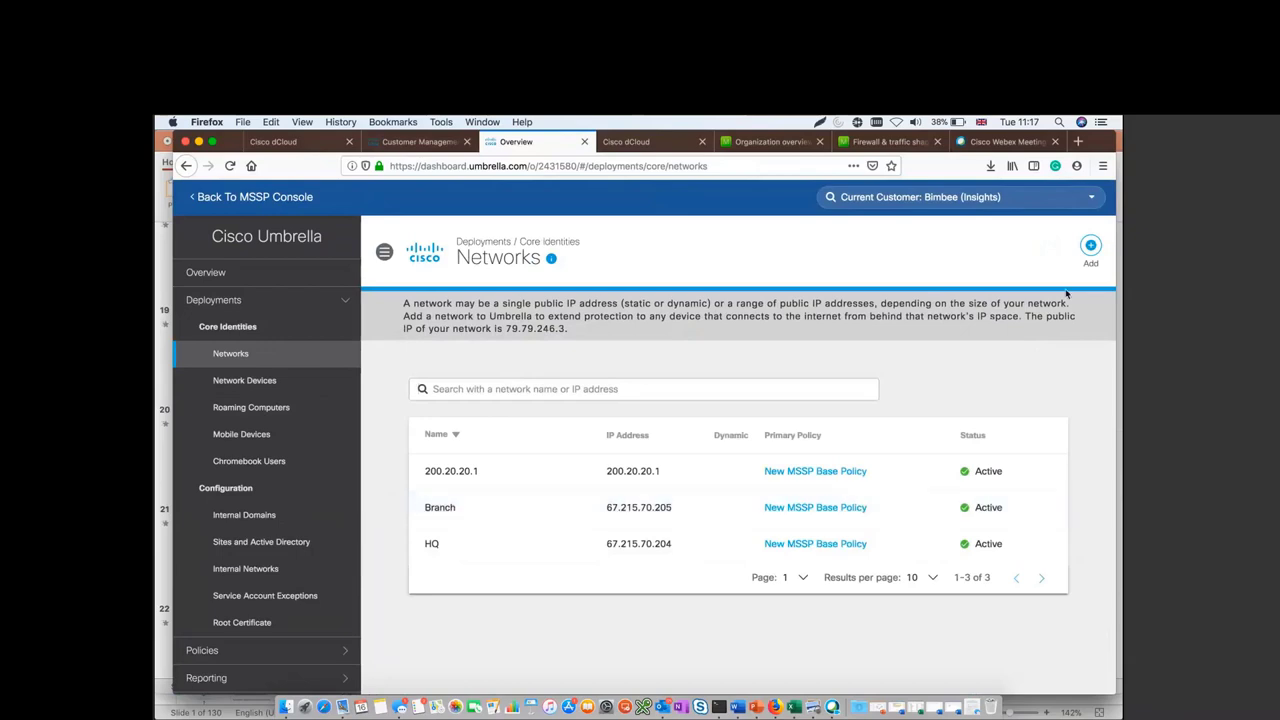
{"action": "left_click", "coordinate": [1091, 245]}
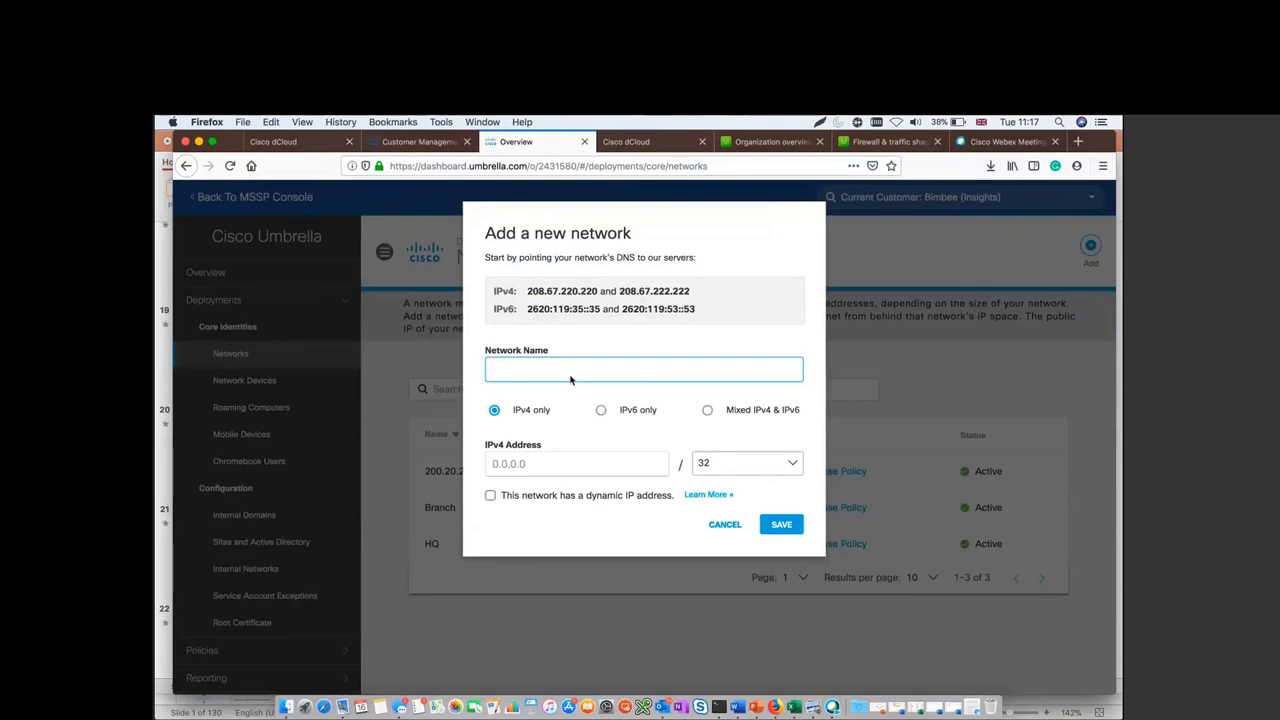
{"action": "left_click", "coordinate": [795, 466]}
{"action": "left_click", "coordinate": [794, 486]}
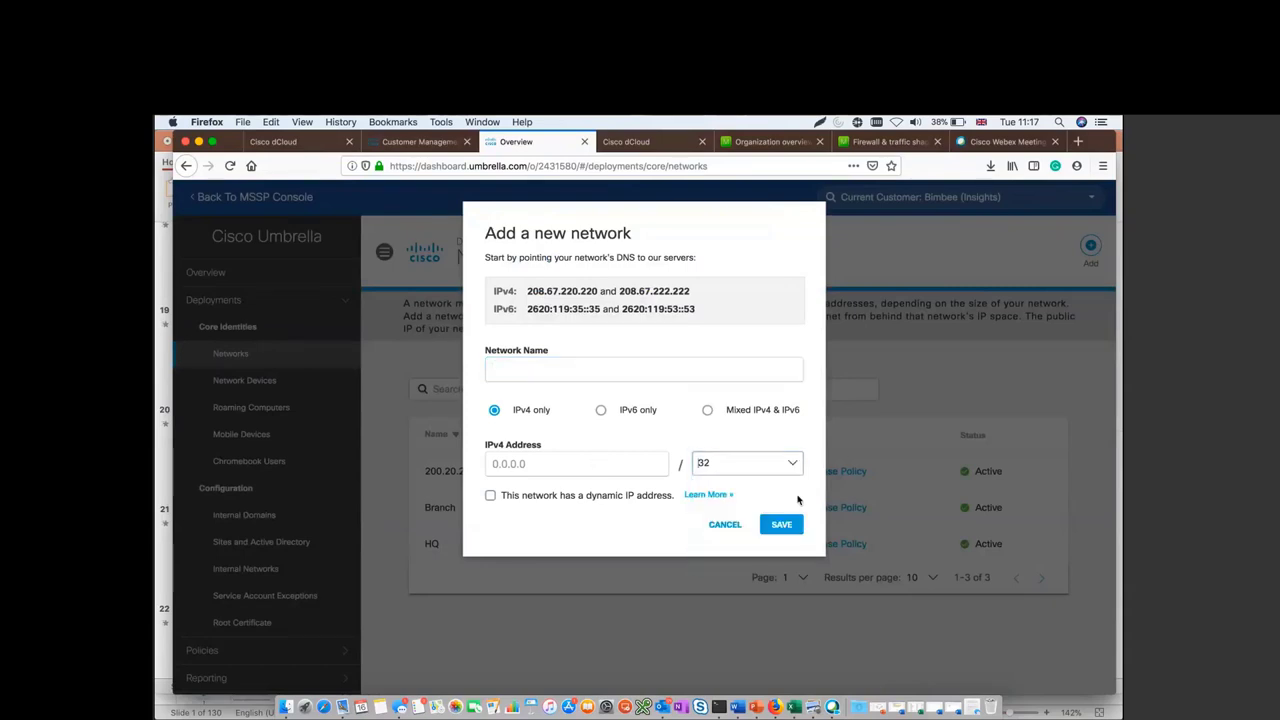
{"action": "left_click", "coordinate": [790, 464]}
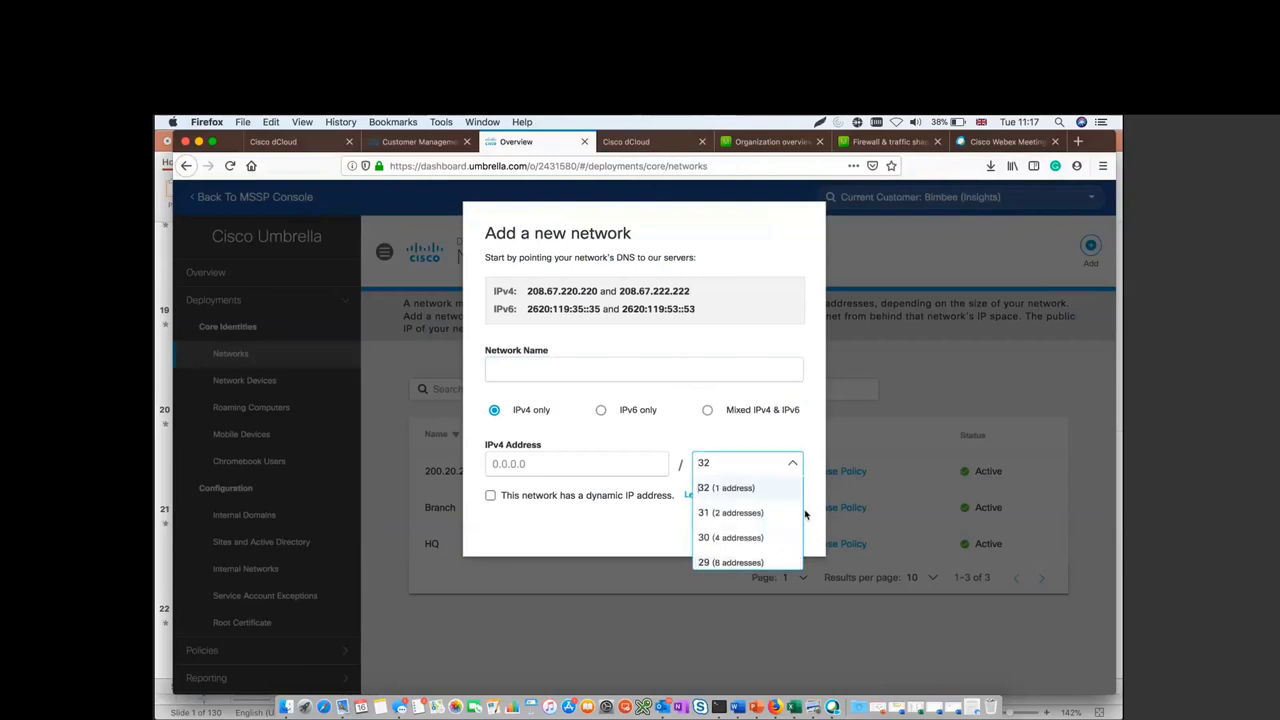
{"action": "left_click", "coordinate": [812, 503]}
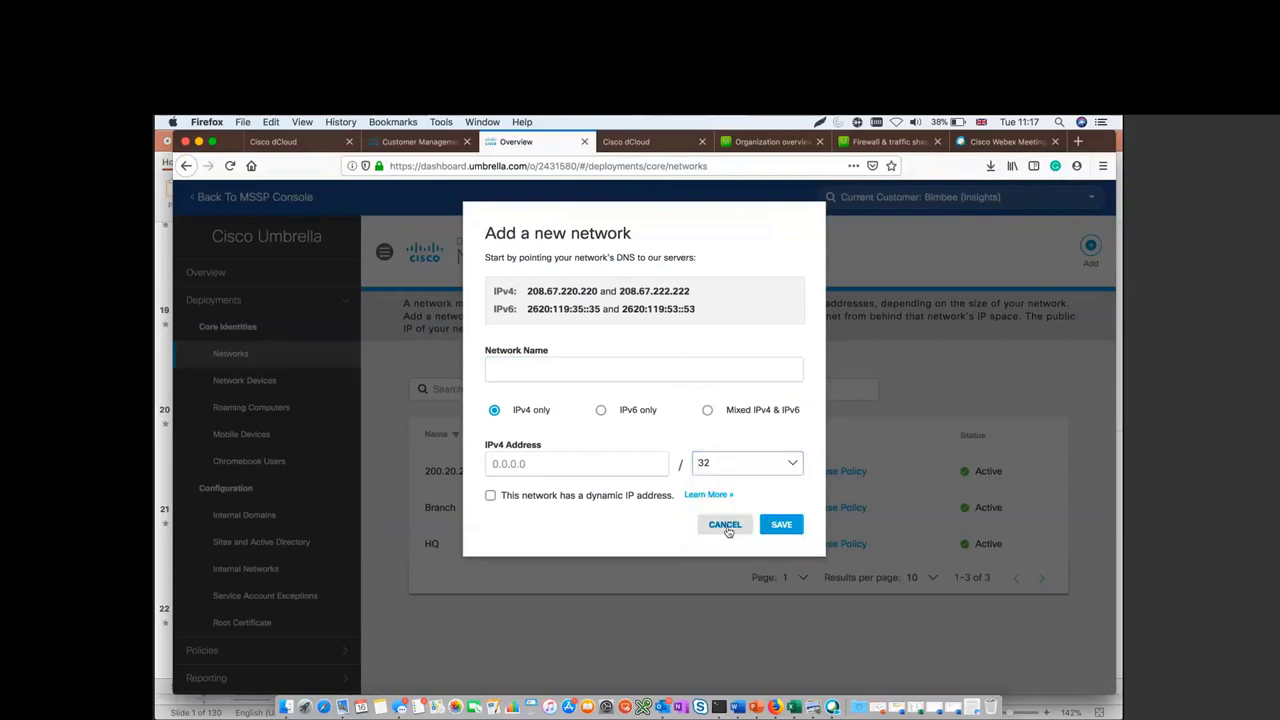
{"action": "left_click", "coordinate": [722, 527]}
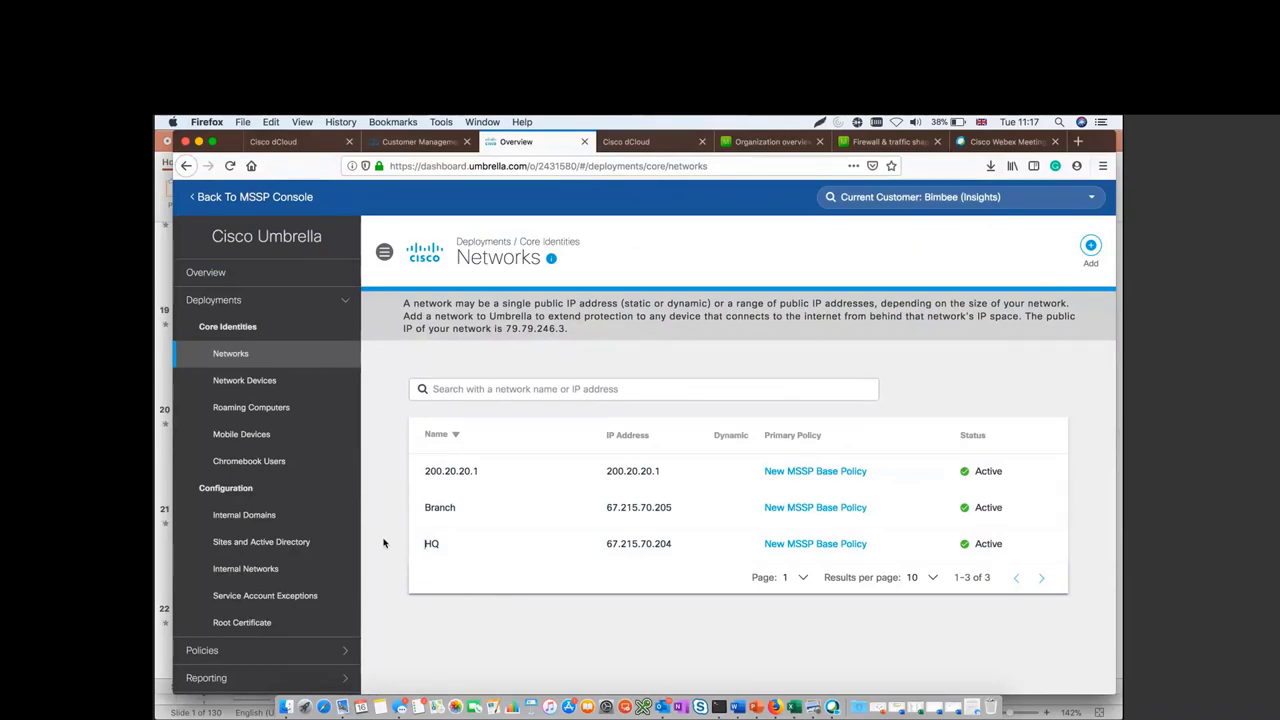
View the Roaming Computers, Mobile Devices, Chromebook Users and Internal Domains deployment pages
{"action": "left_click", "coordinate": [272, 412]}
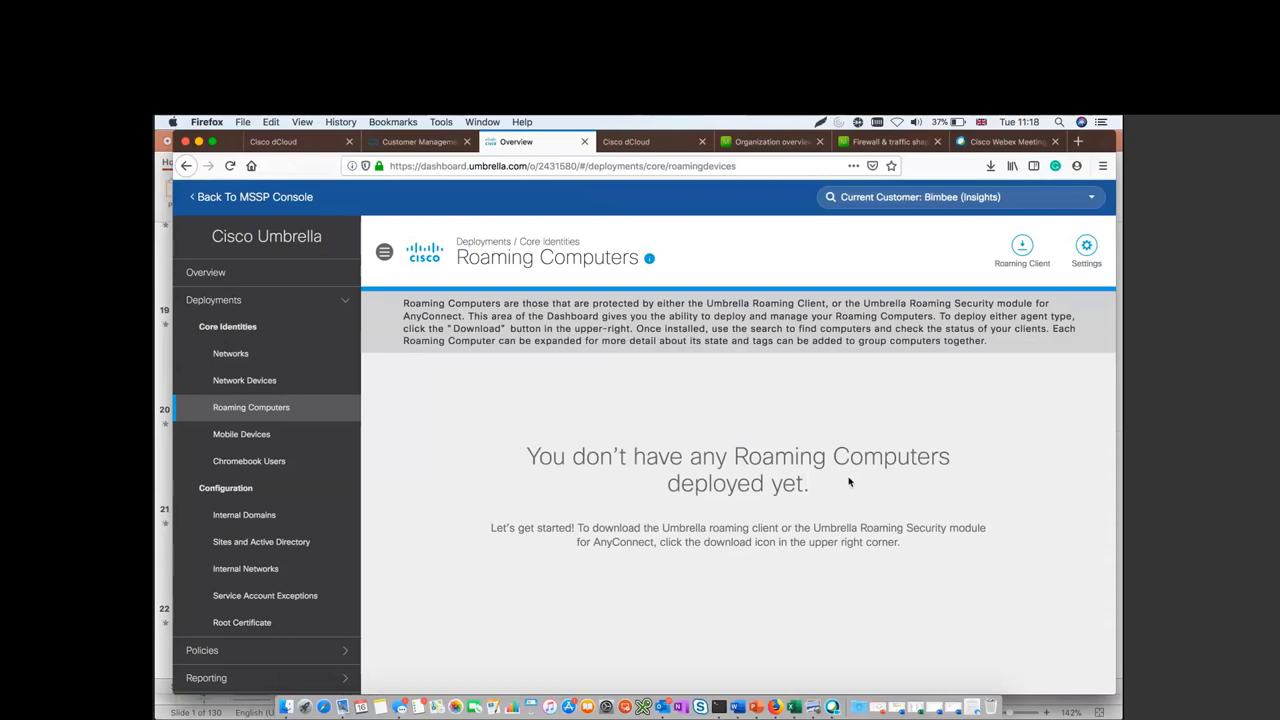
{"action": "left_click", "coordinate": [255, 434]}
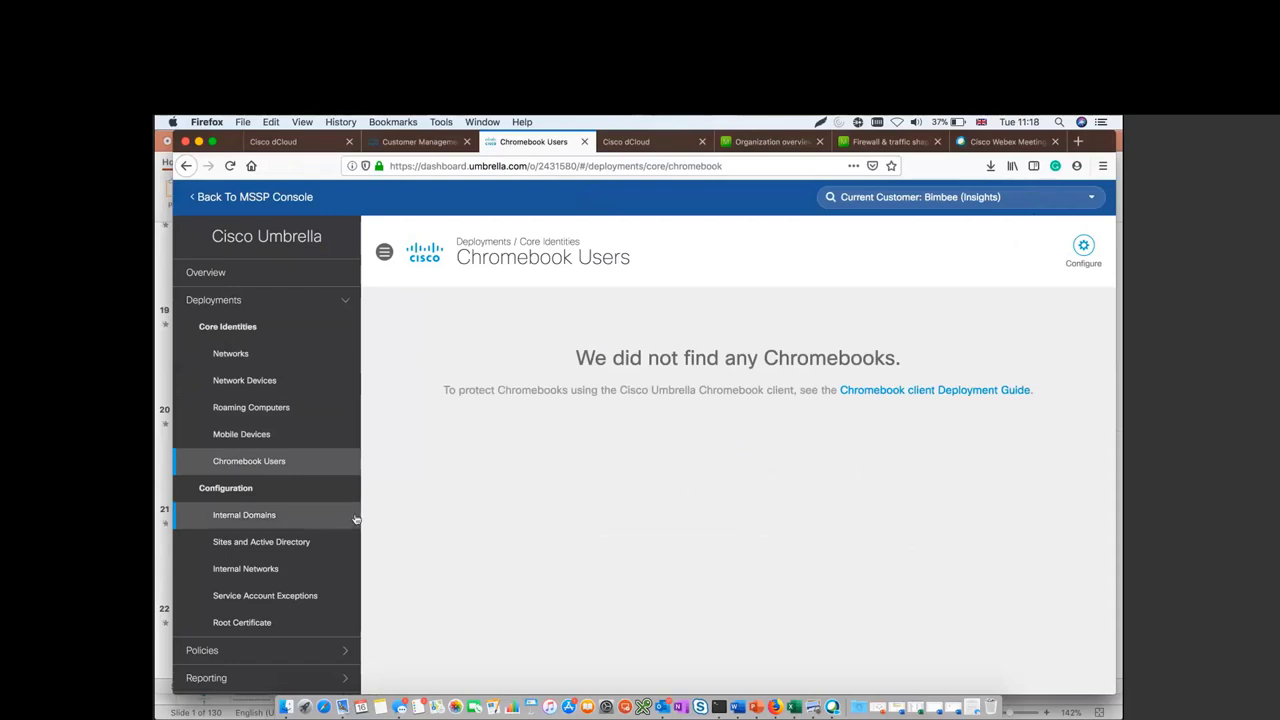
{"action": "left_click", "coordinate": [295, 524]}
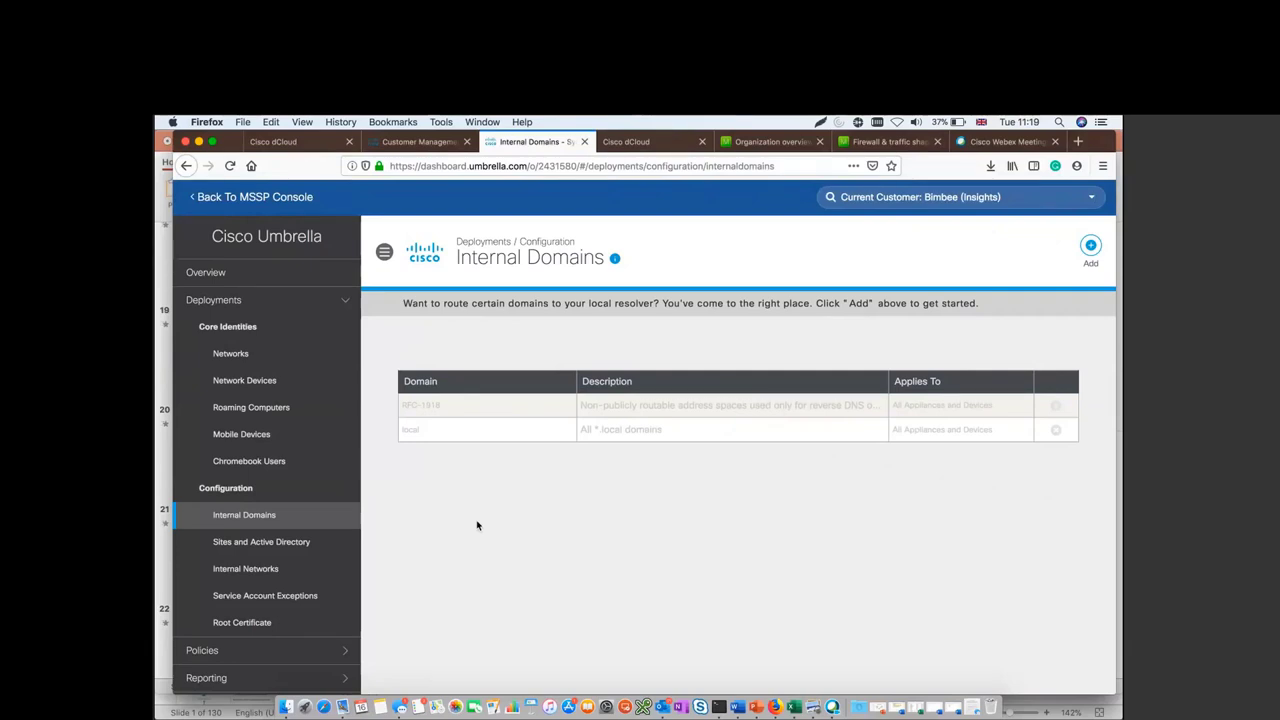
{"action": "left_click", "coordinate": [263, 569]}
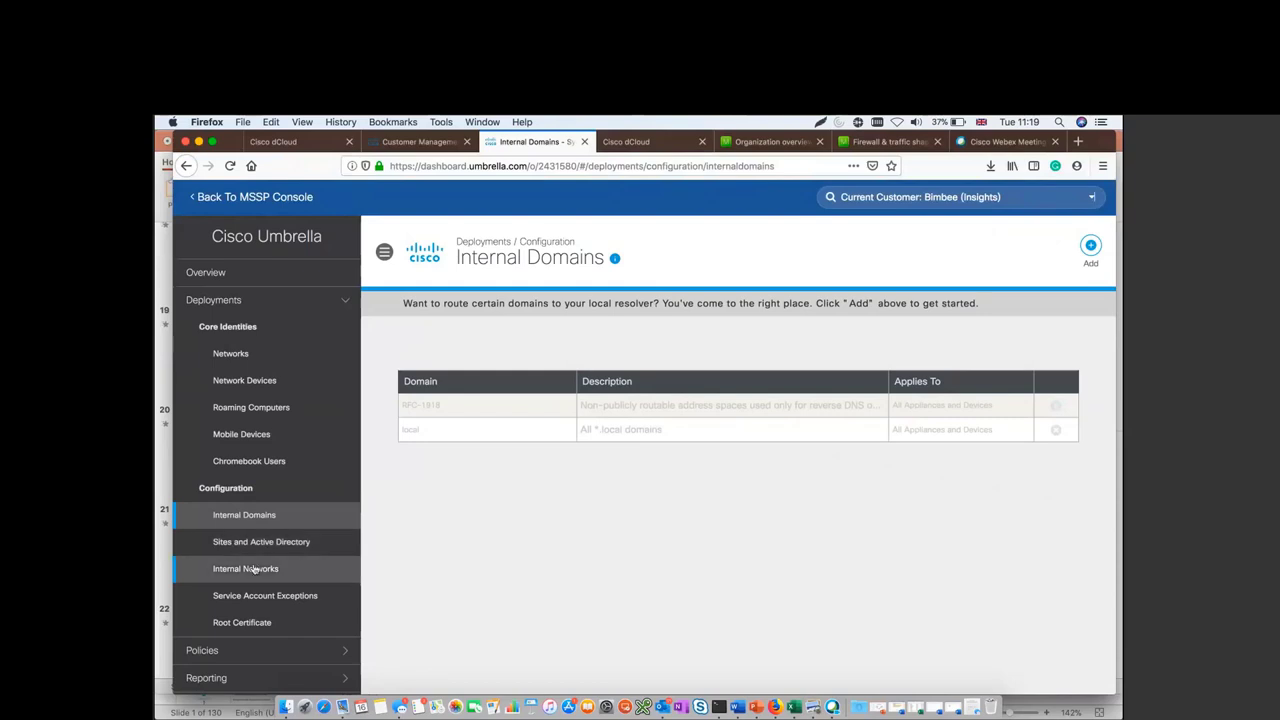
Open Sites and Active Directory, view the details of the AD1 server and cancel out of them
{"action": "left_click", "coordinate": [250, 542]}
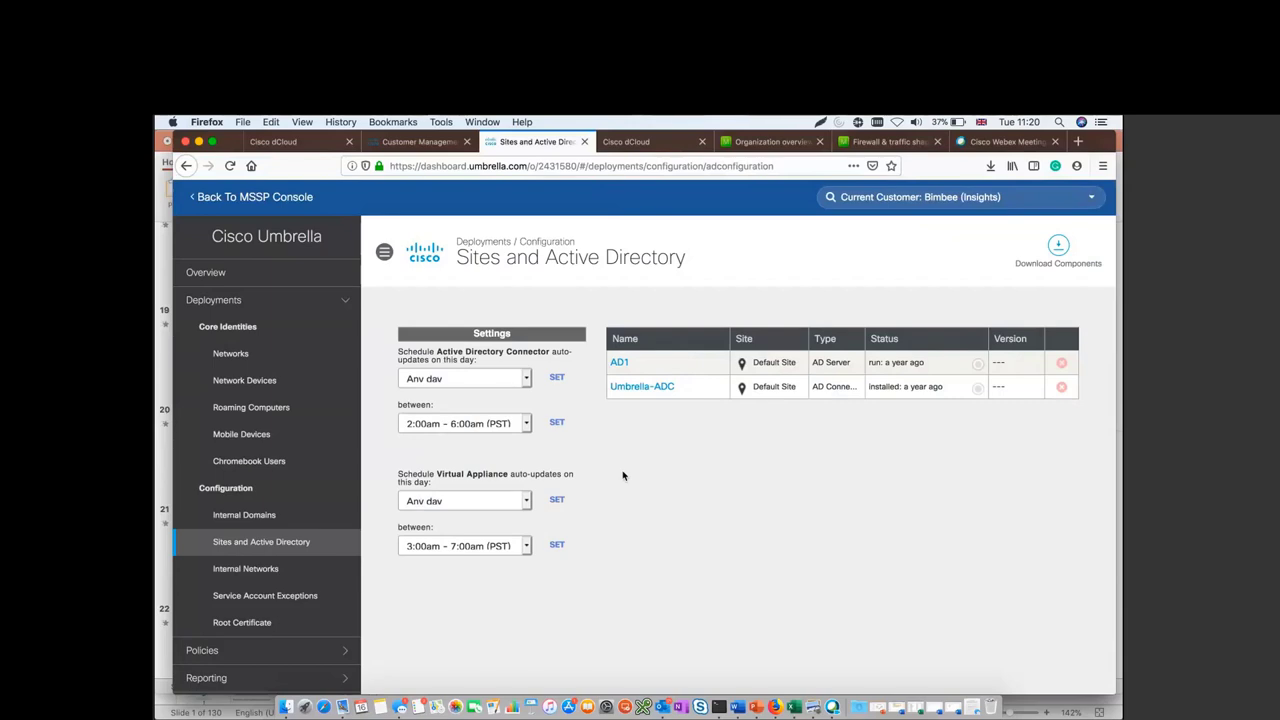
{"action": "left_click", "coordinate": [619, 364]}
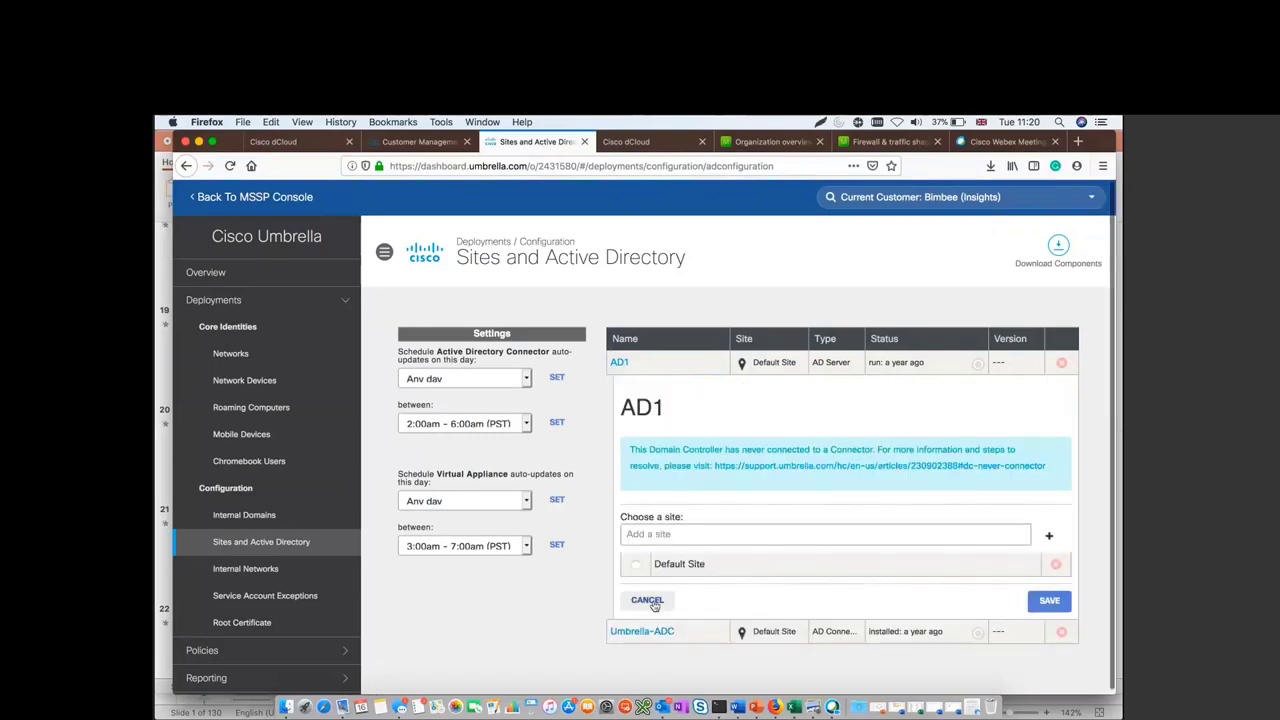
{"action": "left_click", "coordinate": [648, 601]}
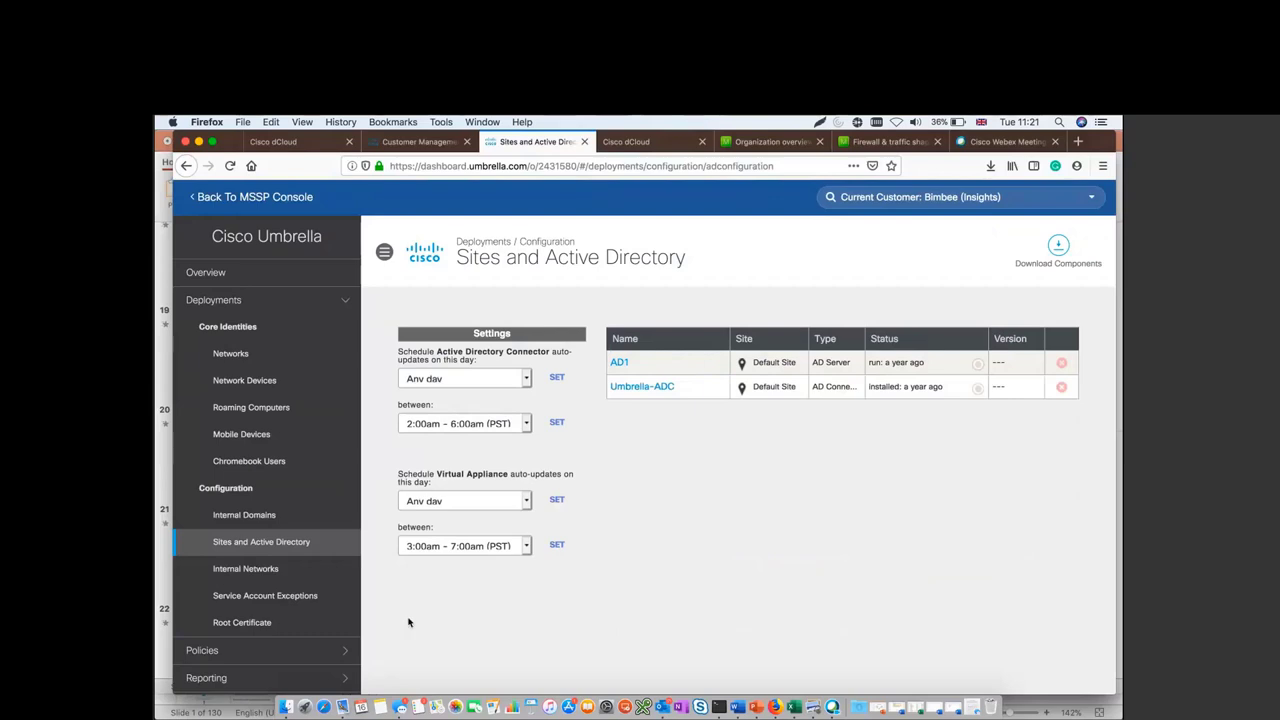
Go to the list of all policies and expand New MSSP Base Policy
{"action": "left_click", "coordinate": [308, 656]}
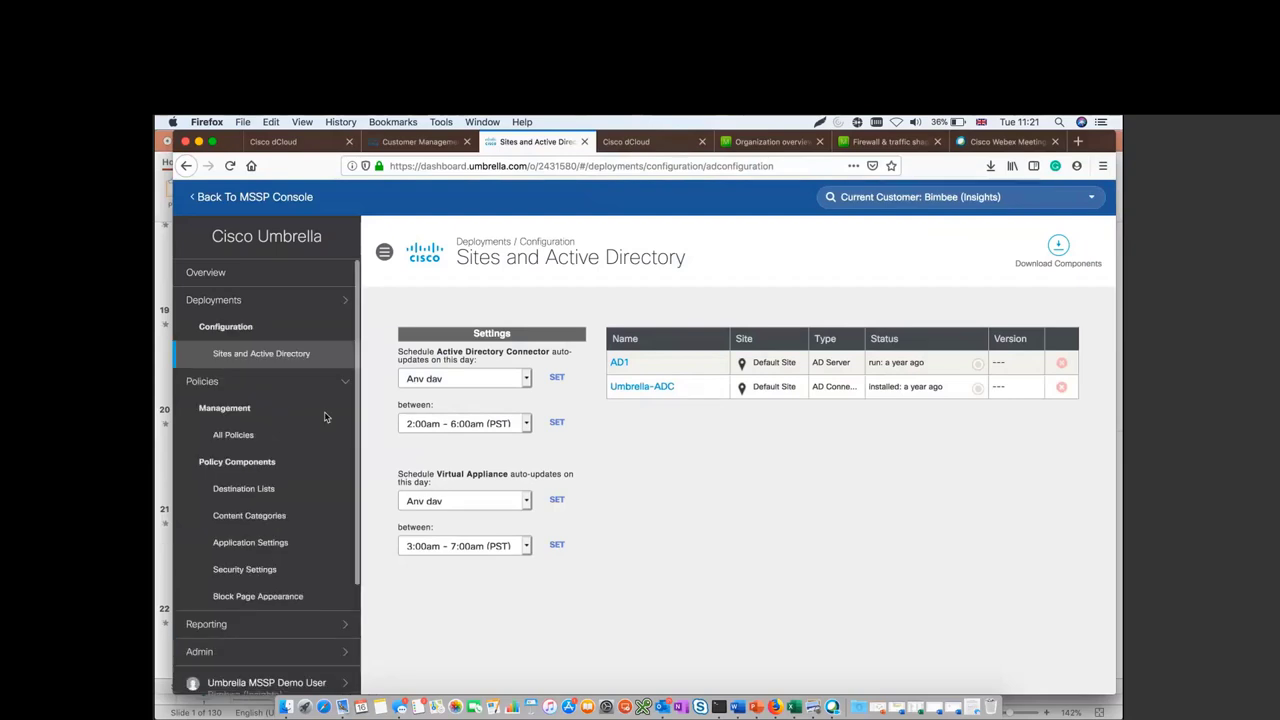
{"action": "left_click", "coordinate": [272, 440]}
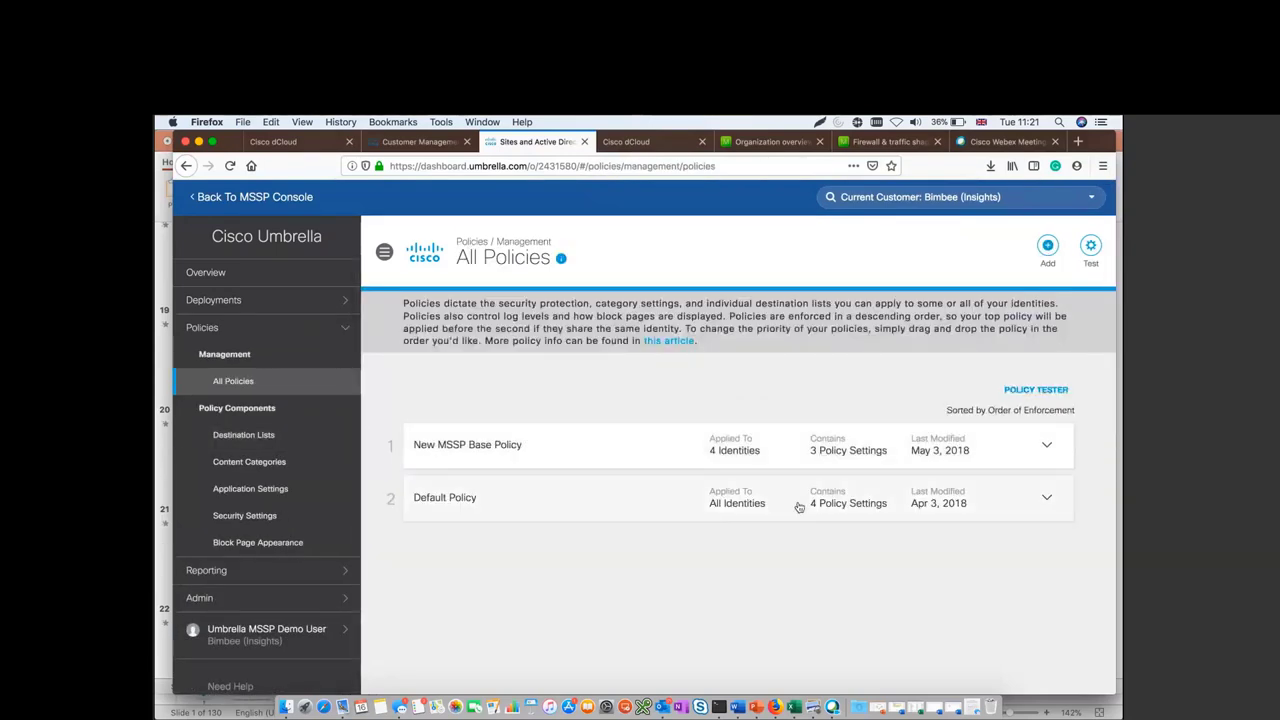
{"action": "left_click", "coordinate": [822, 454]}
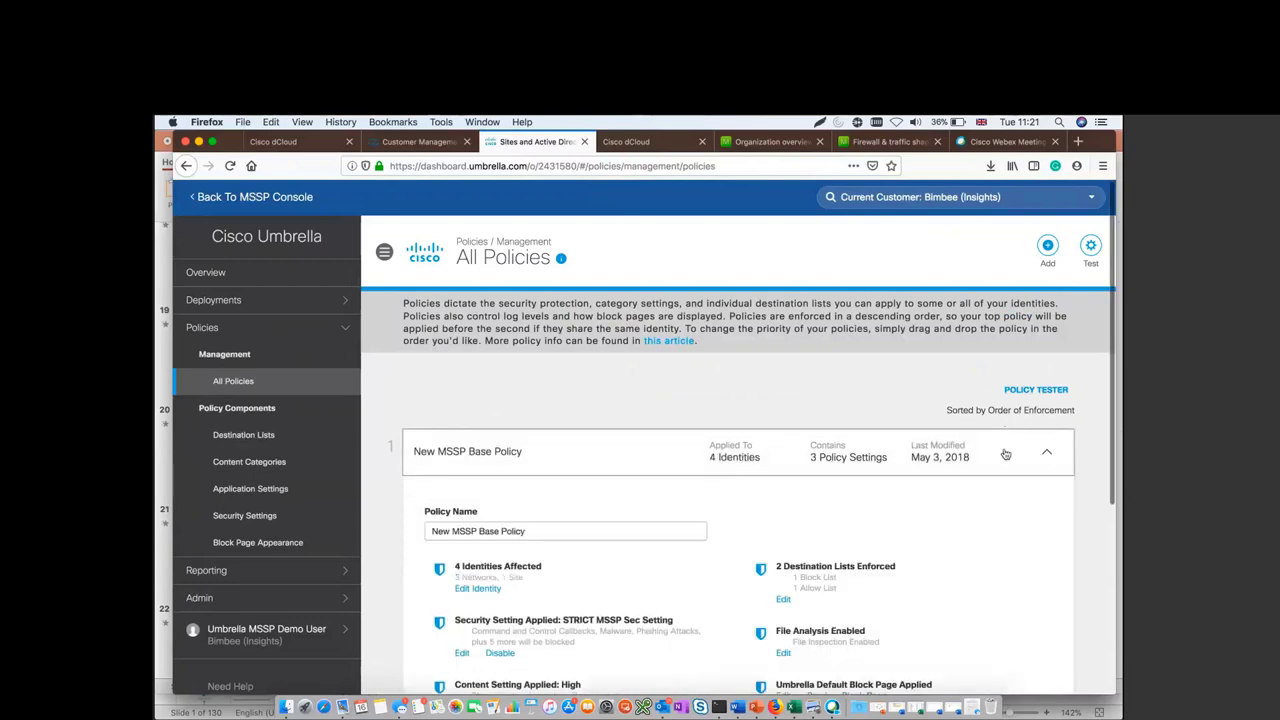
Start adding a policy and examine the identity types it can protect, briefly selecting and clearing AD Users and AD Groups
{"action": "left_click", "coordinate": [1048, 245]}
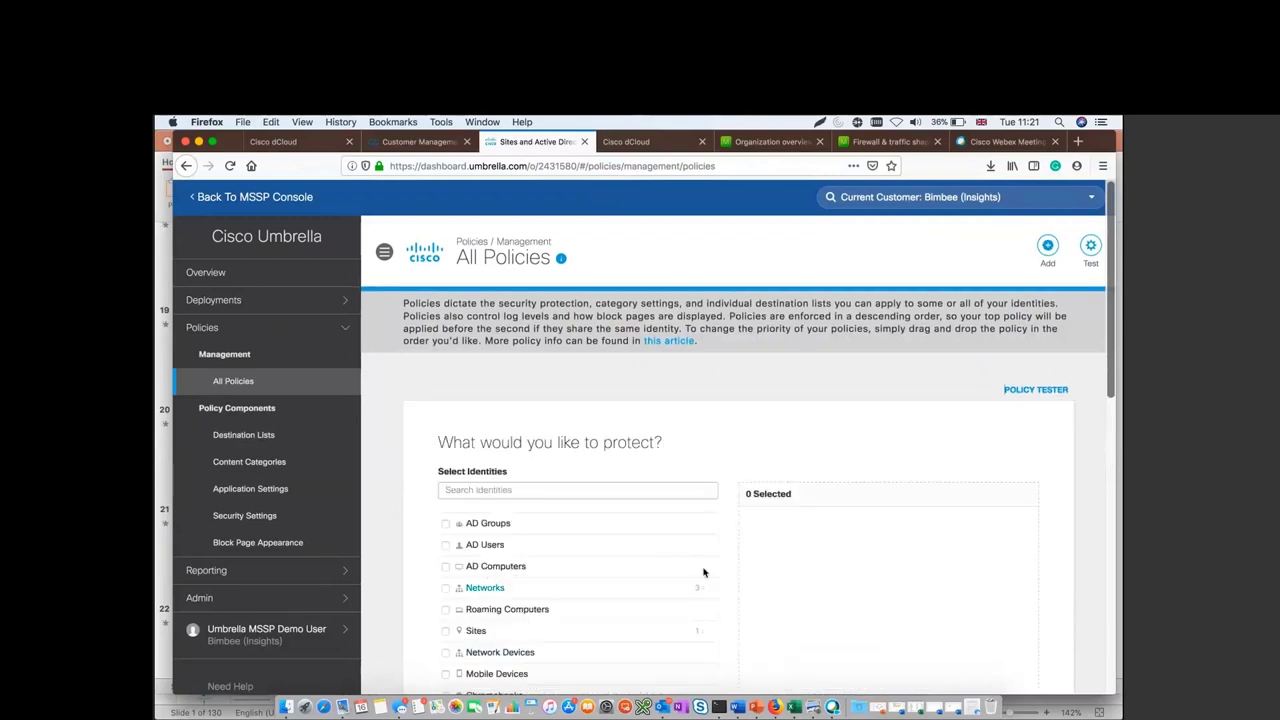
{"action": "scroll", "coordinate": [734, 588], "scroll_direction": "down", "scroll_amount": 2}
{"action": "left_click_drag", "start_coordinate": [734, 588], "coordinate": [737, 537]}
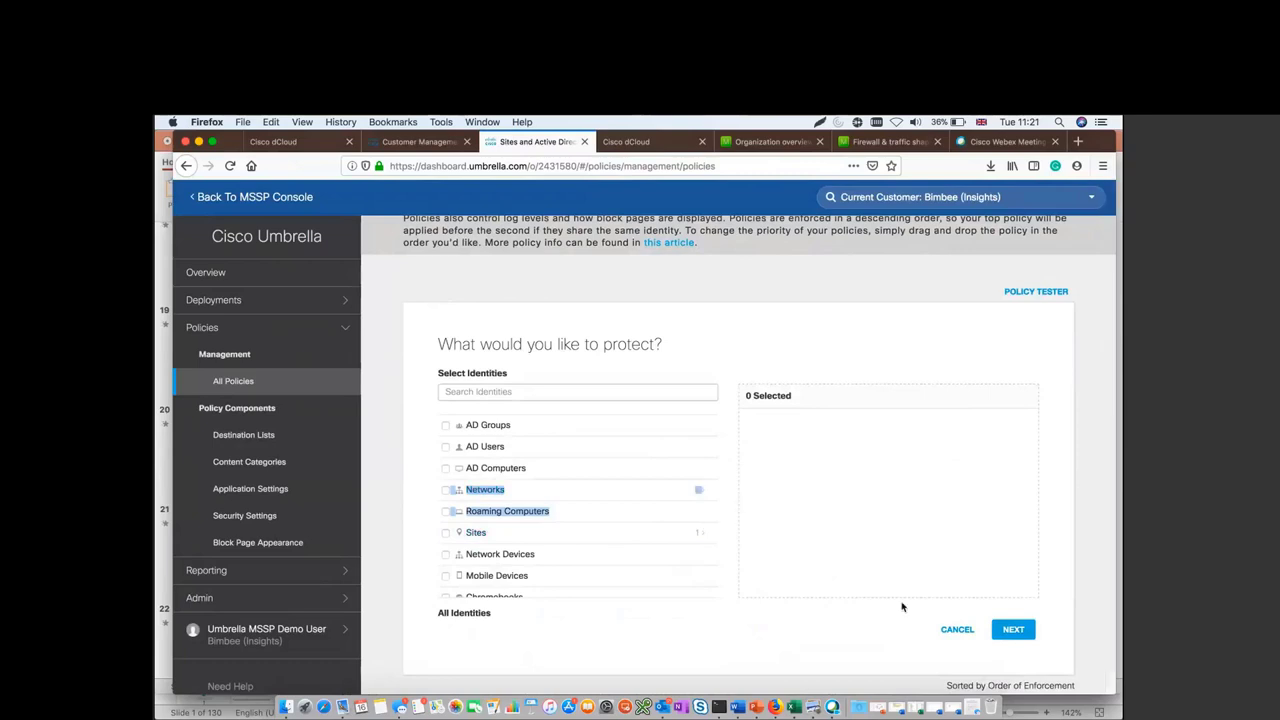
{"action": "left_click", "coordinate": [567, 458]}
{"action": "left_click", "coordinate": [446, 447]}
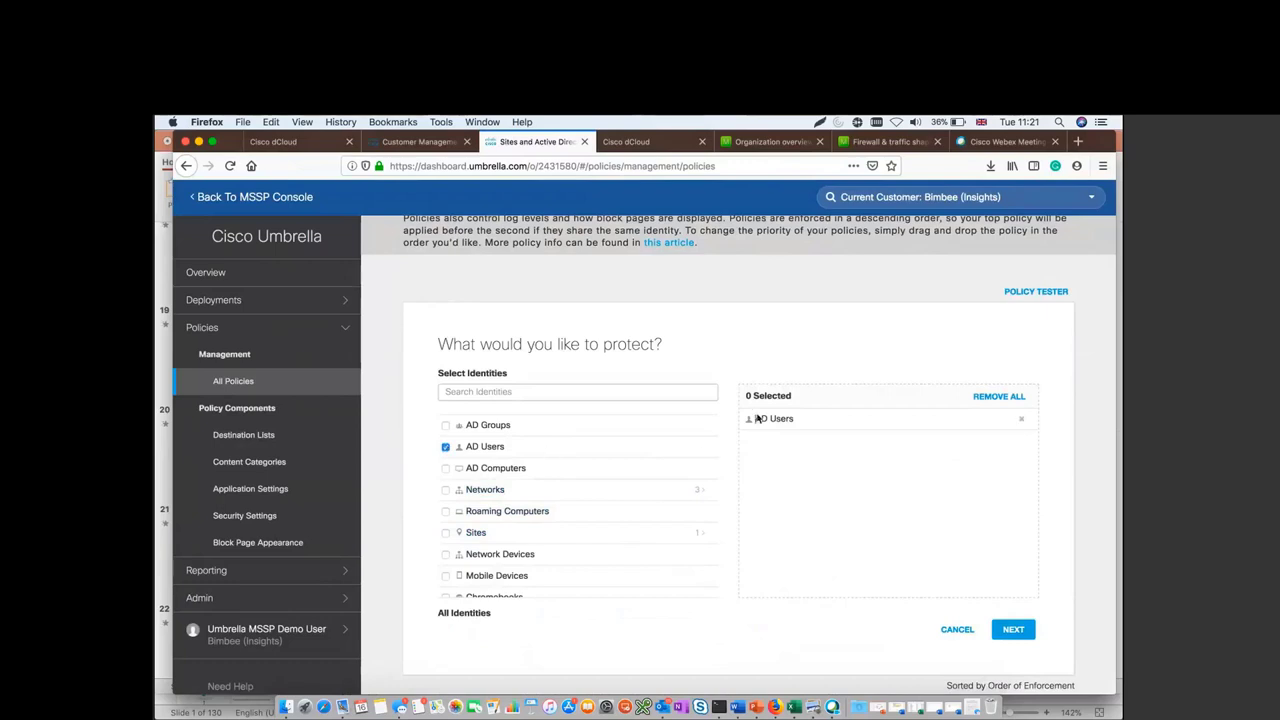
{"action": "left_click", "coordinate": [446, 447]}
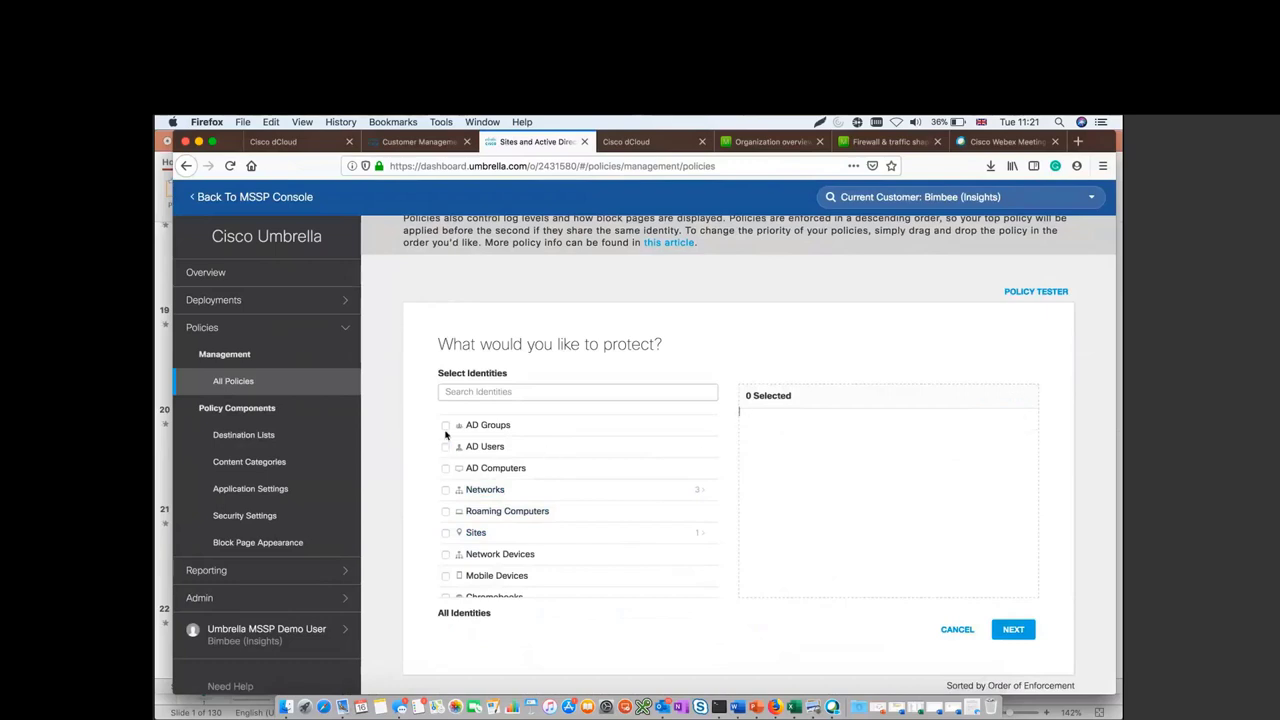
{"action": "left_click", "coordinate": [446, 425]}
{"action": "left_click", "coordinate": [446, 425]}
{"action": "left_click_drag", "start_coordinate": [728, 458], "coordinate": [729, 531]}
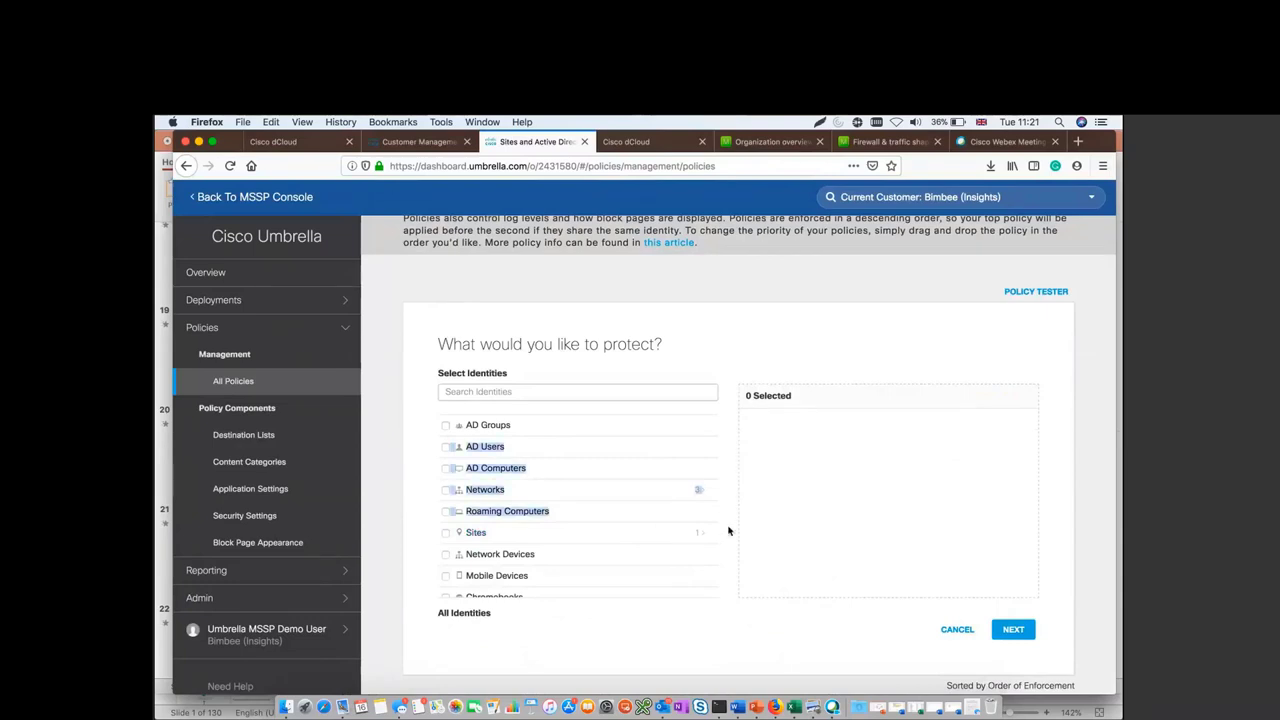
Look into Default Site under the Sites identities and cancel the new policy
{"action": "left_click", "coordinate": [727, 530]}
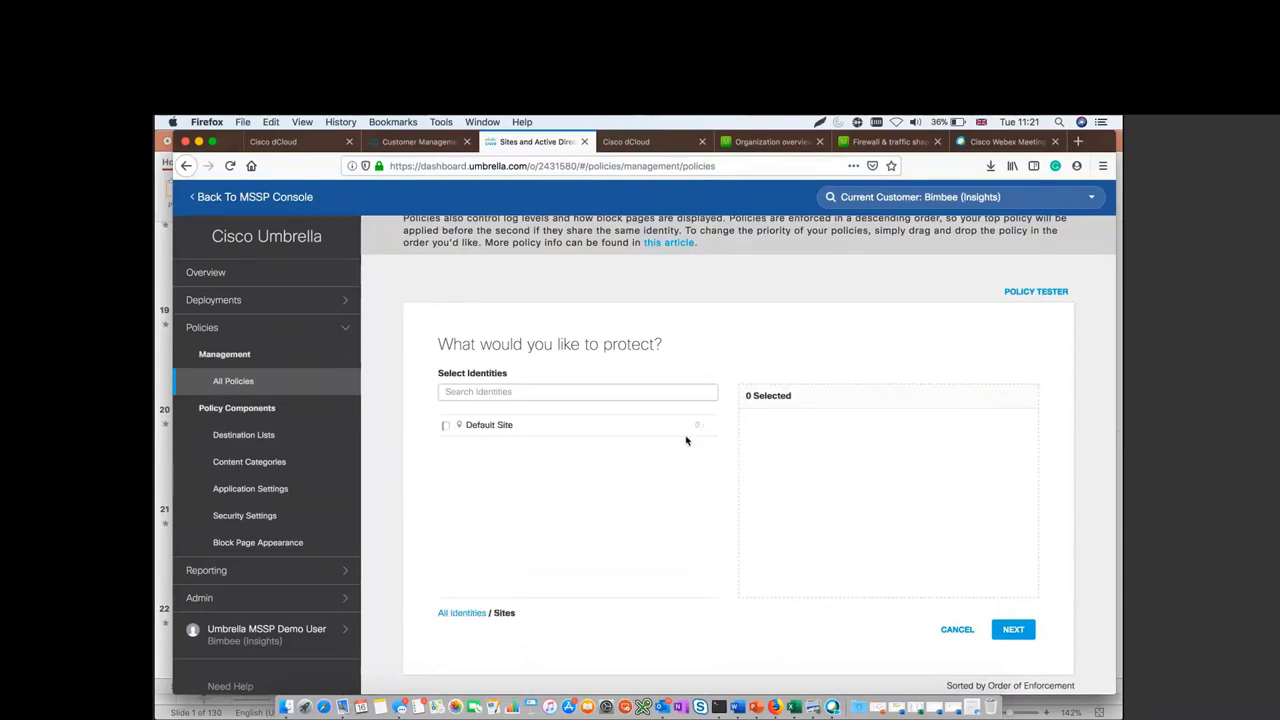
{"action": "left_click", "coordinate": [647, 434]}
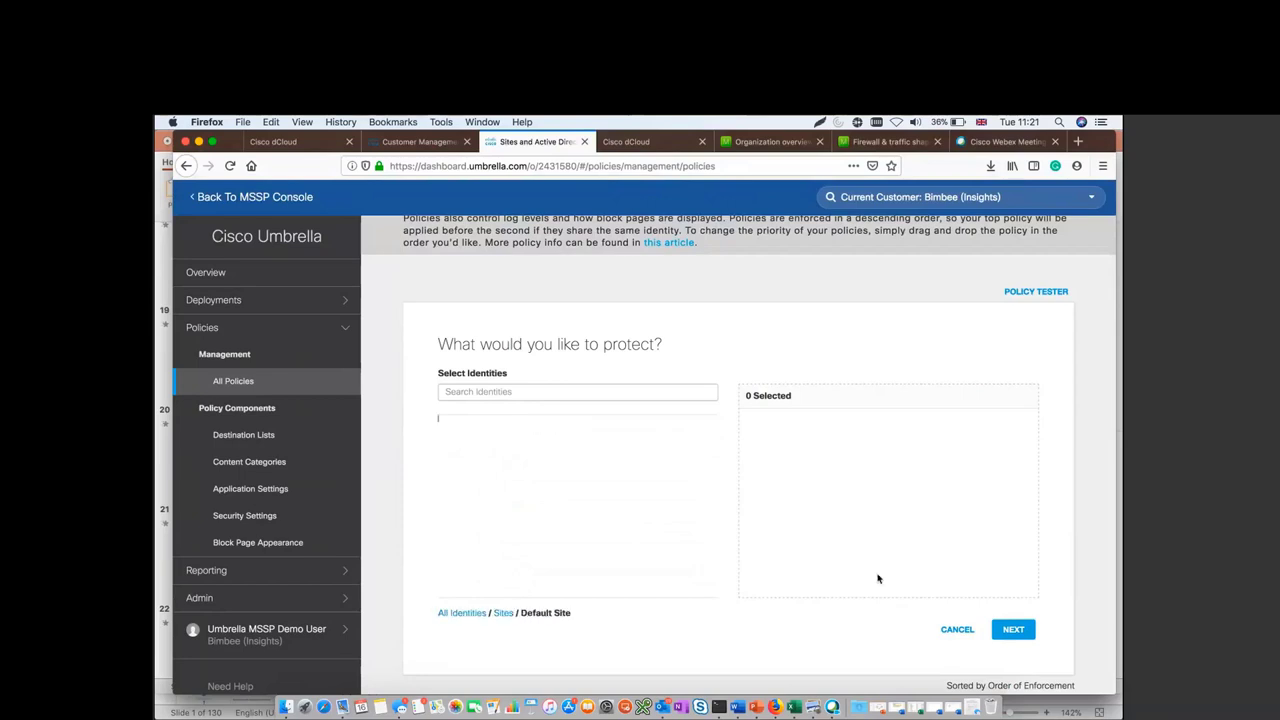
{"action": "right_click", "coordinate": [945, 634]}
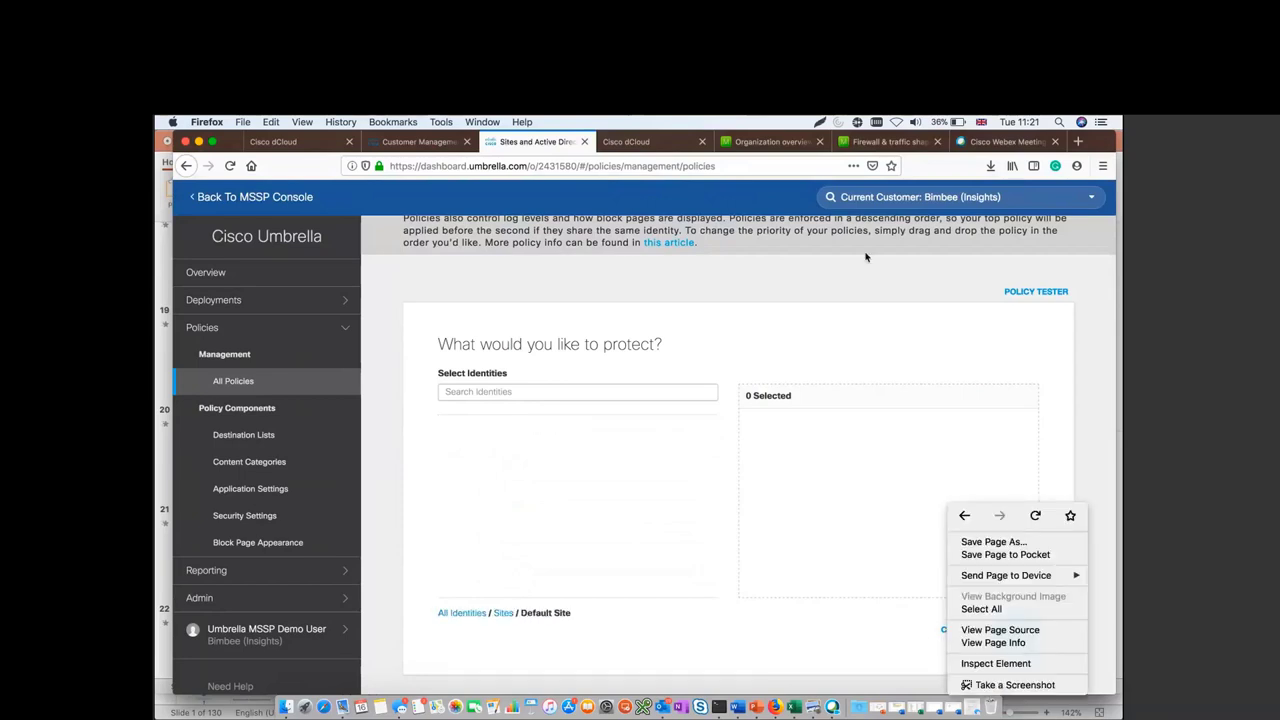
{"action": "left_click", "coordinate": [866, 257]}
{"action": "left_click", "coordinate": [958, 630]}
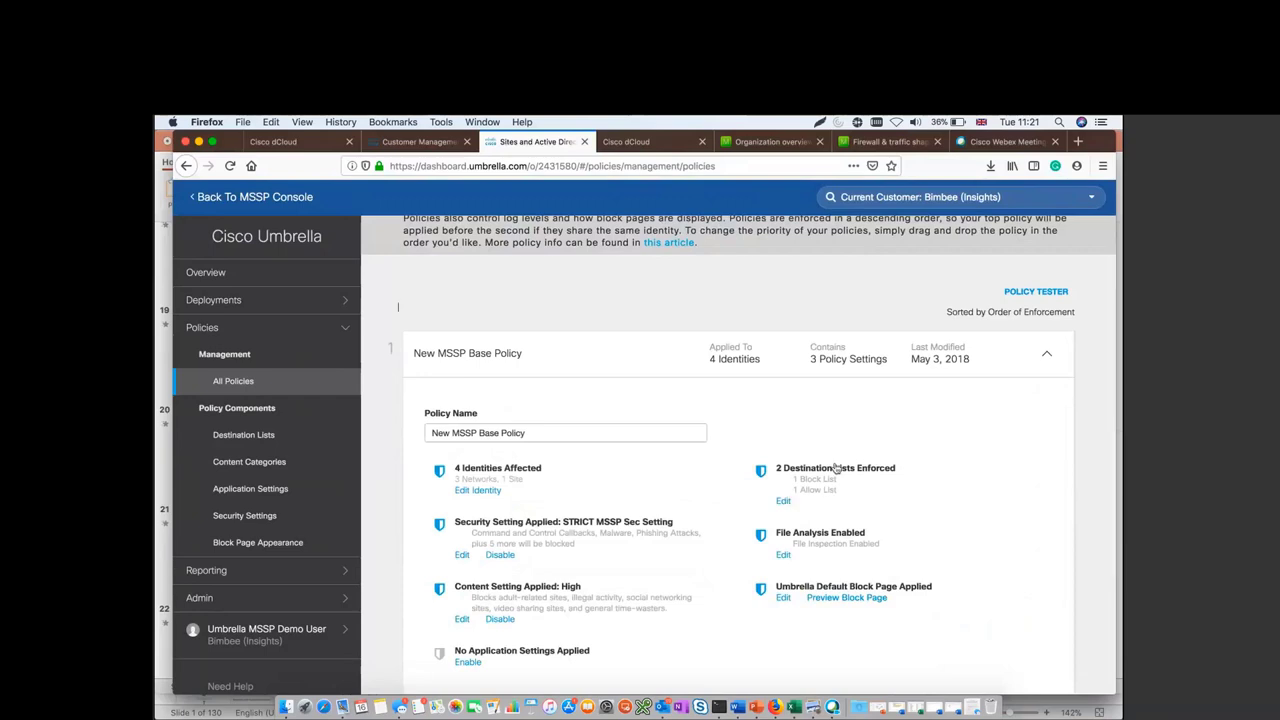
View the destination lists applied to New MSSP Base Policy, cancel out unchanged and close the policy
{"action": "left_click", "coordinate": [784, 499]}
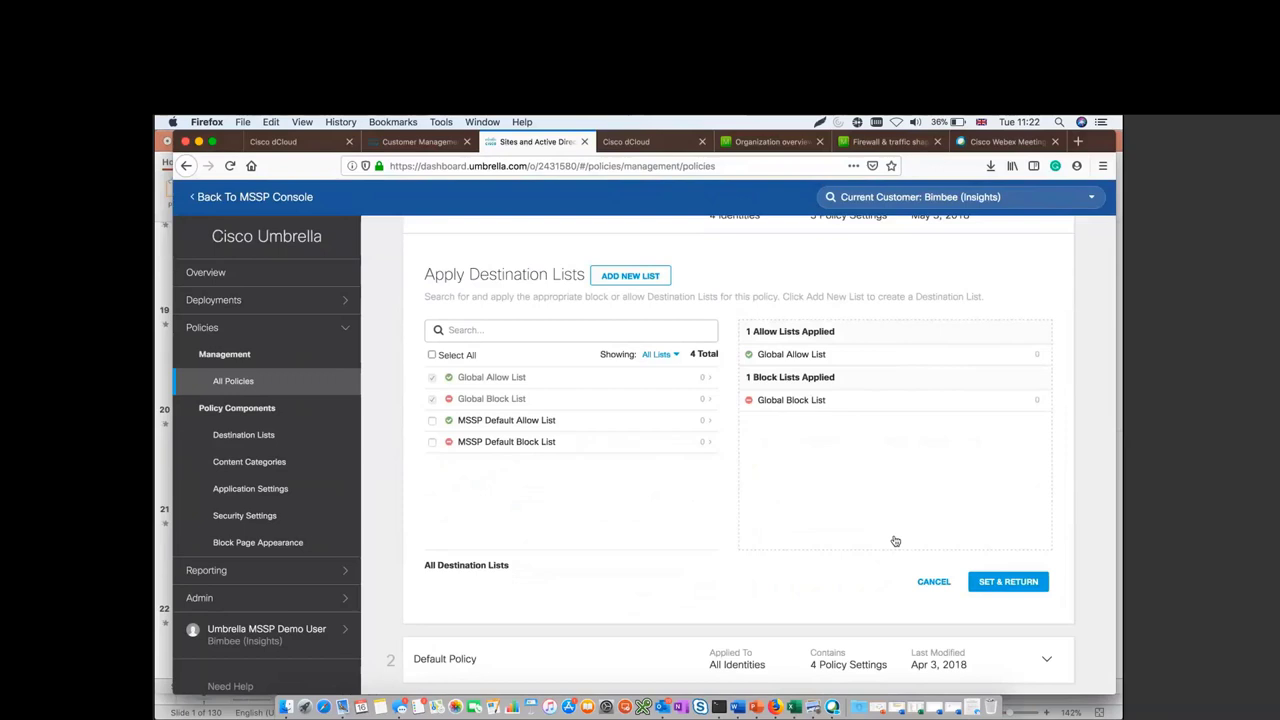
{"action": "left_click", "coordinate": [934, 582]}
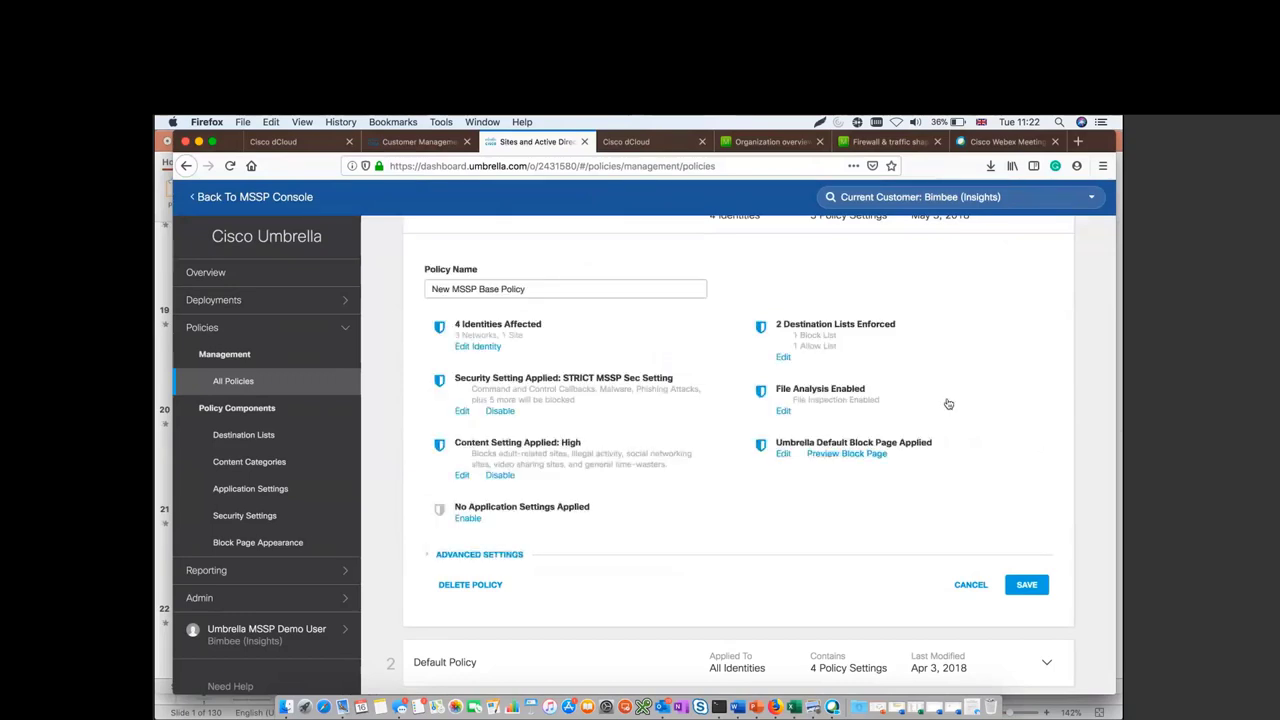
{"action": "scroll", "coordinate": [955, 594], "scroll_direction": "down", "scroll_amount": 1}
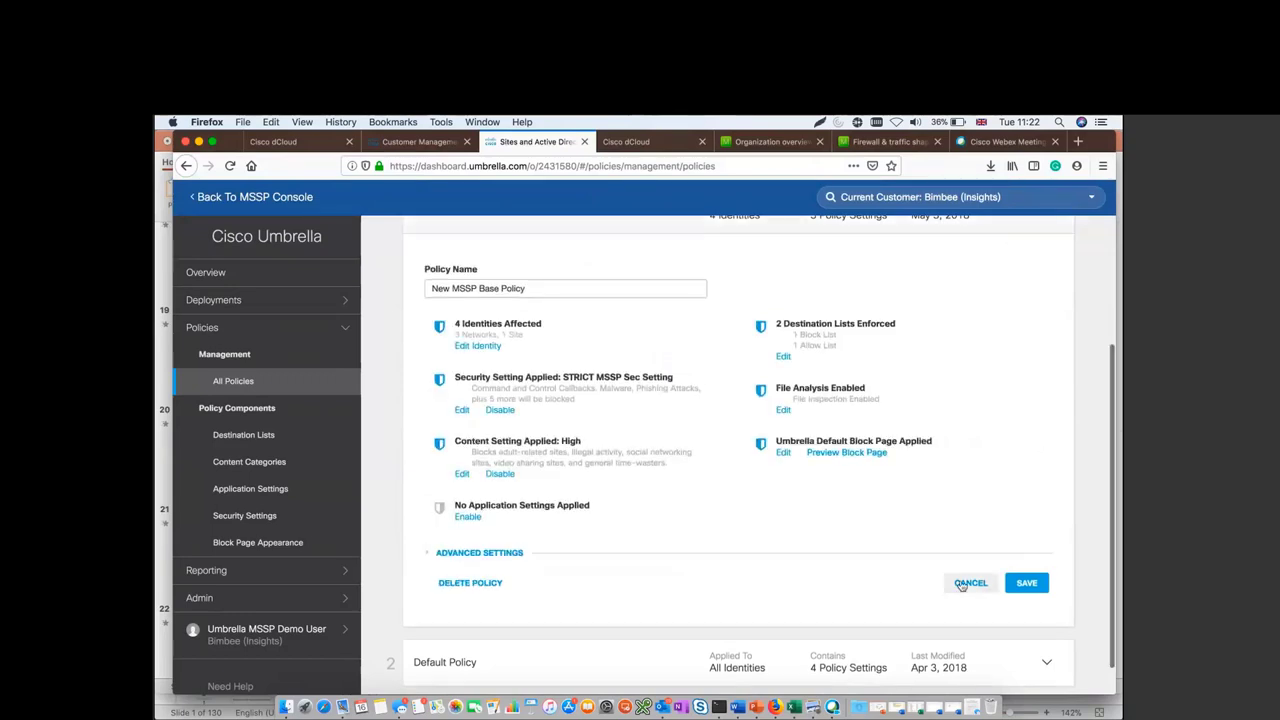
{"action": "left_click", "coordinate": [960, 584]}
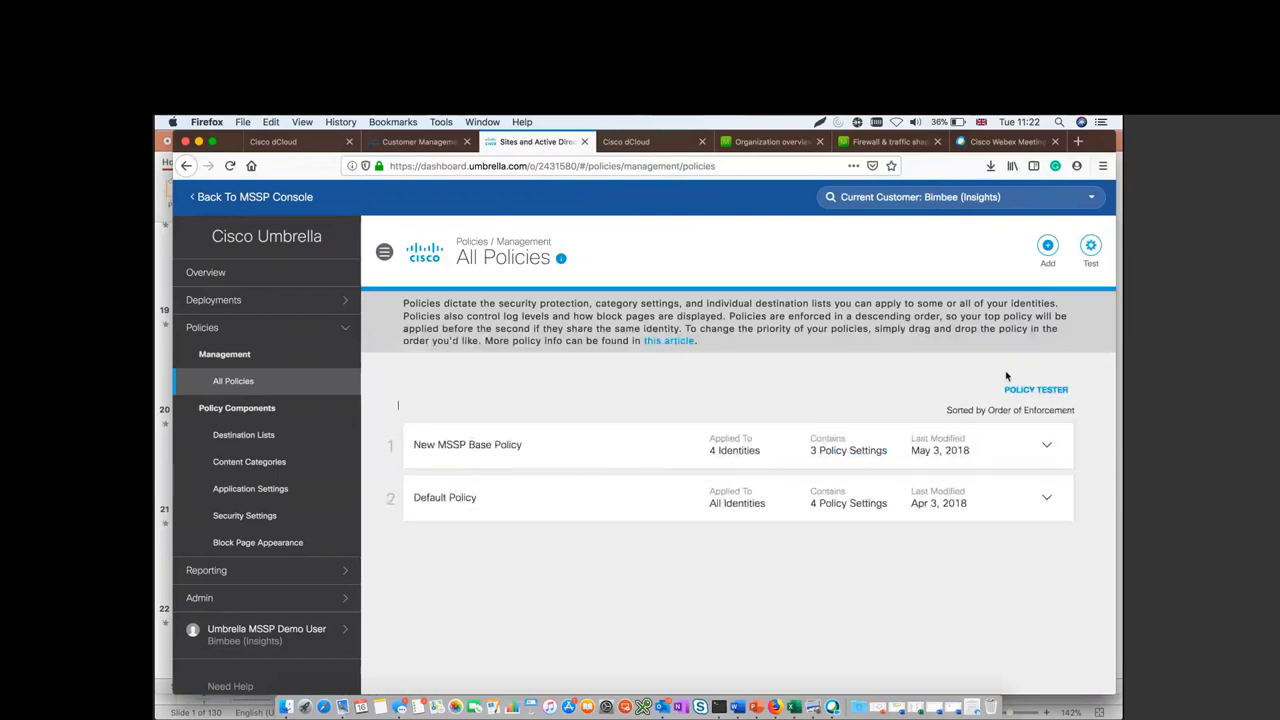
View the Policy Tester's identity and destination options, then close it without running a test
{"action": "left_click", "coordinate": [1037, 391]}
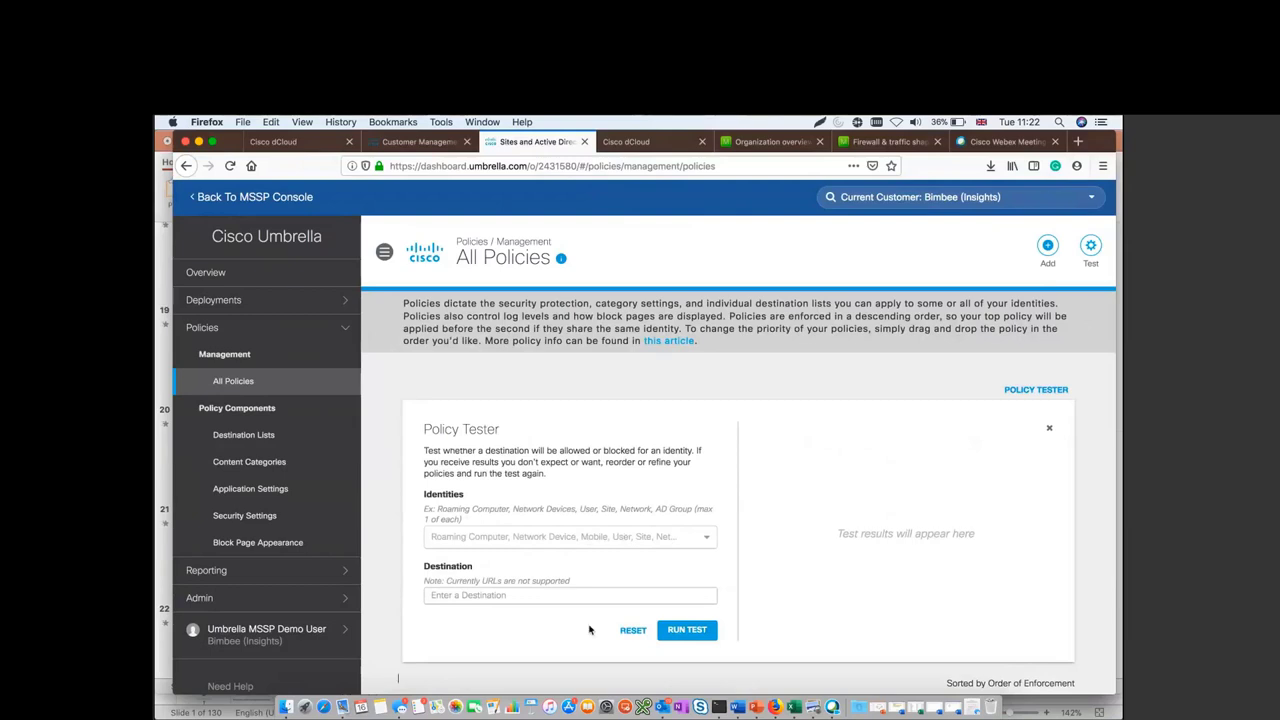
{"action": "left_click", "coordinate": [1050, 432]}
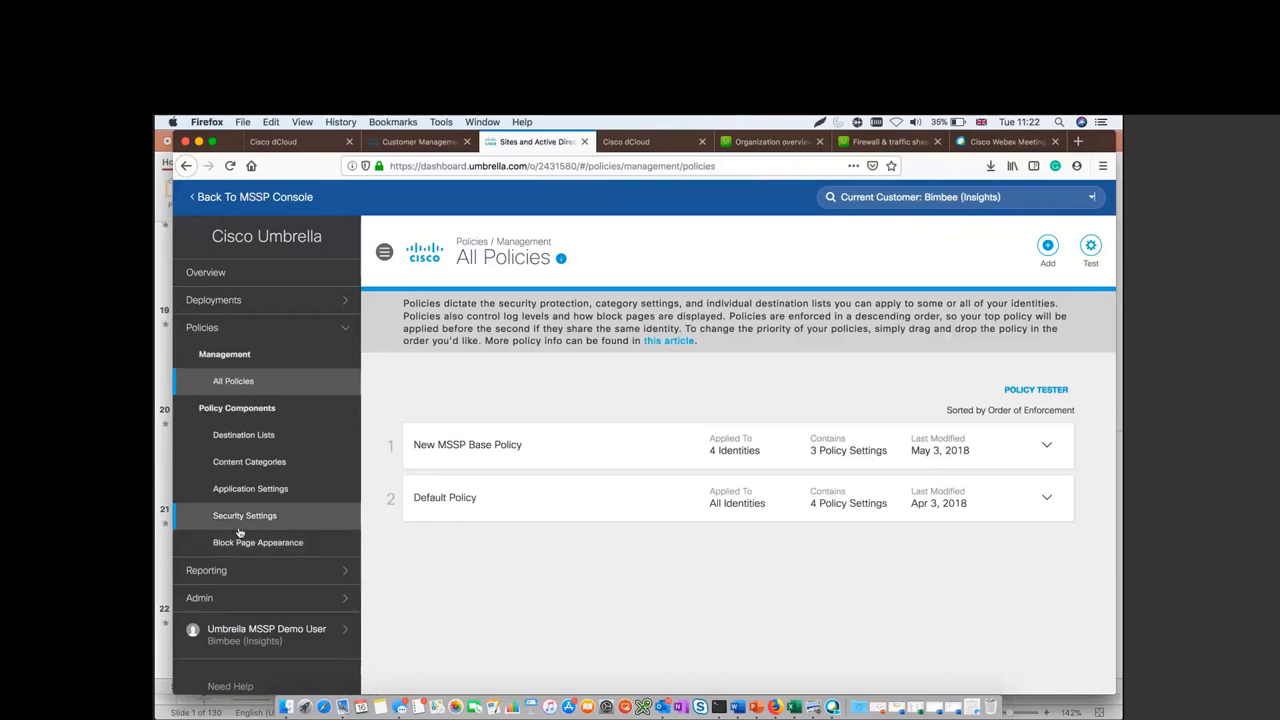
Open the Activity Search report and examine its filters and the list of requested destinations for the last 24 hours
{"action": "left_click", "coordinate": [250, 568]}
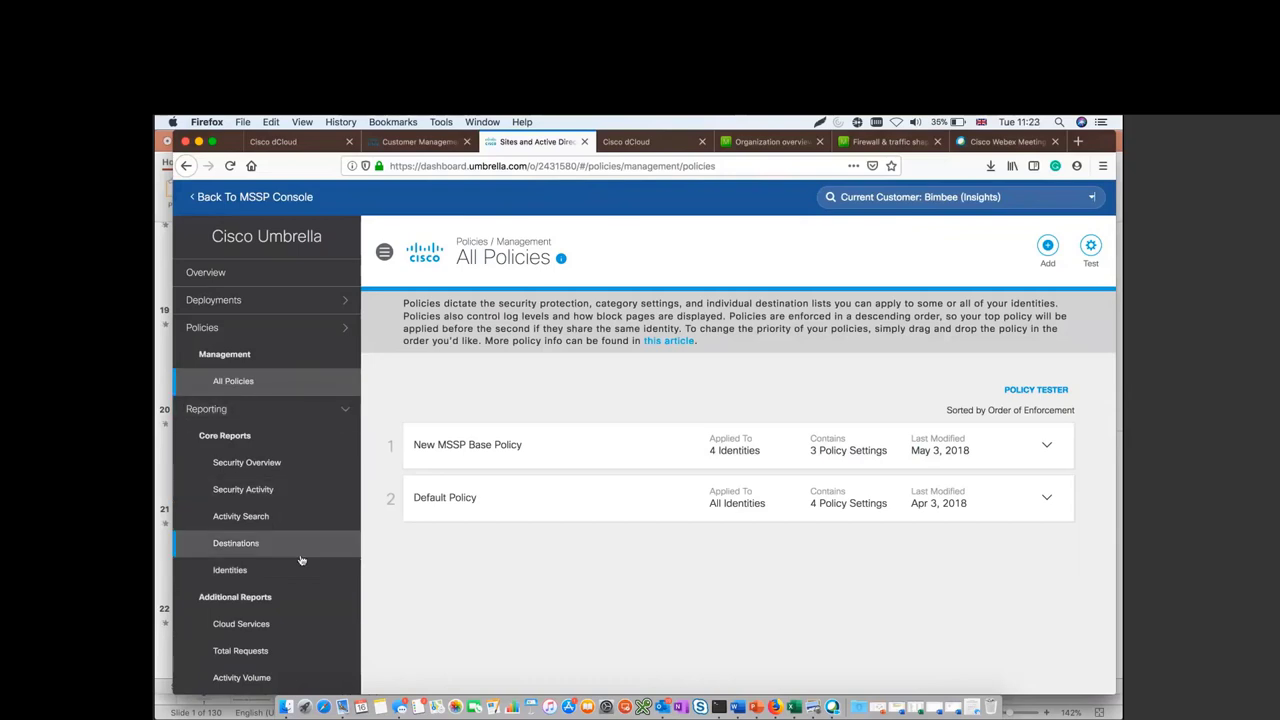
{"action": "left_click", "coordinate": [250, 517]}
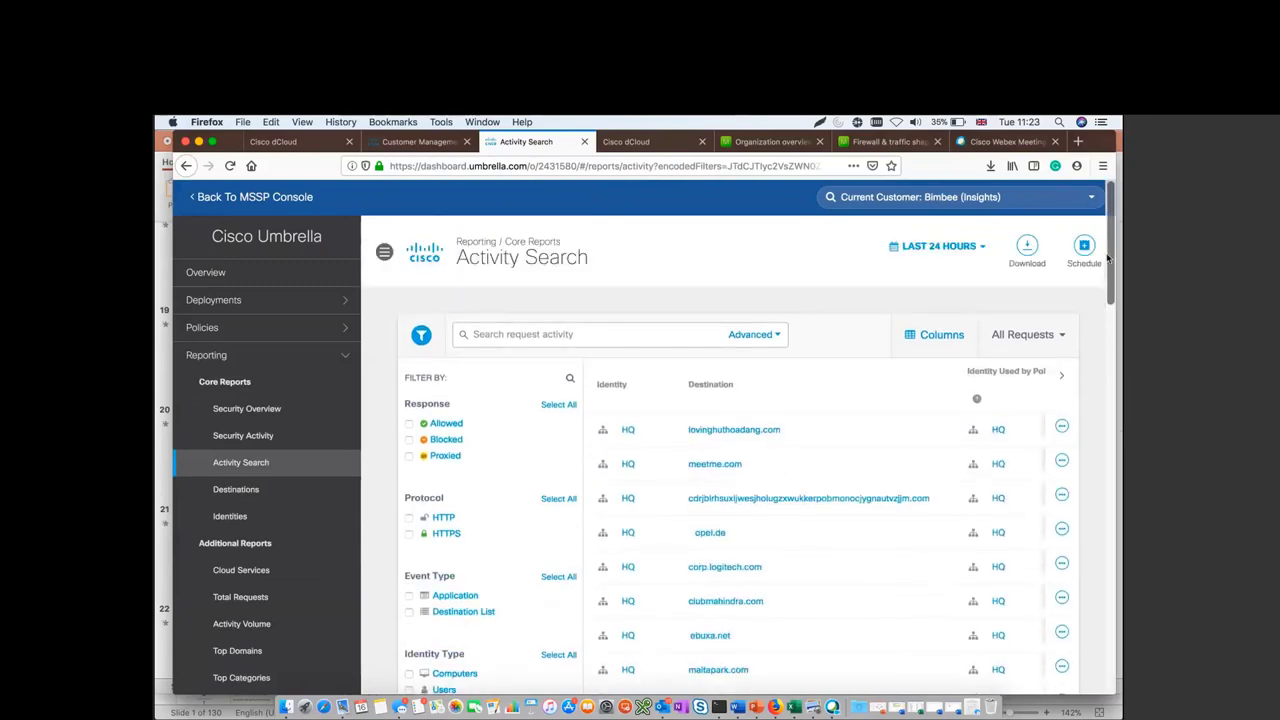
{"action": "scroll", "coordinate": [1075, 428], "scroll_direction": "down", "scroll_amount": 10}
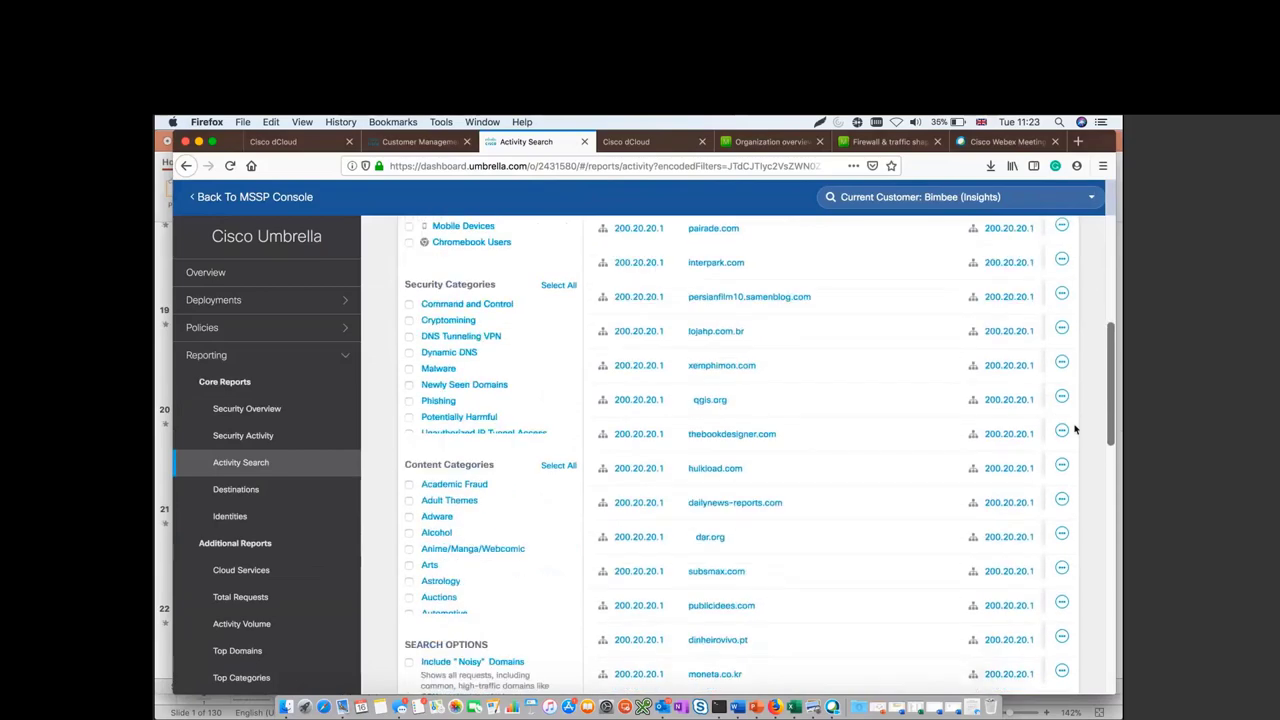
{"action": "scroll", "coordinate": [1075, 428], "scroll_direction": "up", "scroll_amount": 5}
{"action": "scroll", "coordinate": [1073, 420], "scroll_direction": "down", "scroll_amount": 4}
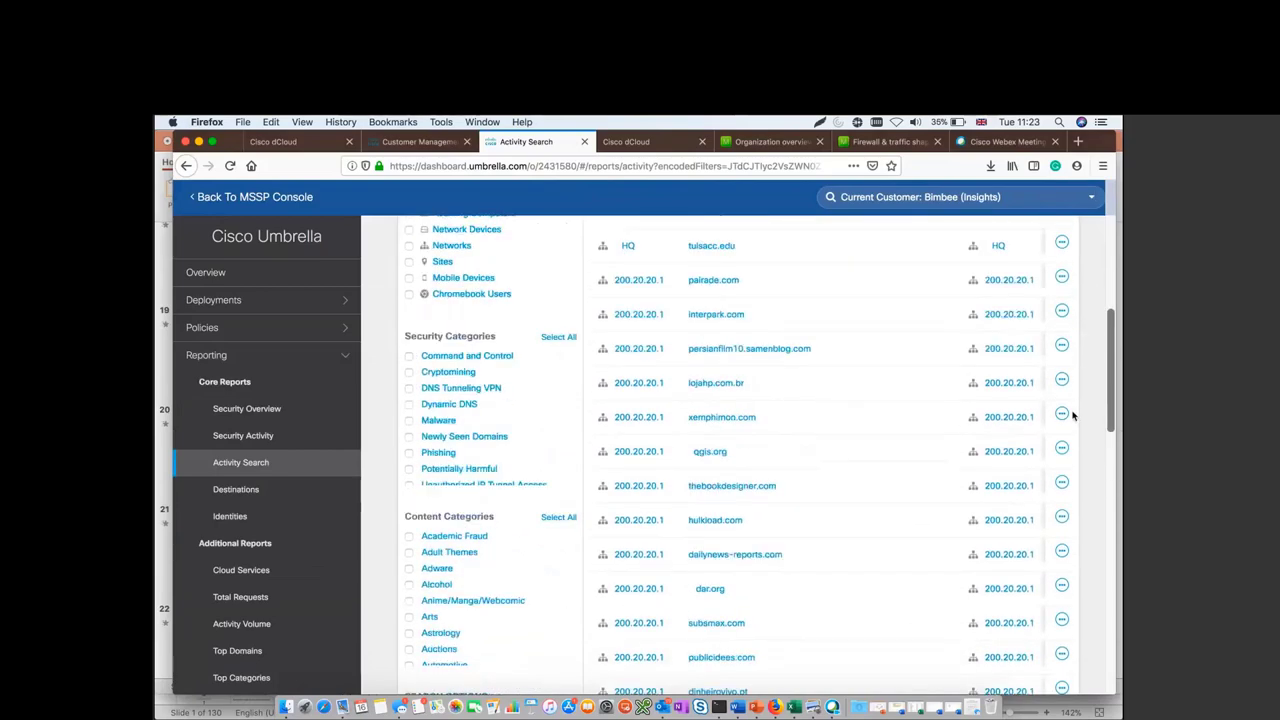
{"action": "scroll", "coordinate": [1073, 416], "scroll_direction": "down", "scroll_amount": 5}
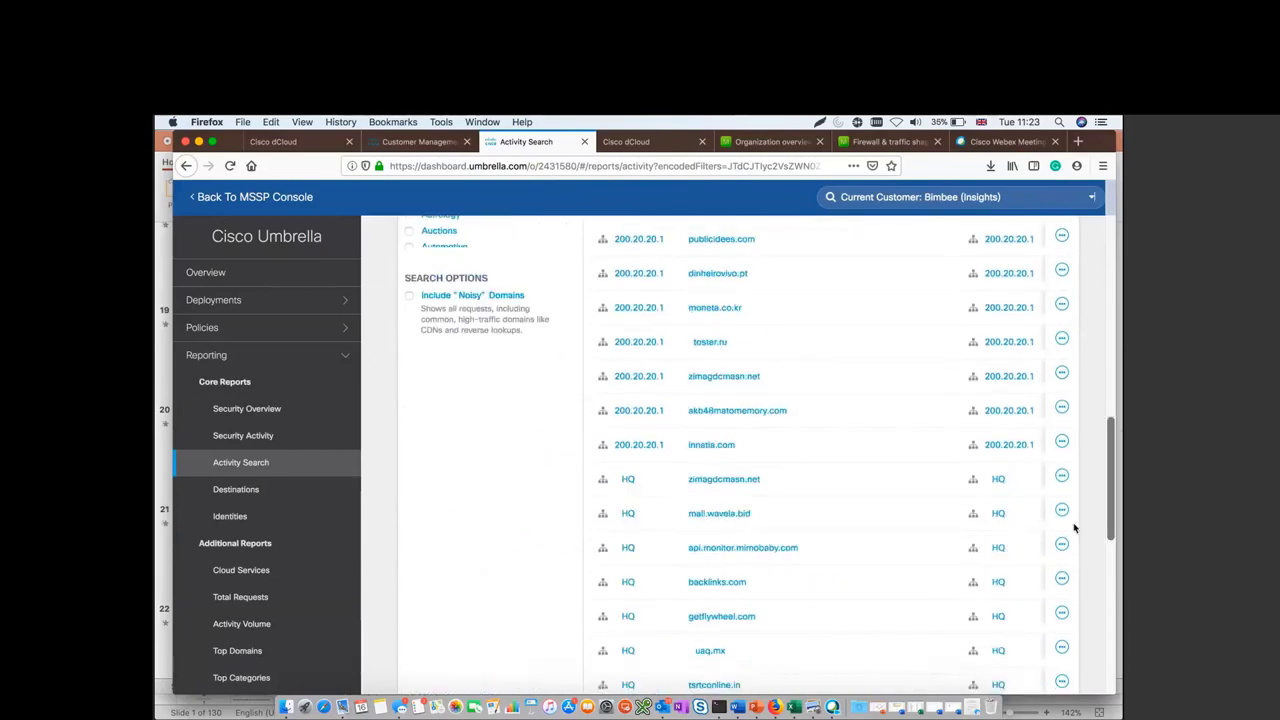
{"action": "scroll", "coordinate": [1063, 477], "scroll_direction": "up", "scroll_amount": 10}
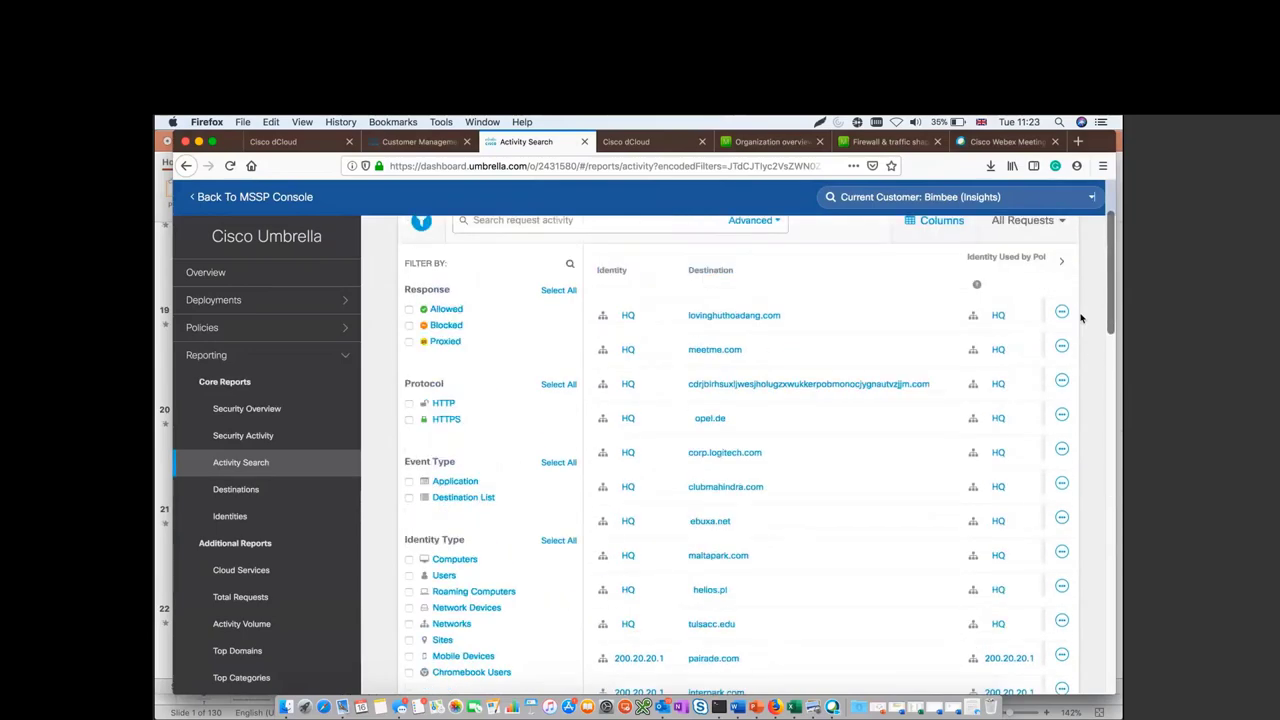
{"action": "scroll", "coordinate": [1081, 318], "scroll_direction": "down", "scroll_amount": 1}
{"action": "scroll", "coordinate": [1081, 318], "scroll_direction": "down", "scroll_amount": 2}
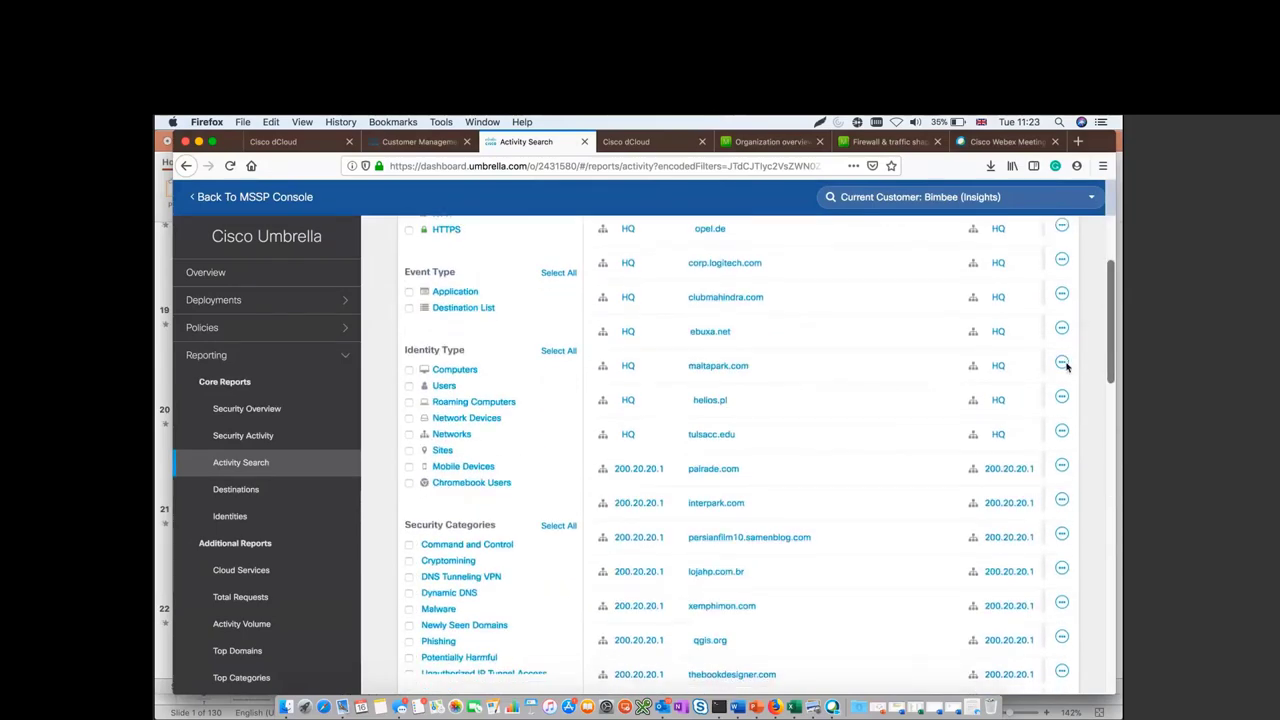
{"action": "scroll", "coordinate": [1081, 302], "scroll_direction": "up", "scroll_amount": 5}
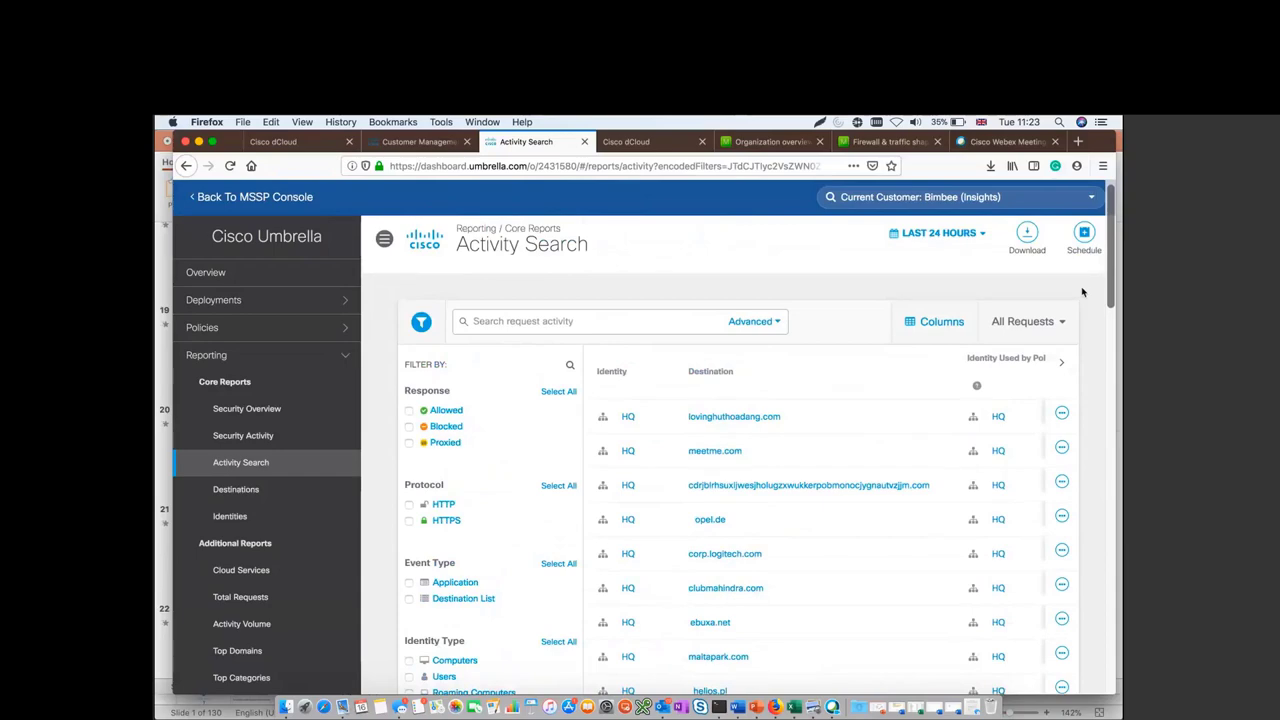
{"action": "scroll", "coordinate": [1068, 338], "scroll_direction": "down", "scroll_amount": 6}
{"action": "scroll", "coordinate": [1066, 337], "scroll_direction": "up", "scroll_amount": 2}
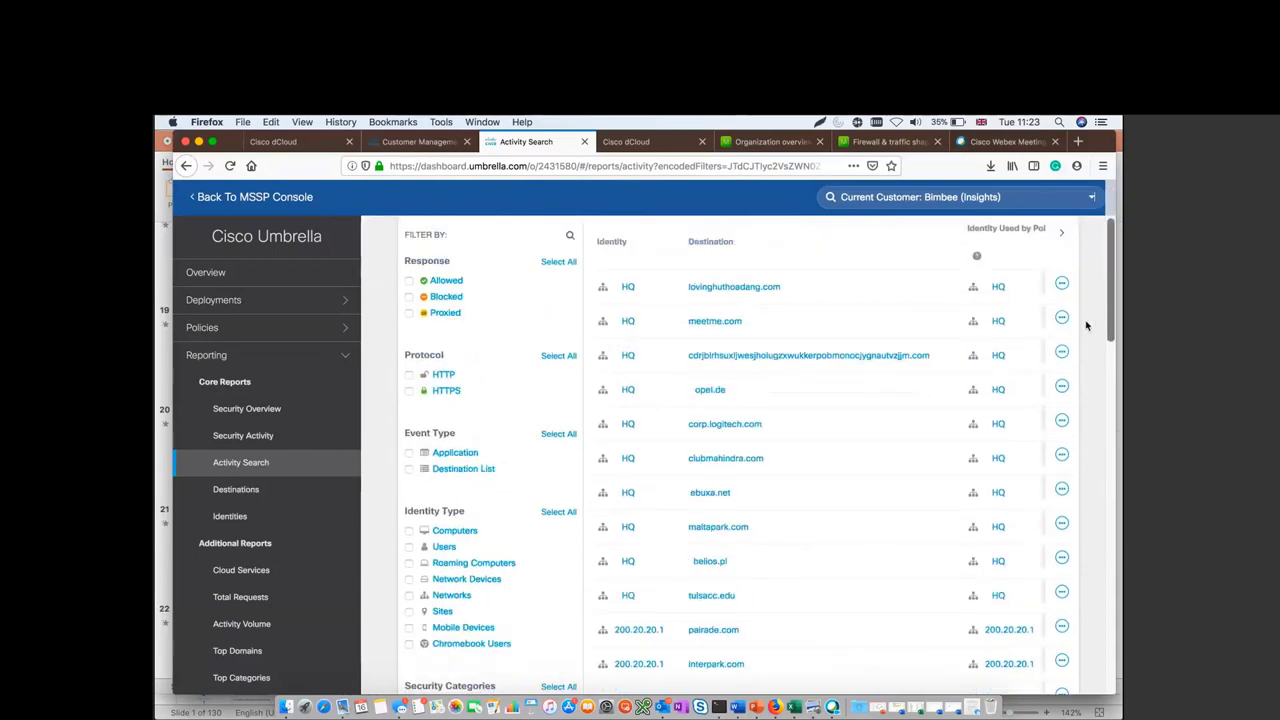
{"action": "scroll", "coordinate": [1075, 330], "scroll_direction": "down", "scroll_amount": 10}
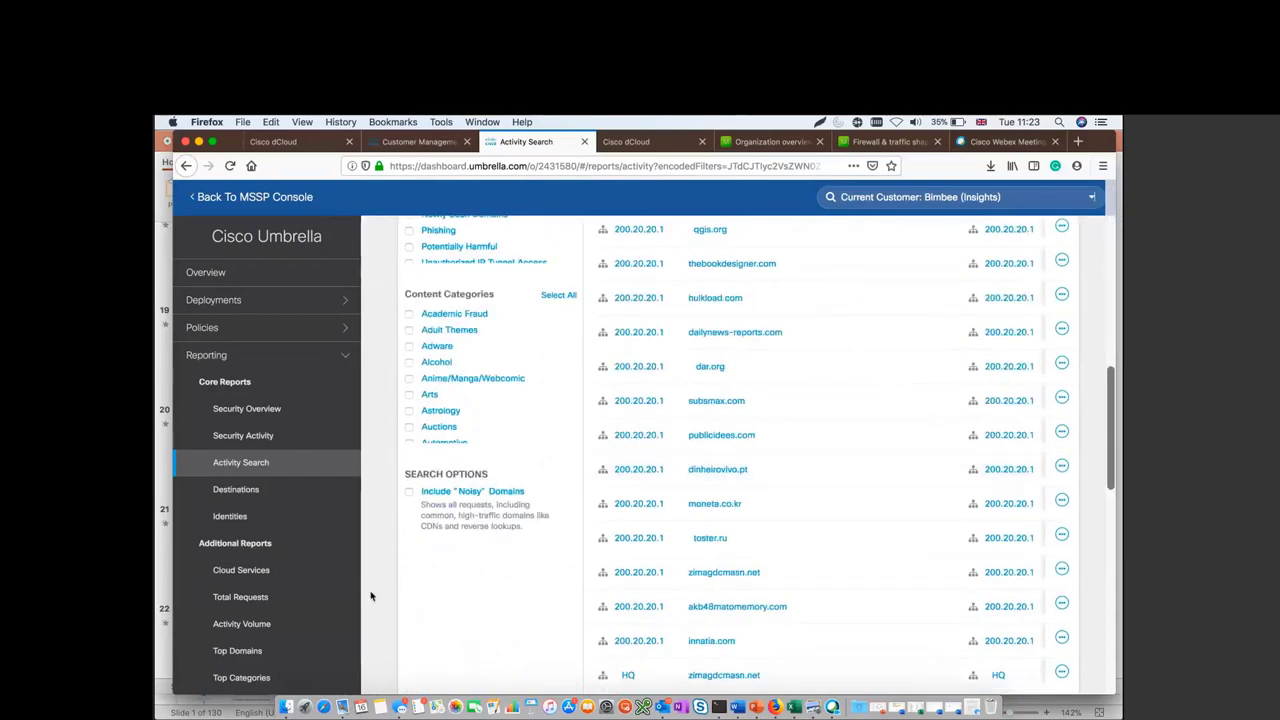
{"action": "scroll", "coordinate": [363, 647], "scroll_direction": "down", "scroll_amount": 1}
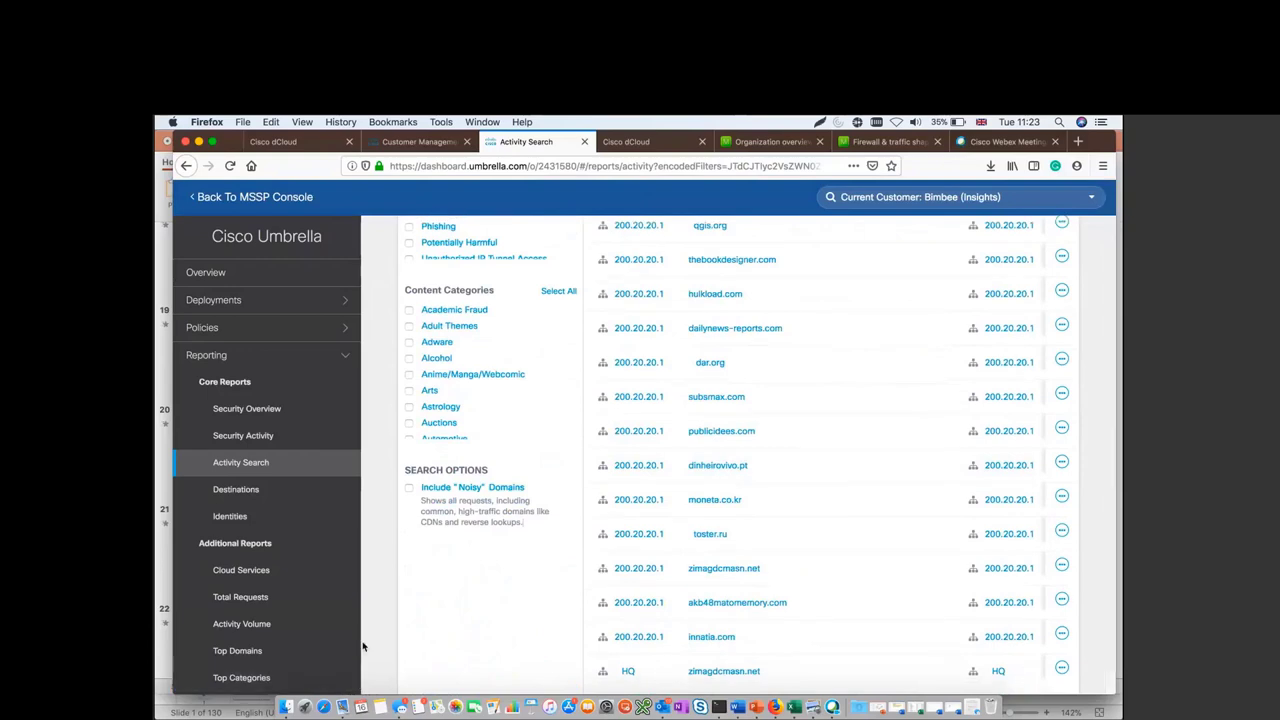
{"action": "scroll", "coordinate": [363, 647], "scroll_direction": "down", "scroll_amount": 10}
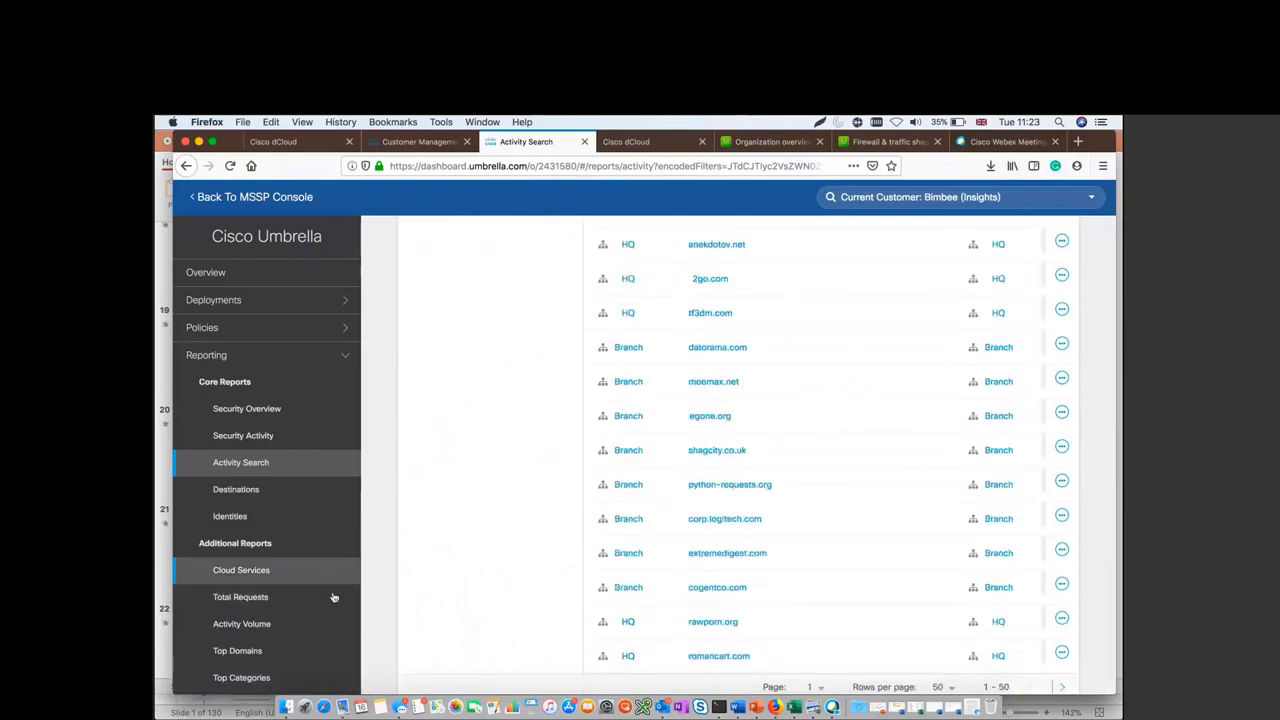
Browse the available reports and open the Top Categories report
{"action": "left_click", "coordinate": [331, 362]}
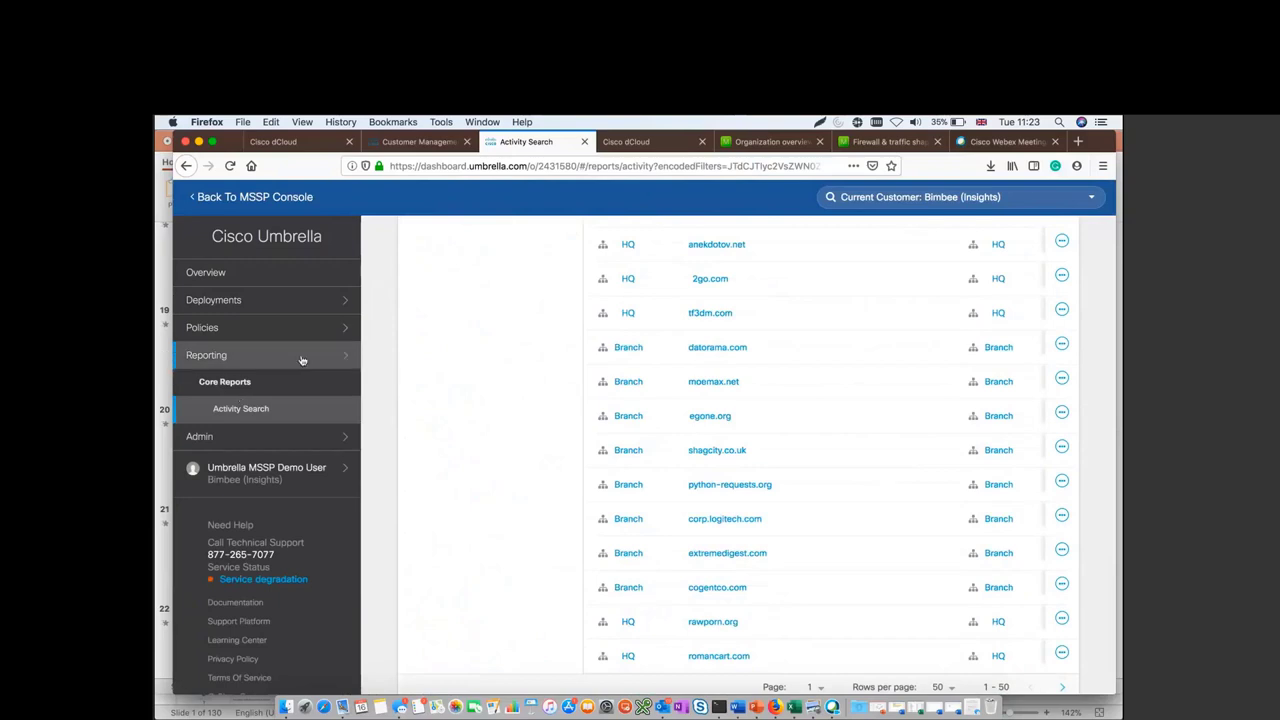
{"action": "left_click", "coordinate": [302, 359]}
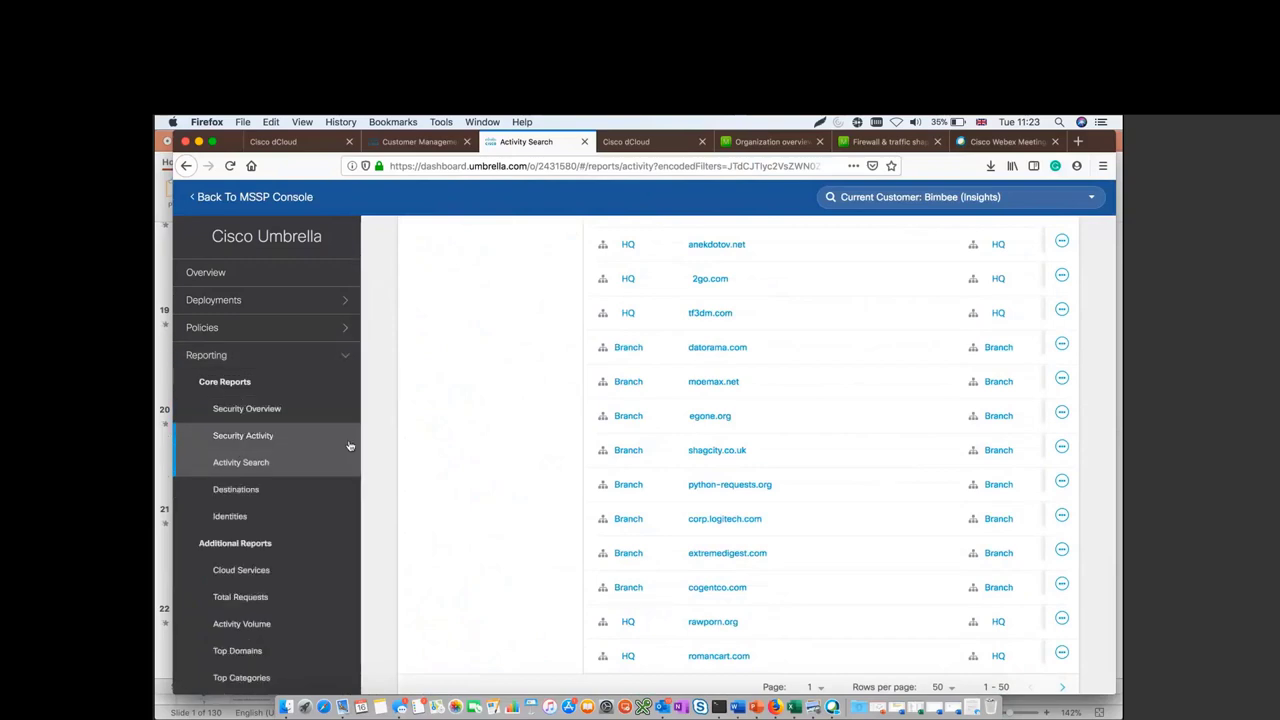
{"action": "right_click", "coordinate": [243, 680]}
{"action": "key", "text": "Escape"}
{"action": "left_click", "coordinate": [350, 596]}
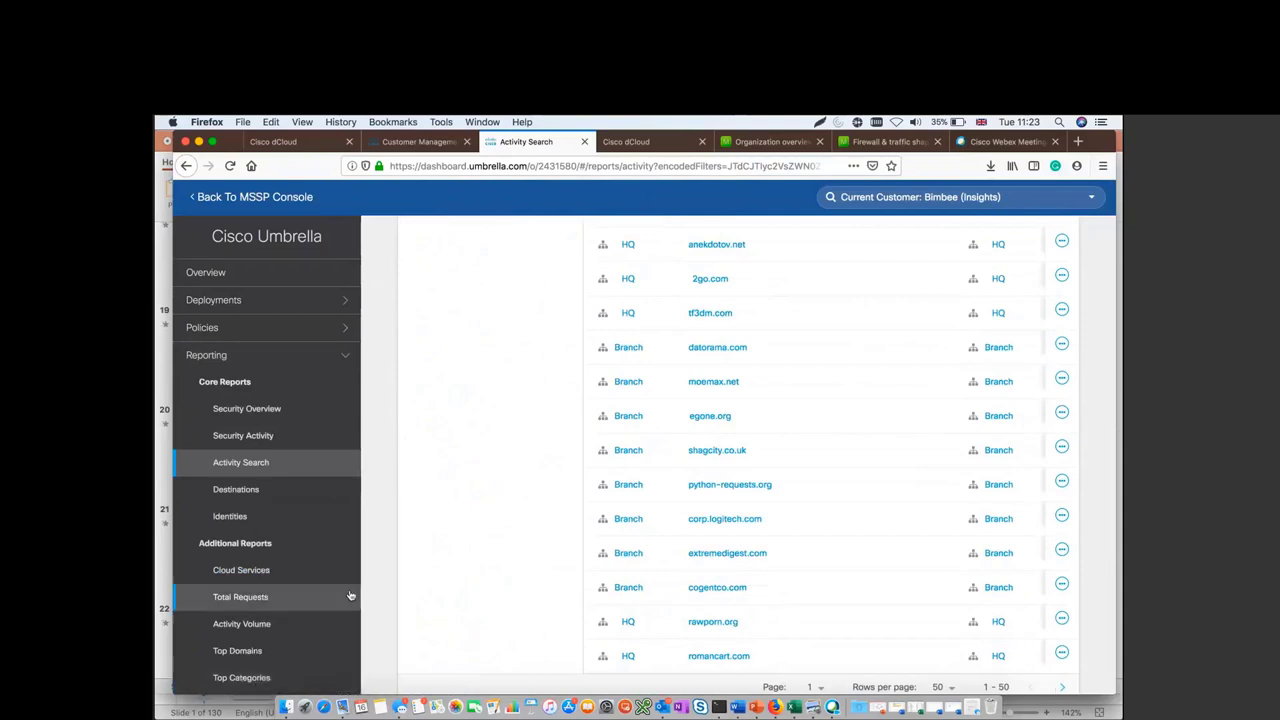
{"action": "left_click", "coordinate": [345, 684]}
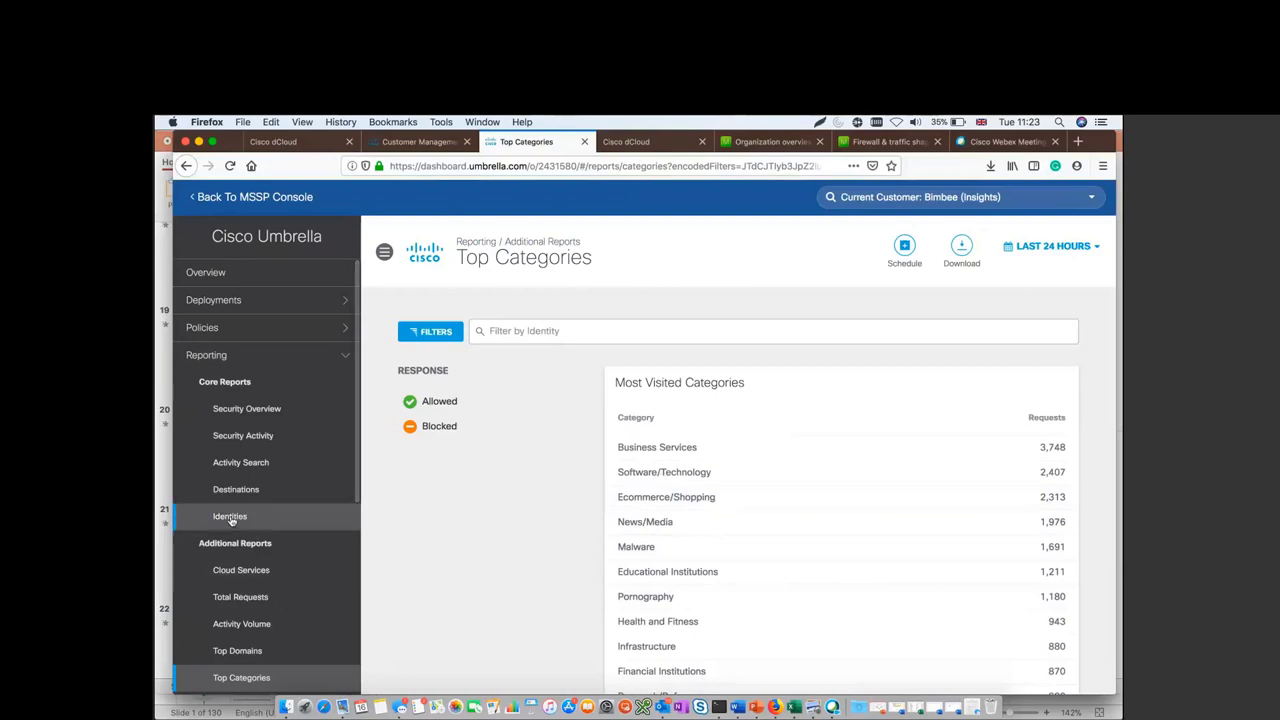
Look over the policy components and the remaining reports, and open the App Discovery report
{"action": "left_click", "coordinate": [345, 355]}
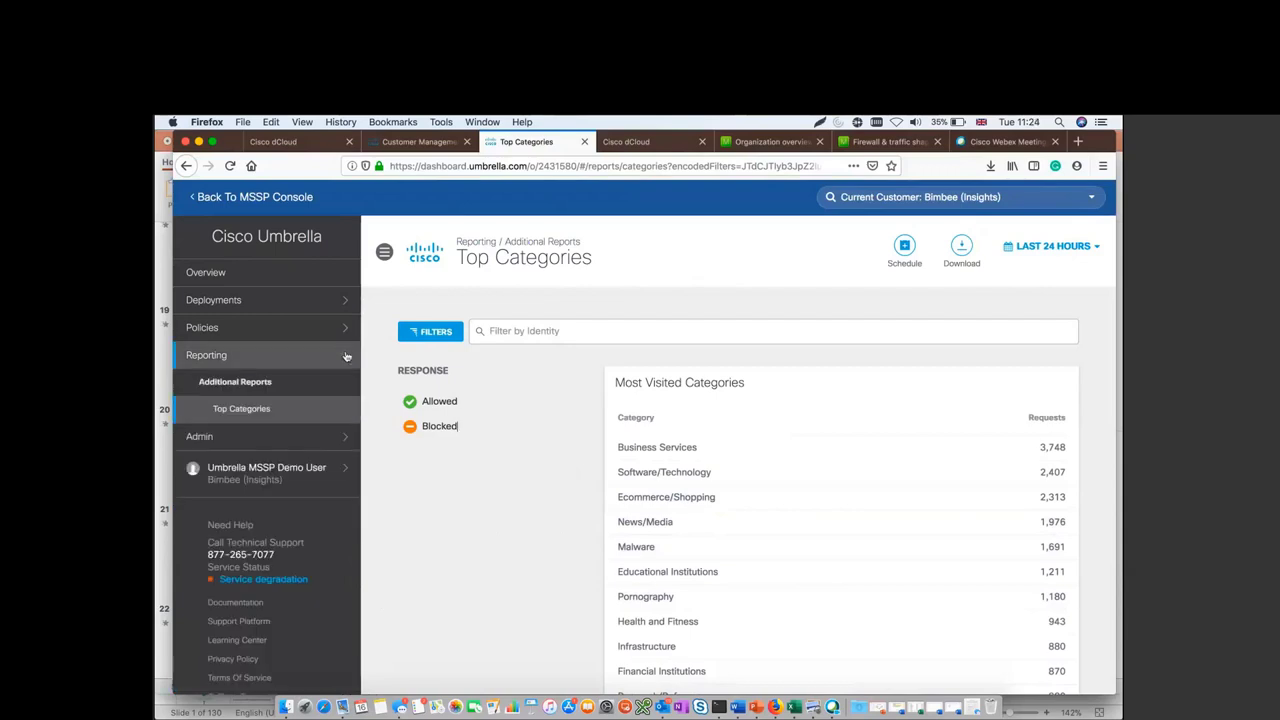
{"action": "left_click", "coordinate": [345, 327]}
{"action": "scroll", "coordinate": [346, 518], "scroll_direction": "down", "scroll_amount": 3}
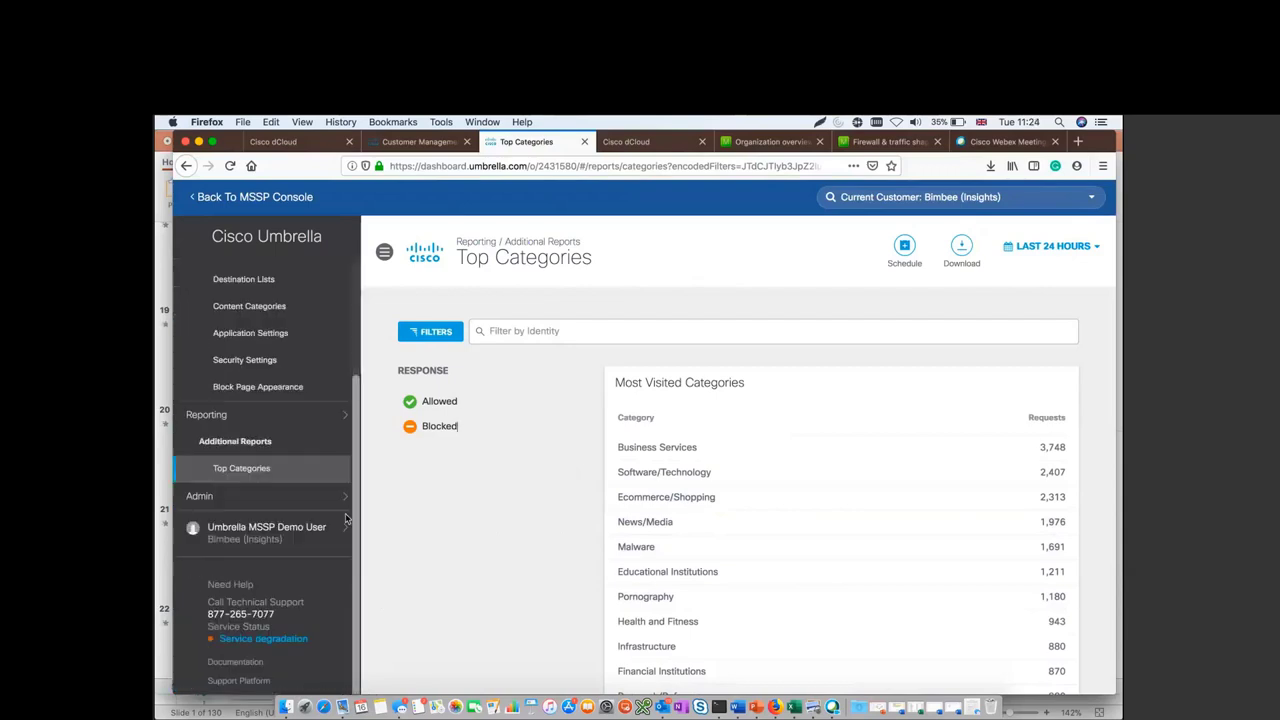
{"action": "scroll", "coordinate": [346, 518], "scroll_direction": "up", "scroll_amount": 2}
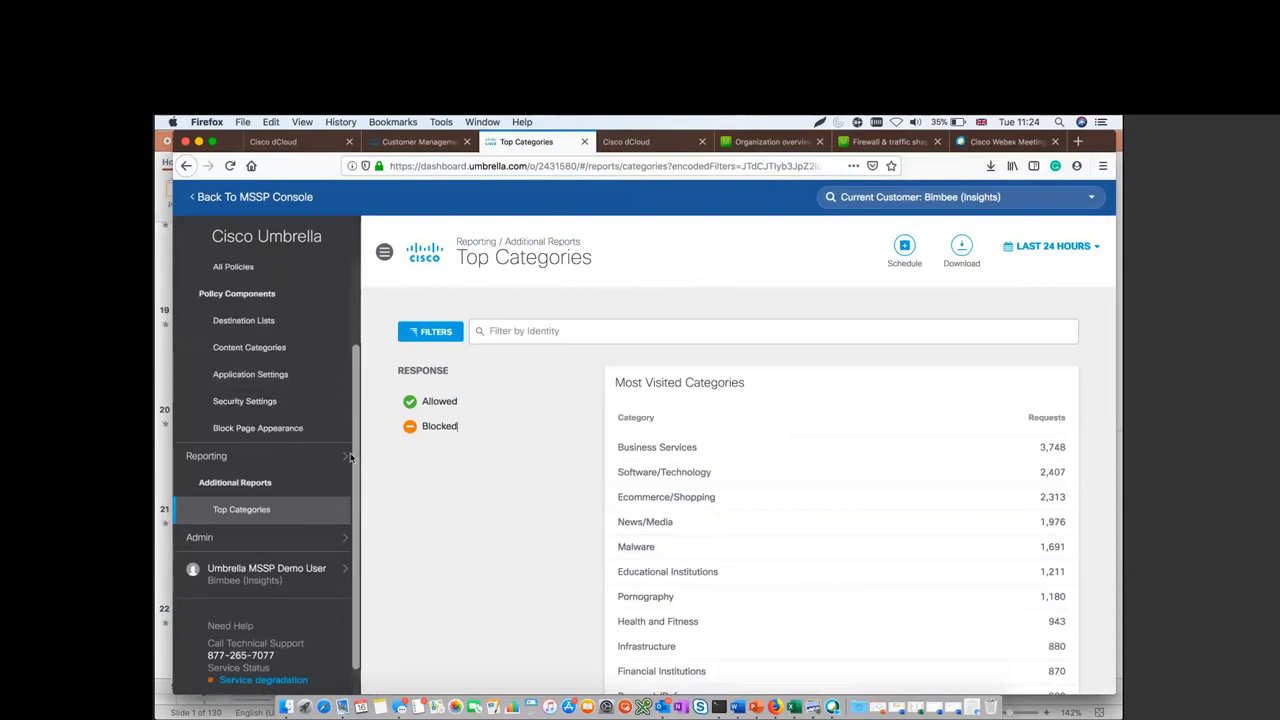
{"action": "left_click", "coordinate": [346, 456]}
{"action": "scroll", "coordinate": [355, 521], "scroll_direction": "down", "scroll_amount": 3}
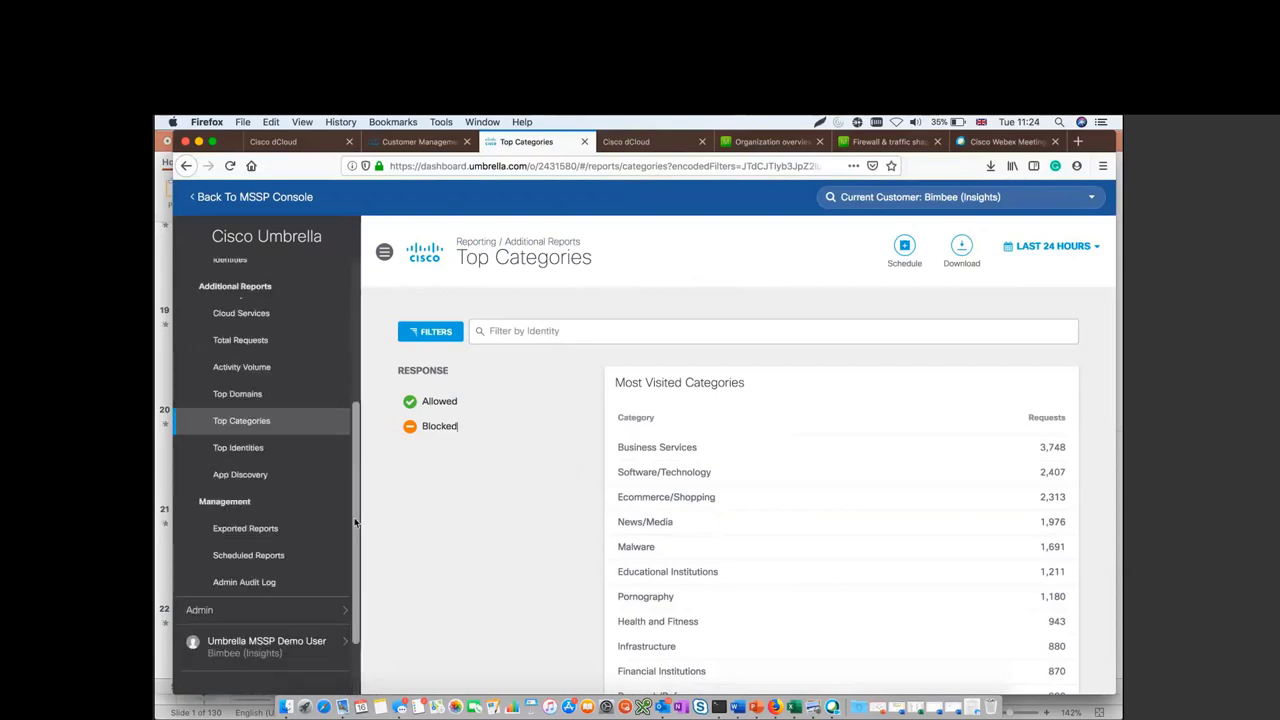
{"action": "left_click", "coordinate": [241, 475]}
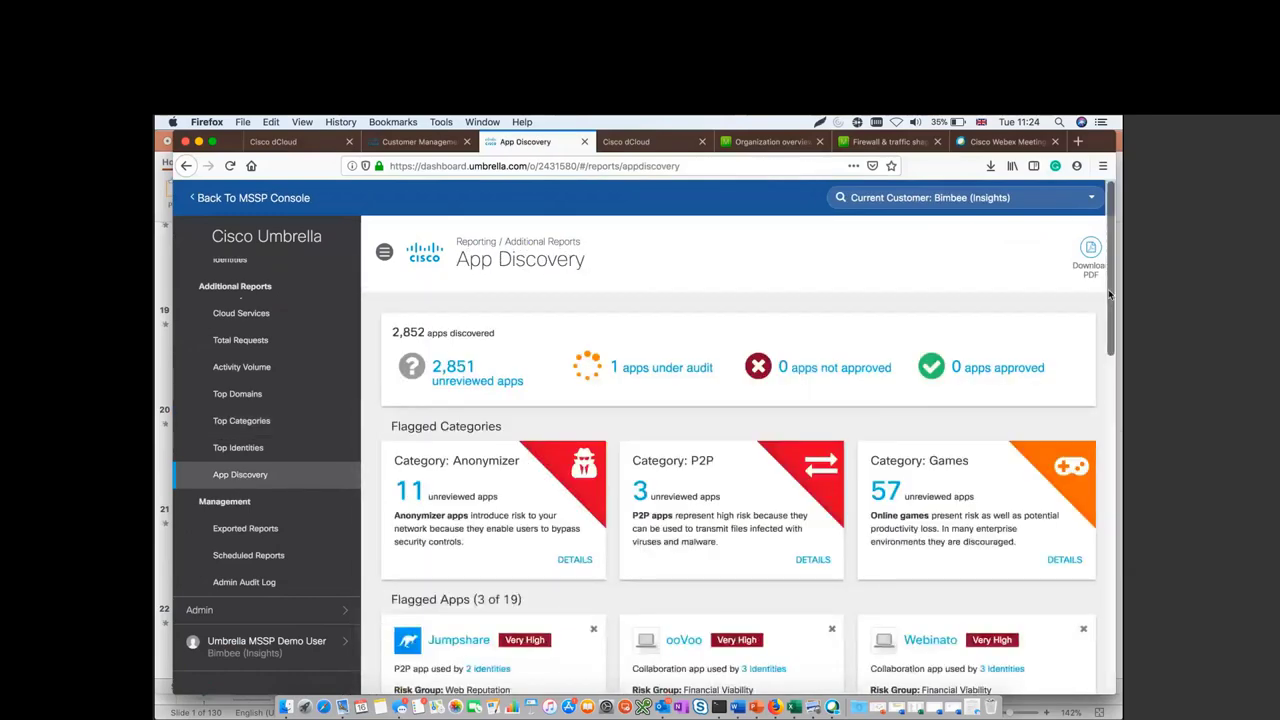
Examine the flagged categories, the flagged apps and the DNS requests by app risk in the App Discovery report
{"action": "mouse_move", "coordinate": [1108, 293]}
{"action": "left_mouse_down"}
{"action": "mouse_move", "coordinate": [1111, 481]}
{"action": "mouse_move", "coordinate": [1114, 302]}
{"action": "left_mouse_up"}
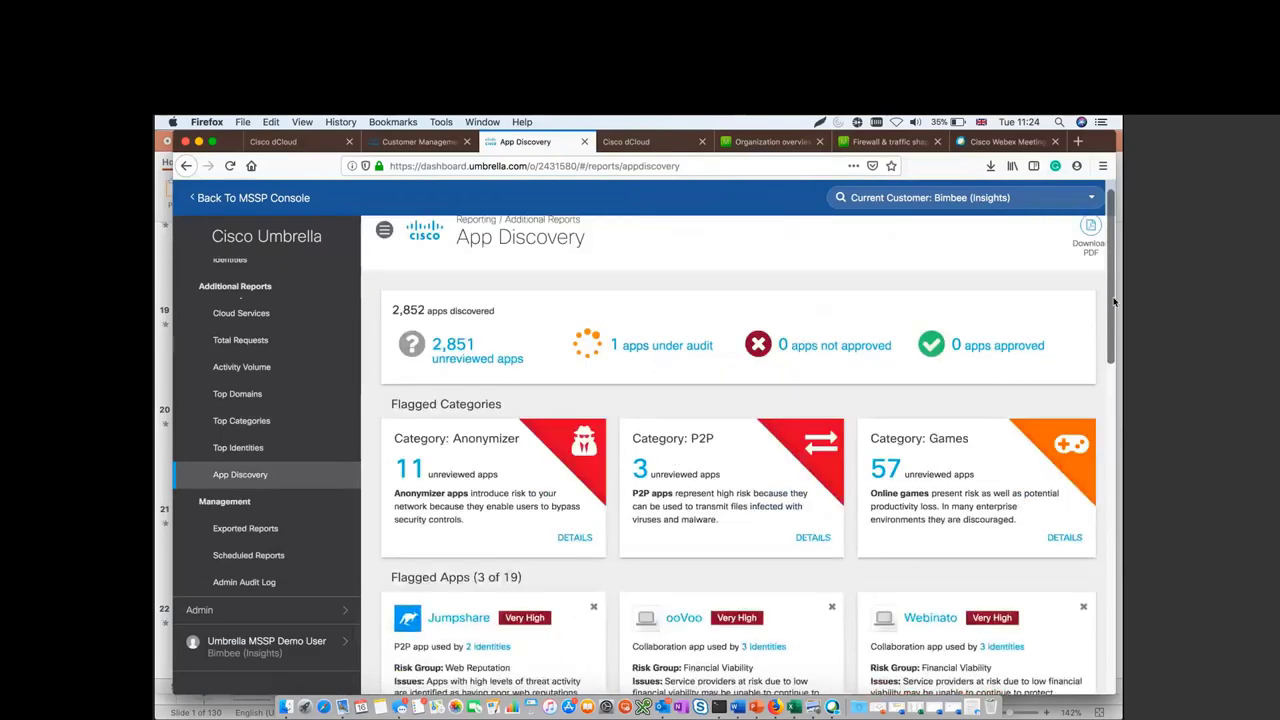
{"action": "scroll", "coordinate": [1110, 420], "scroll_direction": "down", "scroll_amount": 10}
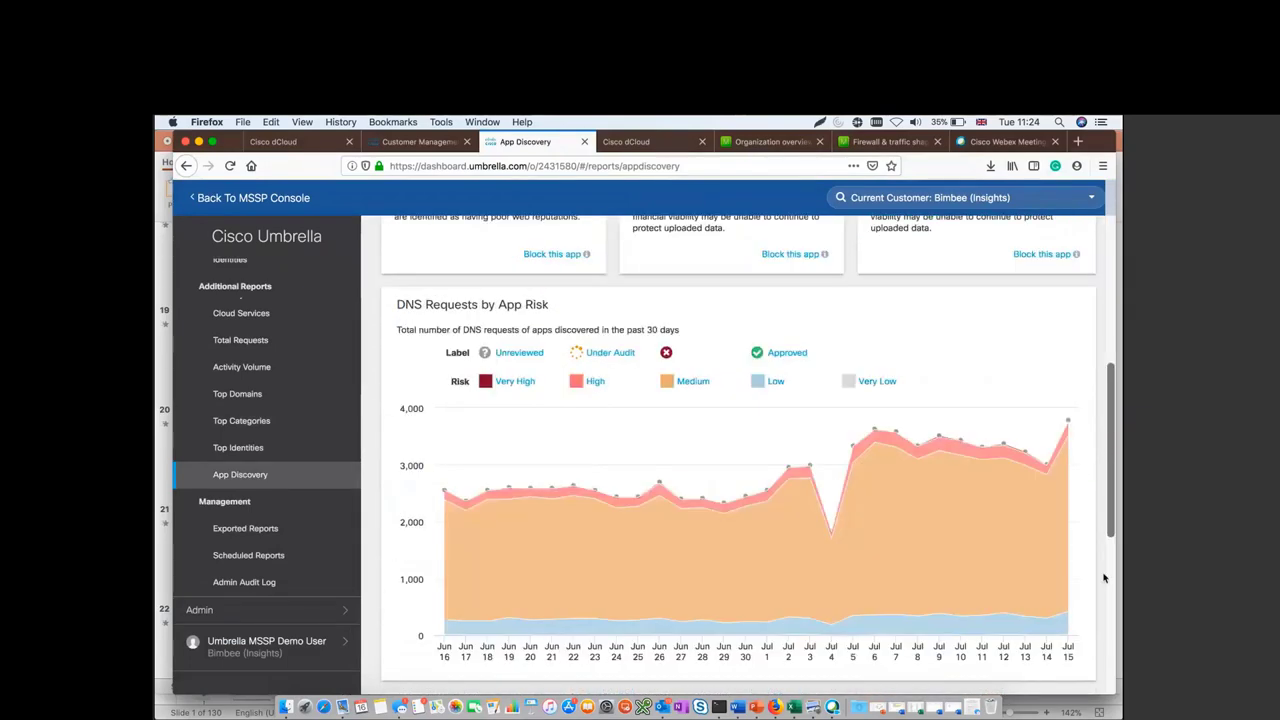
{"action": "scroll", "coordinate": [1104, 560], "scroll_direction": "down", "scroll_amount": 4}
{"action": "scroll", "coordinate": [1100, 500], "scroll_direction": "up", "scroll_amount": 7}
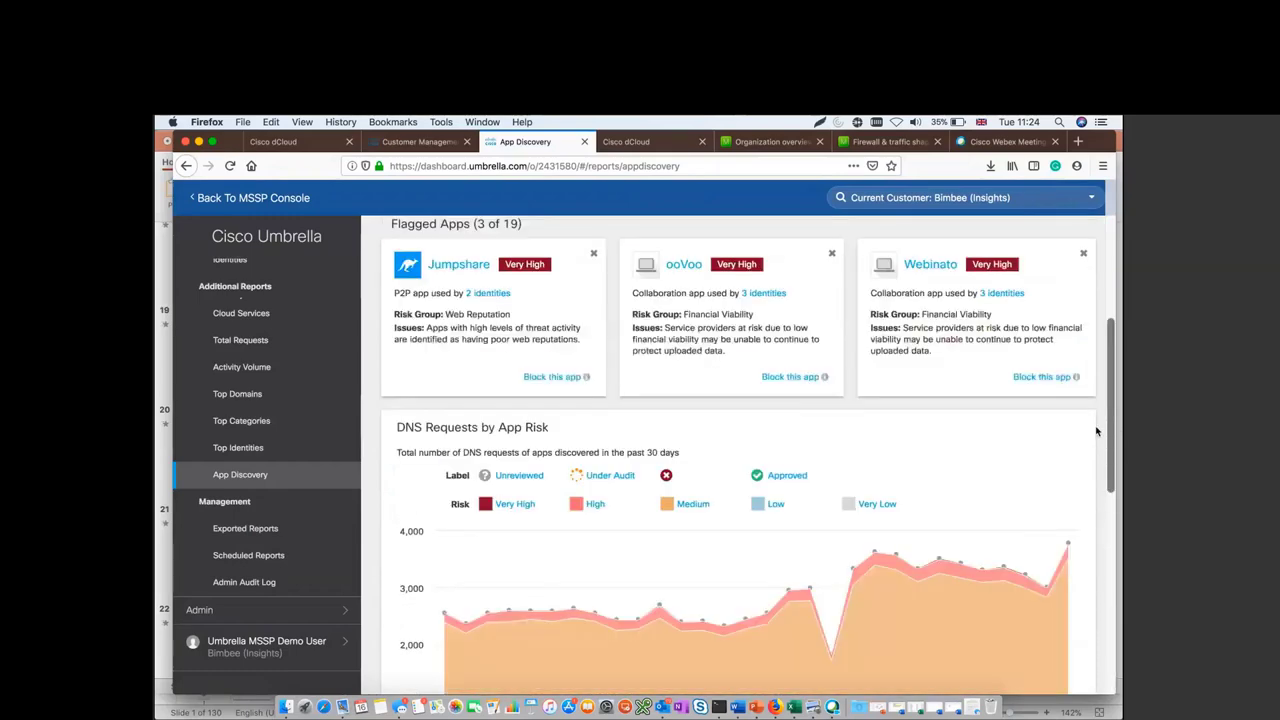
{"action": "scroll", "coordinate": [1090, 372], "scroll_direction": "down", "scroll_amount": 3}
{"action": "scroll", "coordinate": [1088, 366], "scroll_direction": "up", "scroll_amount": 3}
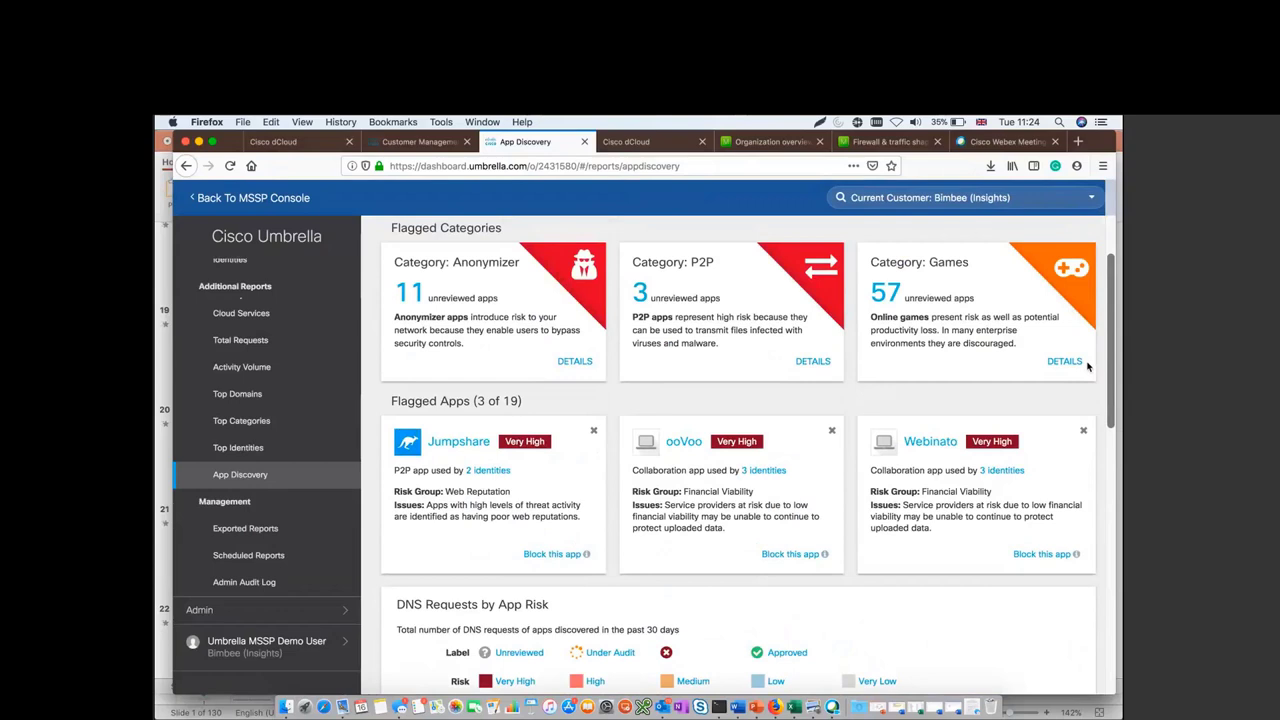
{"action": "scroll", "coordinate": [1088, 366], "scroll_direction": "down", "scroll_amount": 1}
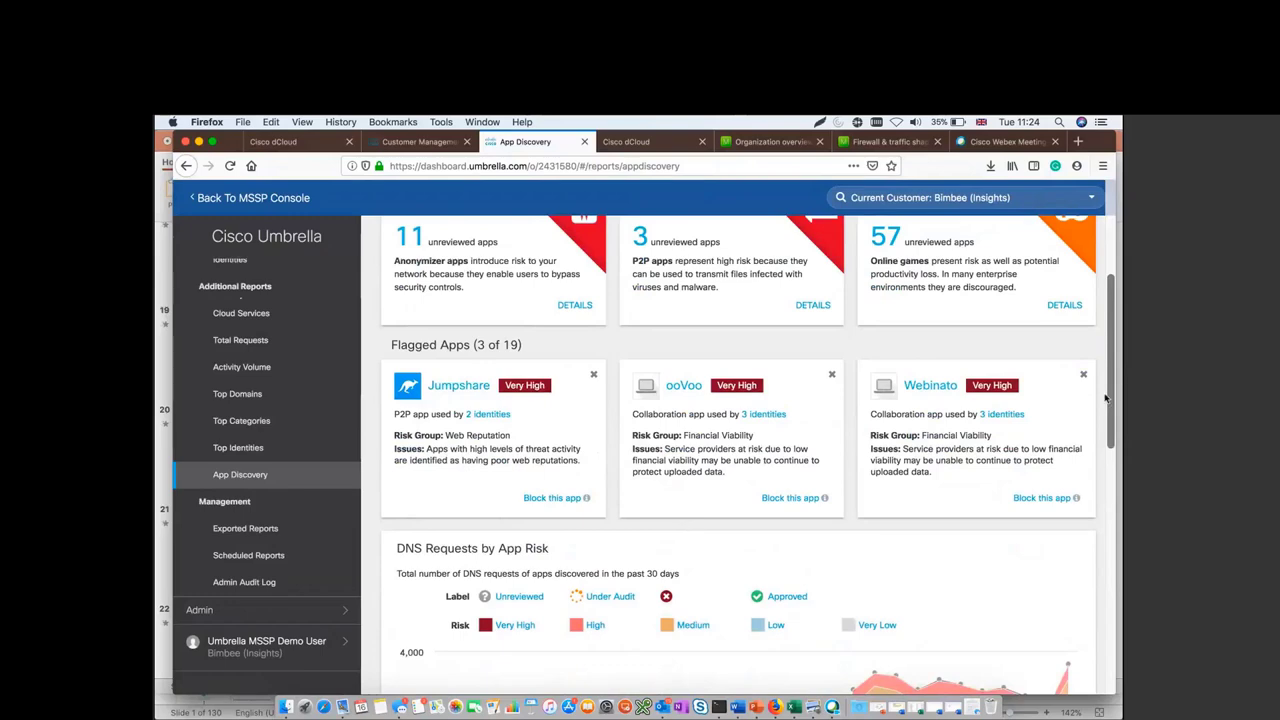
{"action": "left_click_drag", "start_coordinate": [1105, 398], "coordinate": [1107, 352]}
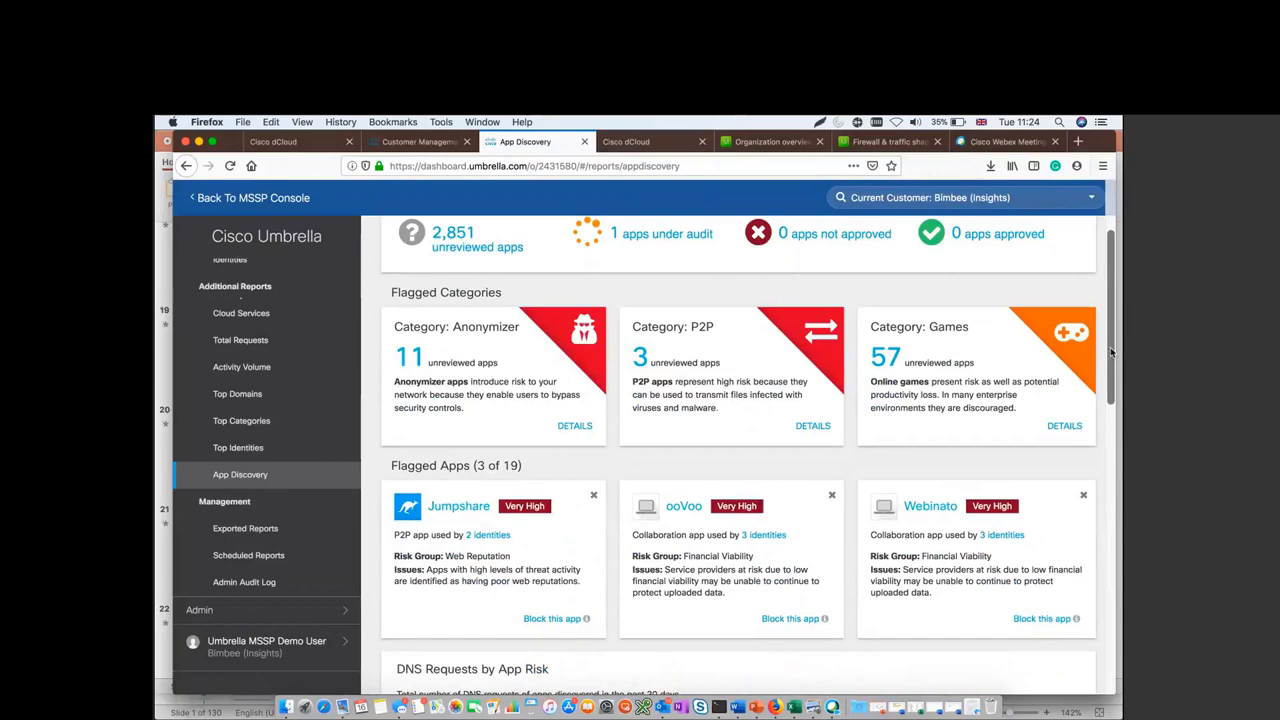
{"action": "left_click_drag", "start_coordinate": [1110, 352], "coordinate": [1108, 408]}
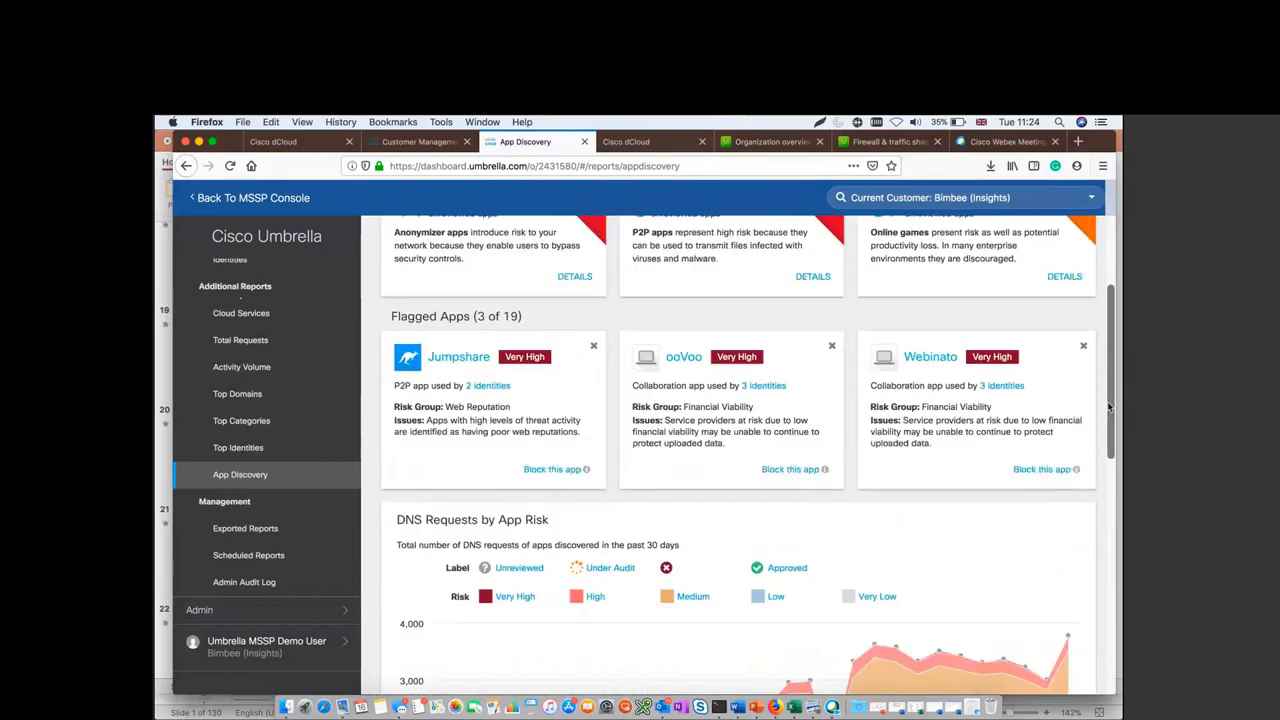
Go to the Admin Audit Log and reveal the list of Admin settings pages
{"action": "left_click", "coordinate": [258, 584]}
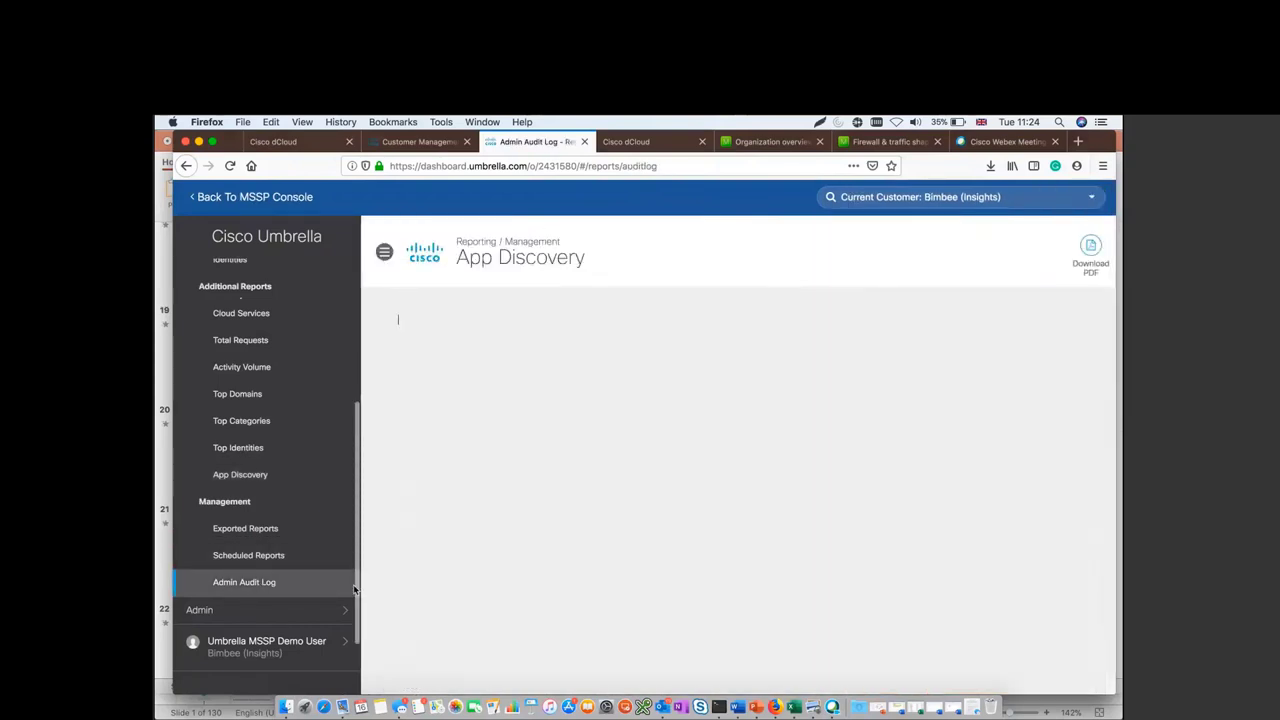
{"action": "scroll", "coordinate": [354, 590], "scroll_direction": "down", "scroll_amount": 2}
{"action": "left_click", "coordinate": [350, 545]}
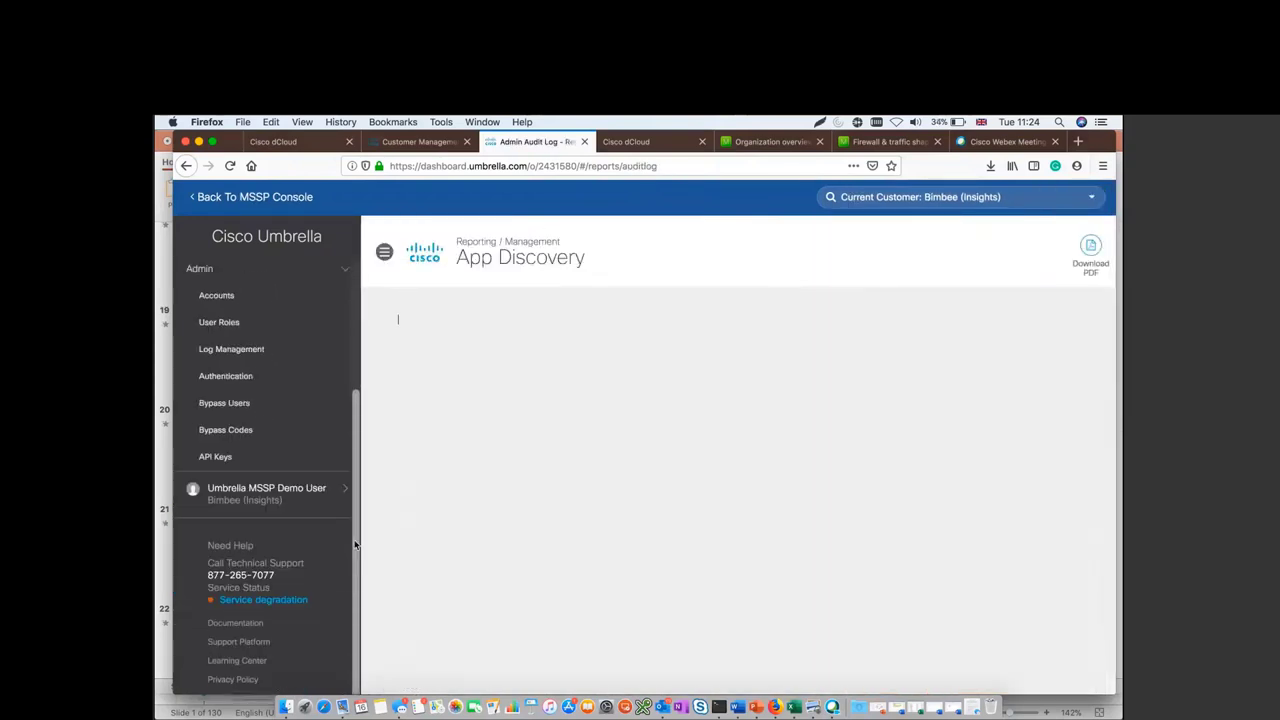
{"action": "left_click_drag", "start_coordinate": [362, 500], "coordinate": [357, 414]}
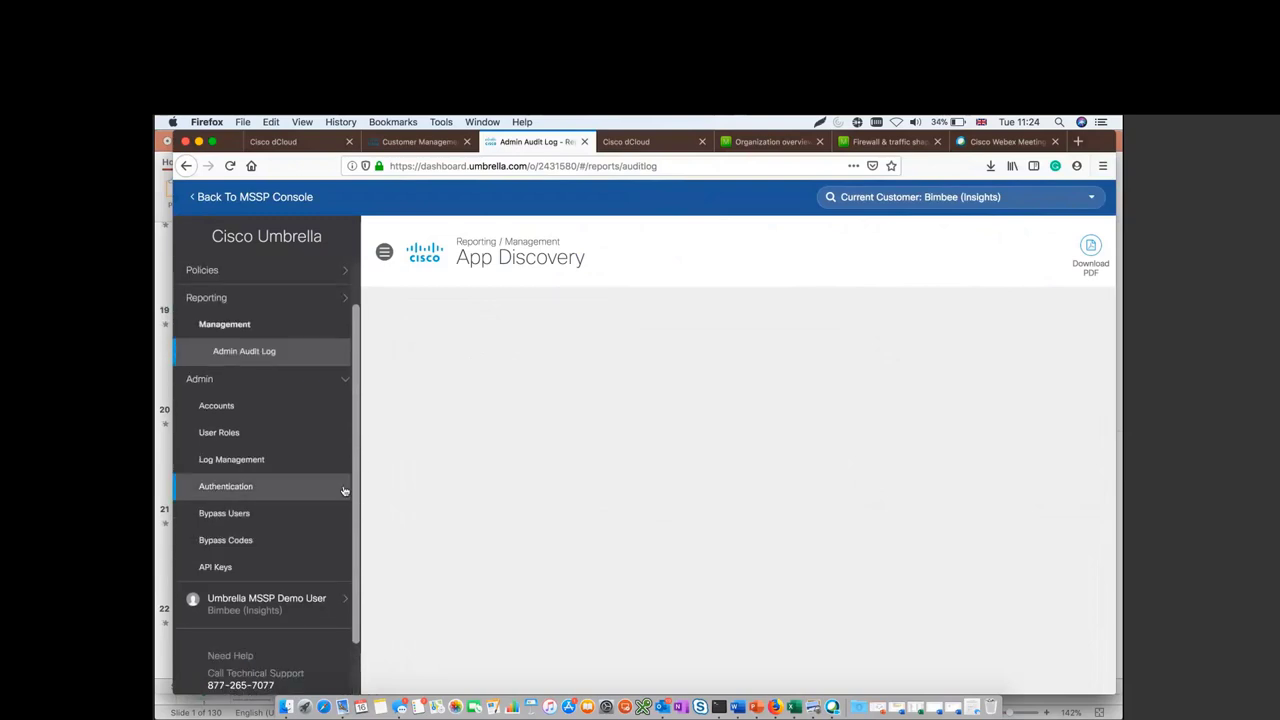
Open Log Management and review its data storage location and Amazon S3 sections
{"action": "left_click", "coordinate": [245, 458]}
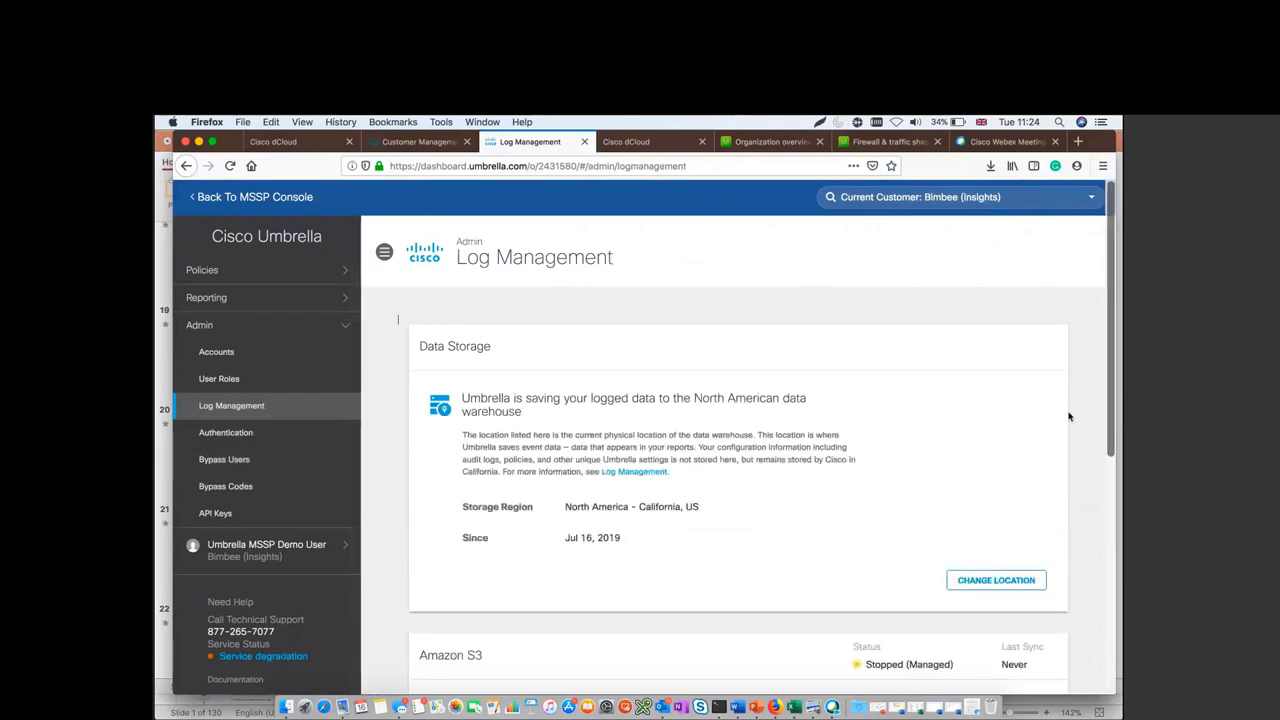
{"action": "scroll", "coordinate": [1108, 440], "scroll_direction": "down", "scroll_amount": 2}
{"action": "scroll", "coordinate": [1104, 415], "scroll_direction": "up", "scroll_amount": 2}
{"action": "left_click_drag", "start_coordinate": [1103, 411], "coordinate": [1094, 587]}
{"action": "scroll", "coordinate": [1094, 586], "scroll_direction": "up", "scroll_amount": 5}
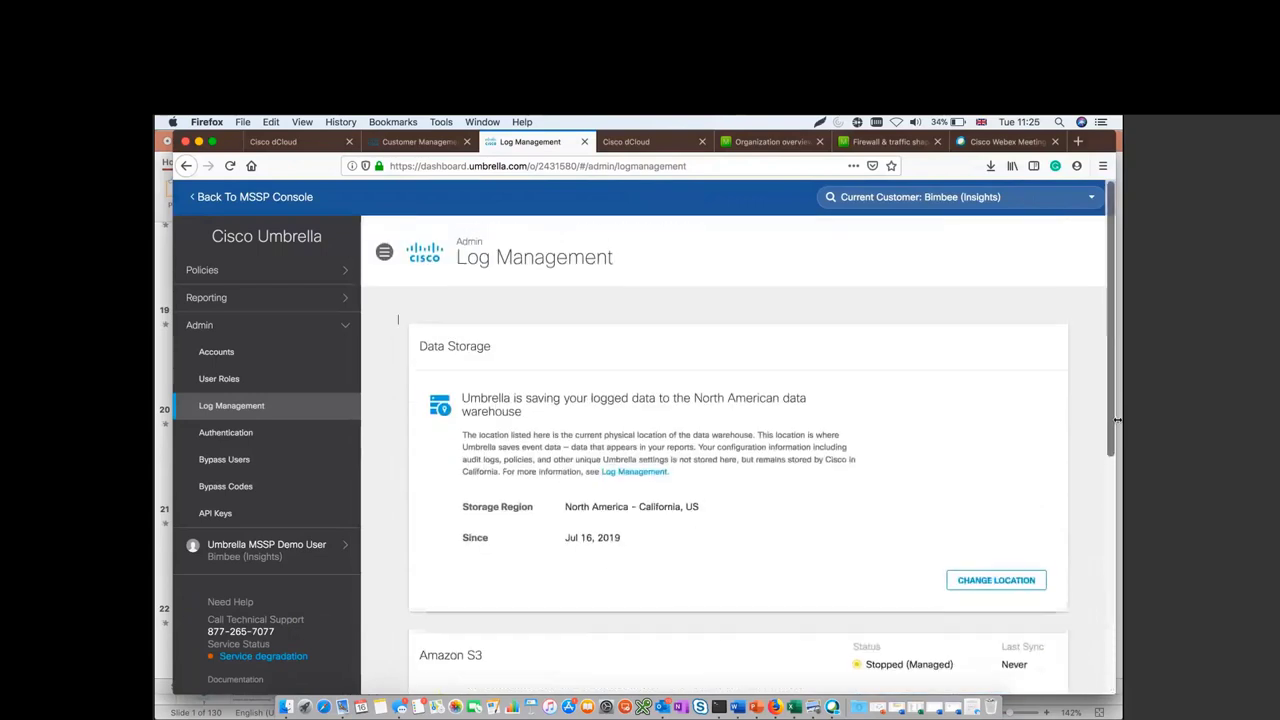
View the available data warehouse locations for log storage and leave the selection without changing it
{"action": "scroll", "coordinate": [986, 547], "scroll_direction": "down", "scroll_amount": 1}
{"action": "left_click", "coordinate": [986, 539]}
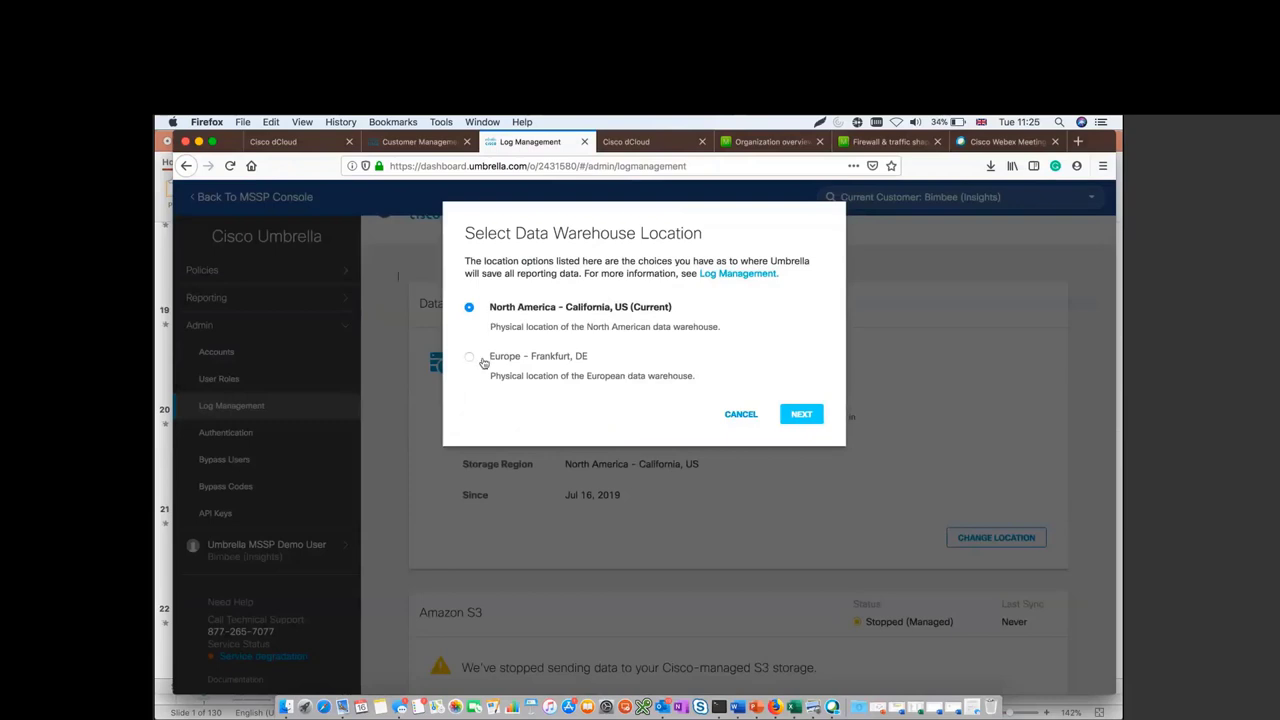
{"action": "left_click", "coordinate": [741, 415]}
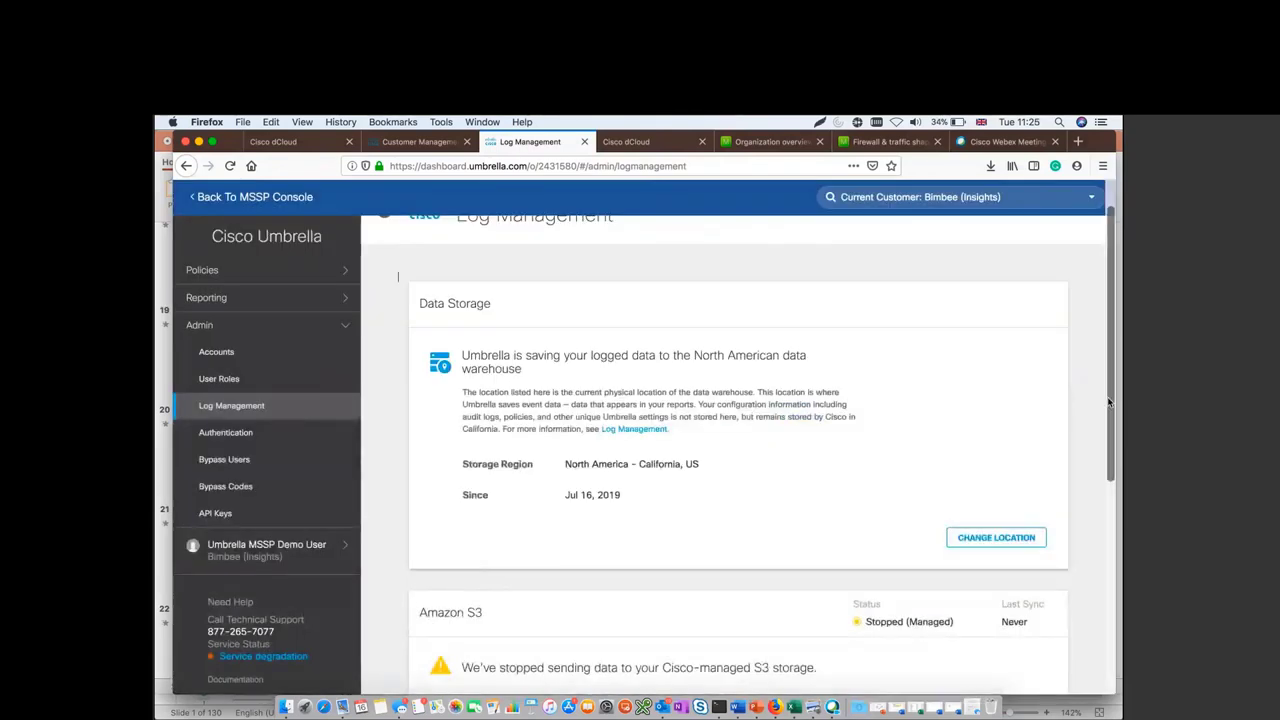
Examine the Amazon S3 section of Log Management, including storage region, retention duration, data path, key regeneration and logging options
{"action": "left_click_drag", "start_coordinate": [1108, 401], "coordinate": [1114, 496]}
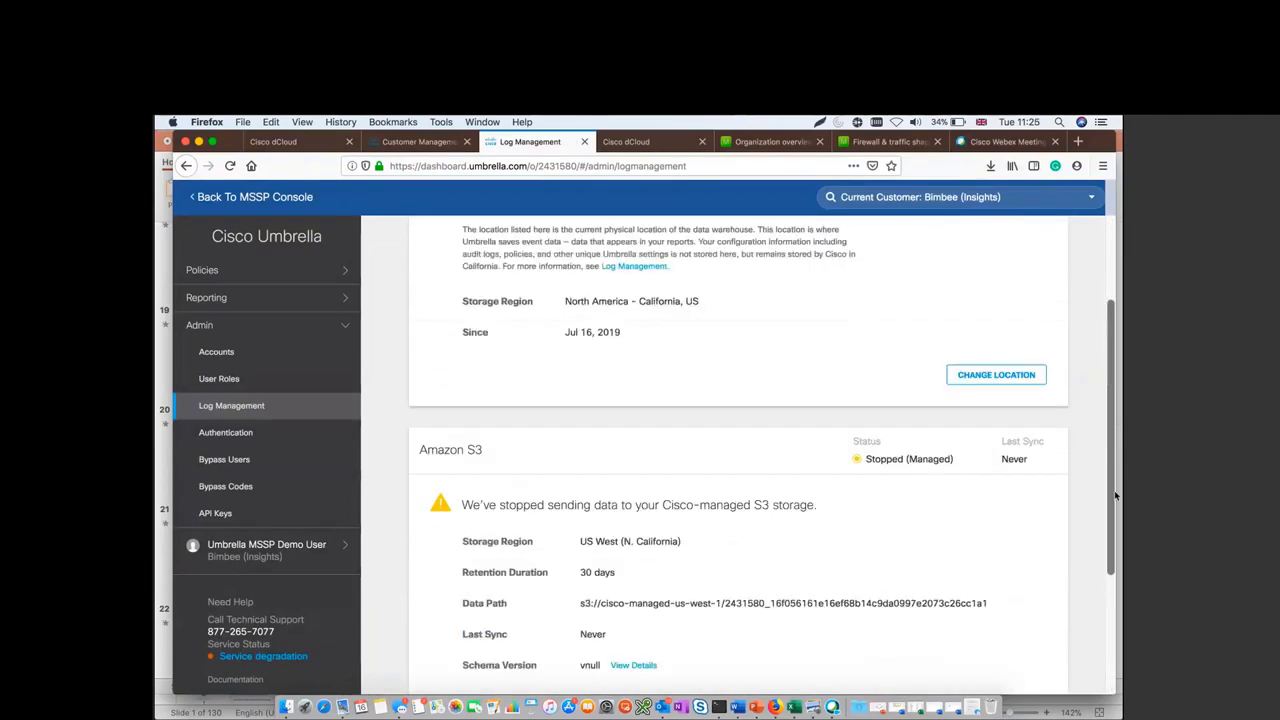
{"action": "scroll", "coordinate": [1102, 500], "scroll_direction": "down", "scroll_amount": 1}
{"action": "left_click_drag", "start_coordinate": [1108, 500], "coordinate": [1098, 605]}
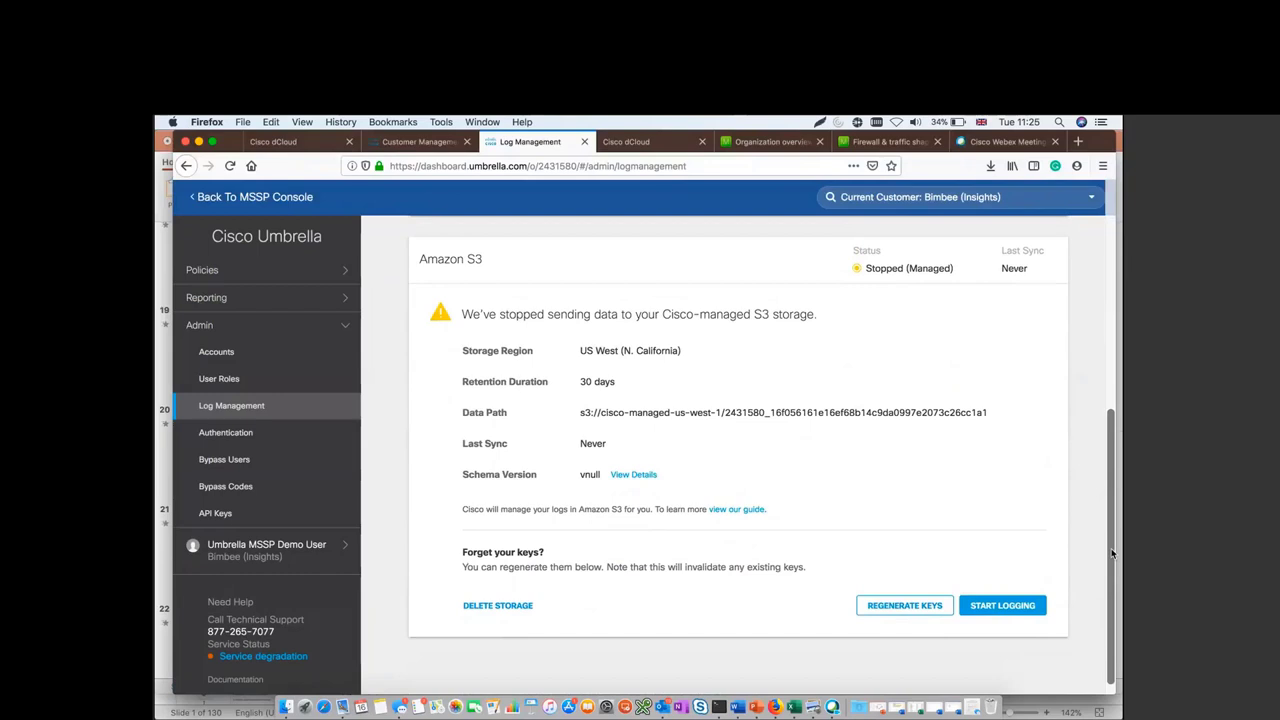
{"action": "left_click_drag", "start_coordinate": [1112, 553], "coordinate": [1118, 533]}
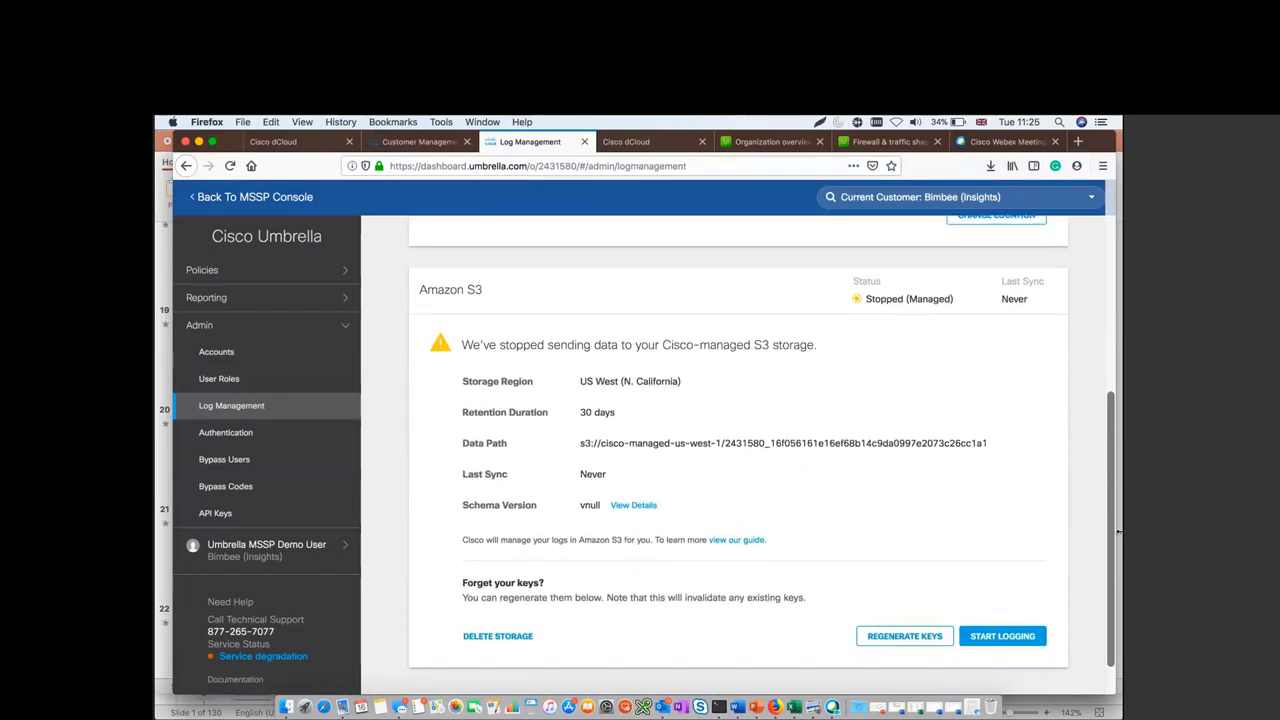
{"action": "scroll", "coordinate": [1105, 534], "scroll_direction": "down", "scroll_amount": 1}
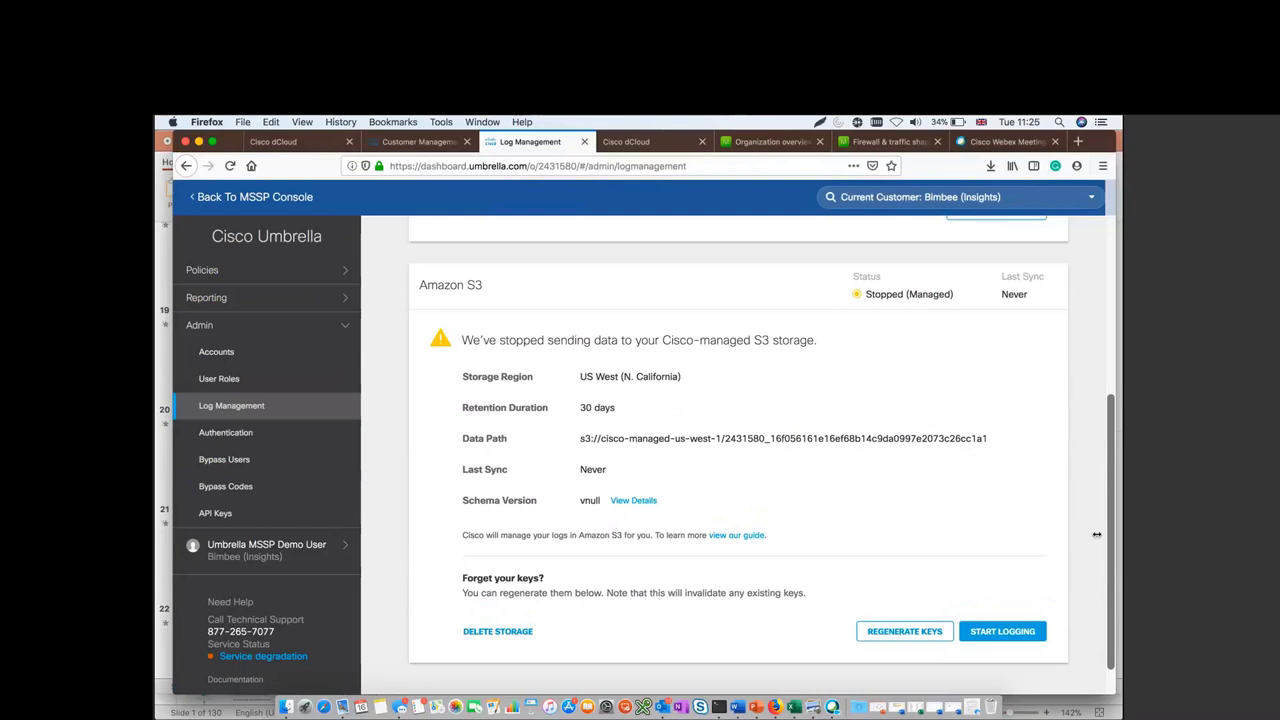
{"action": "scroll", "coordinate": [1097, 535], "scroll_direction": "up", "scroll_amount": 1}
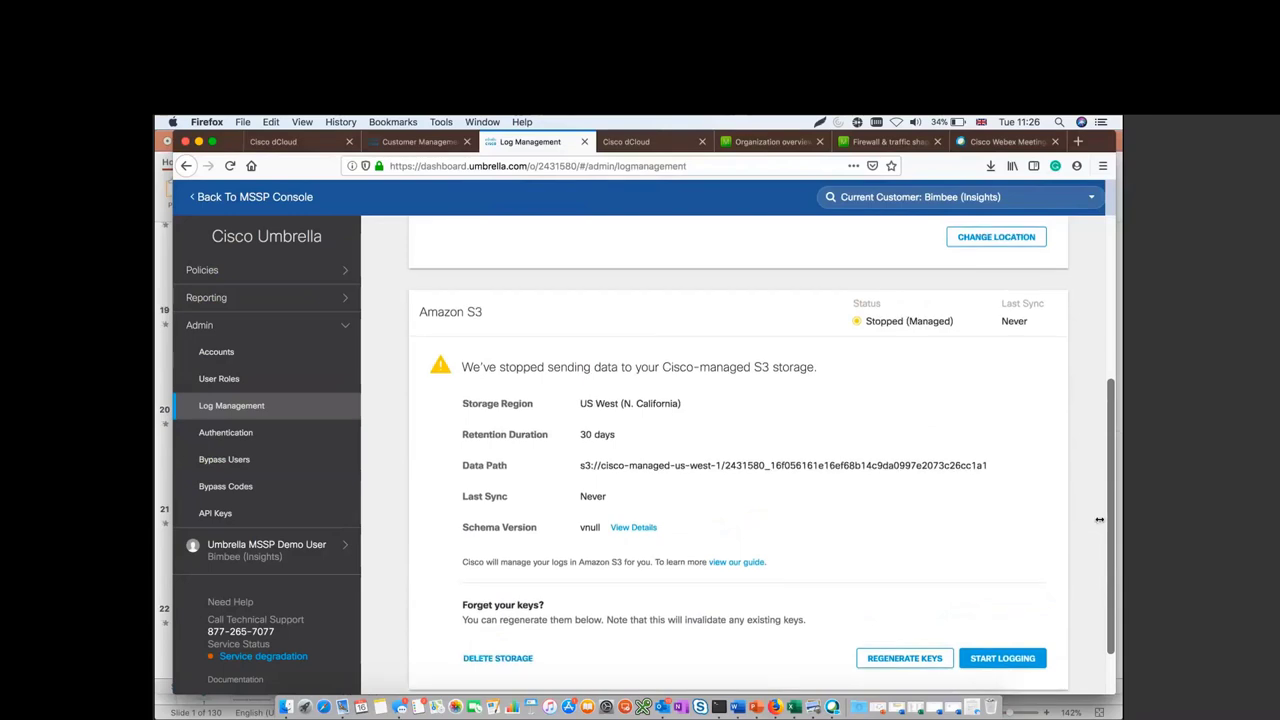
{"action": "scroll", "coordinate": [1099, 519], "scroll_direction": "up", "scroll_amount": 1}
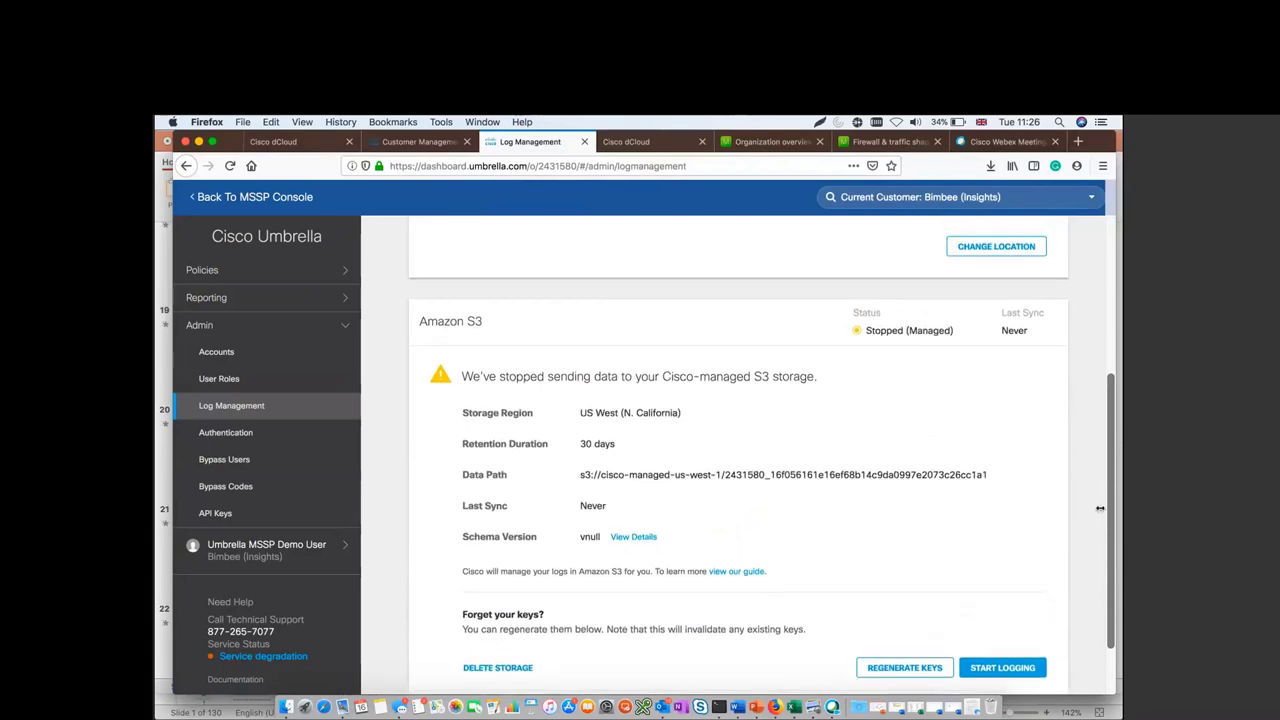
{"action": "scroll", "coordinate": [1099, 508], "scroll_direction": "up", "scroll_amount": 5}
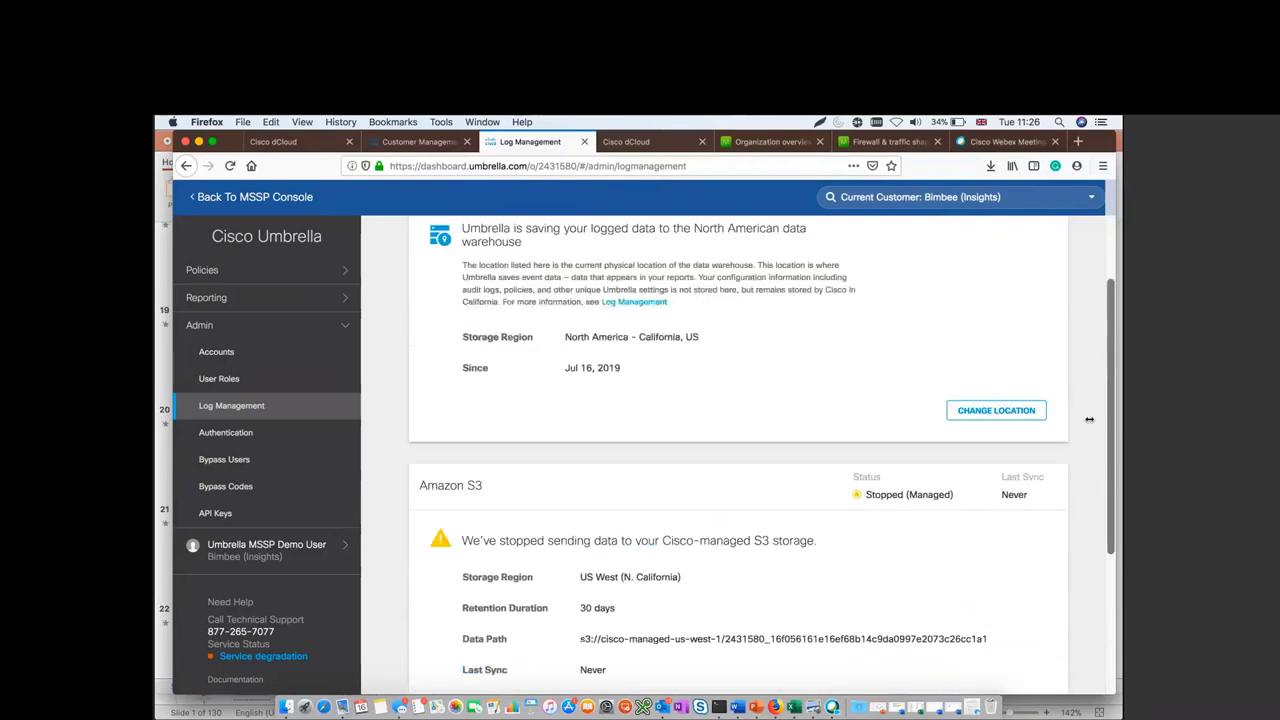
Go to the API Keys admin page and look over the Umbrella API documentation overview linked from it
{"action": "left_click", "coordinate": [217, 514]}
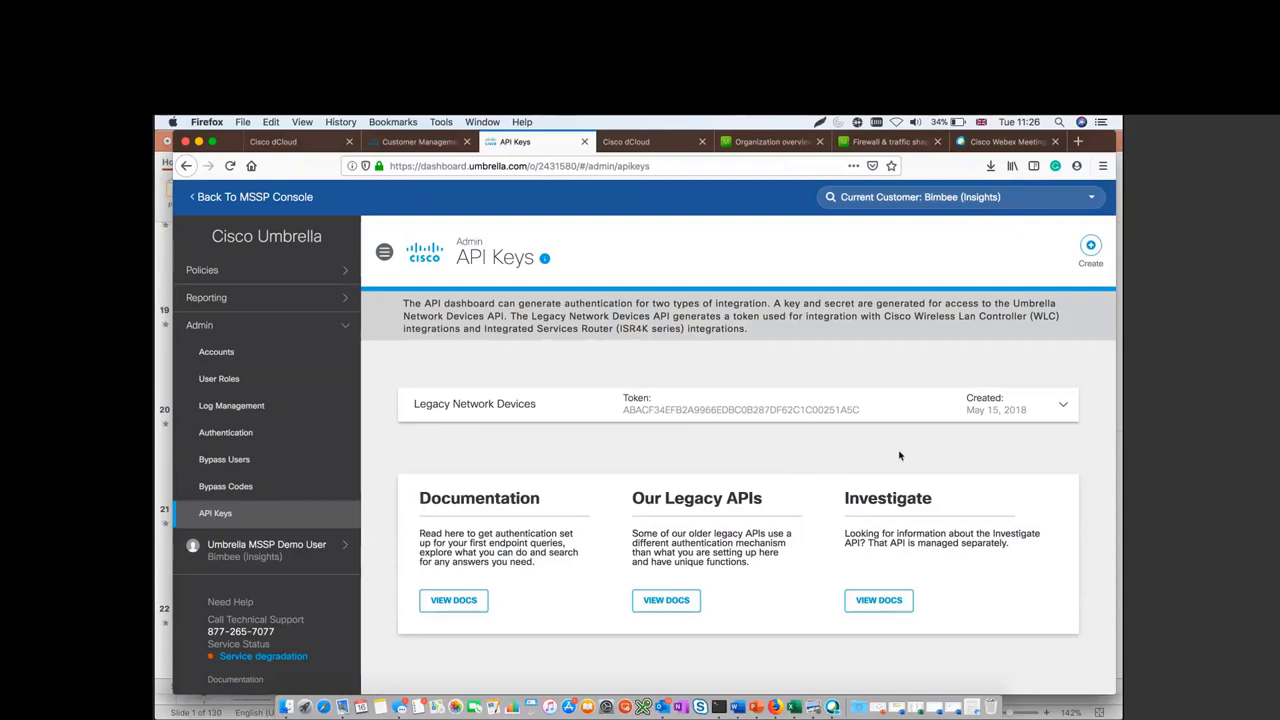
{"action": "left_click", "coordinate": [453, 600]}
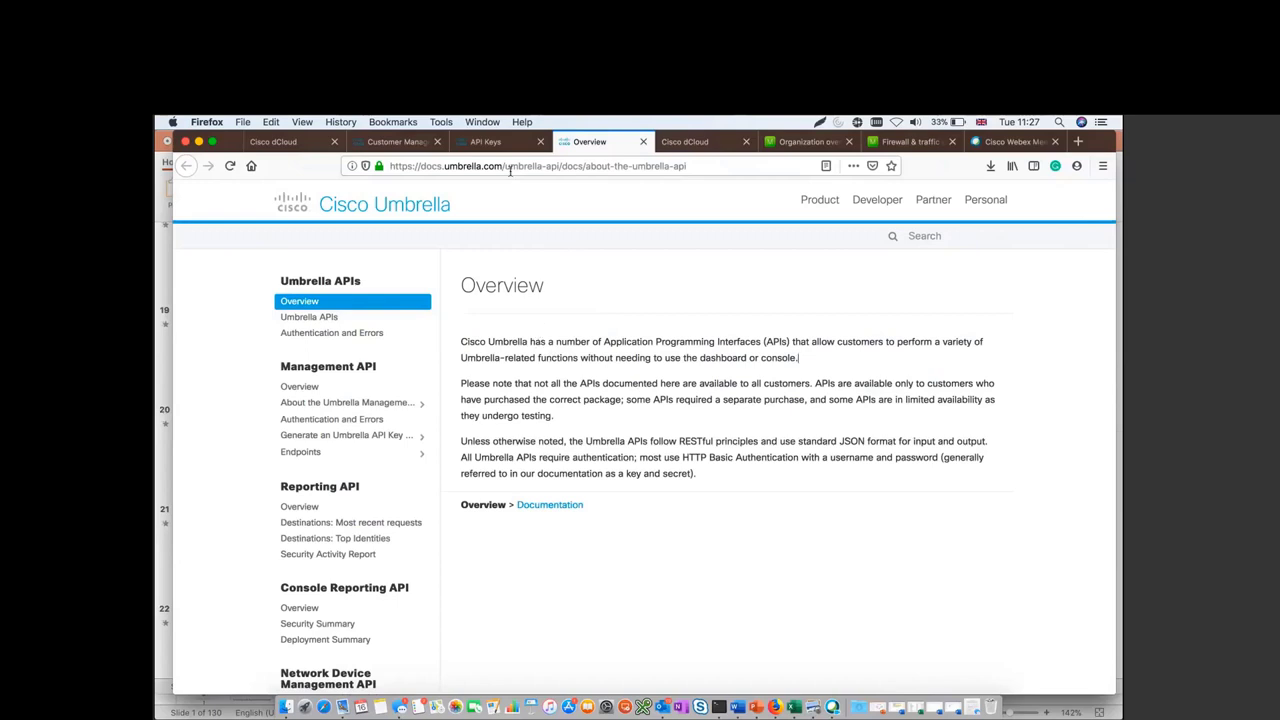
{"action": "left_click", "coordinate": [487, 142]}
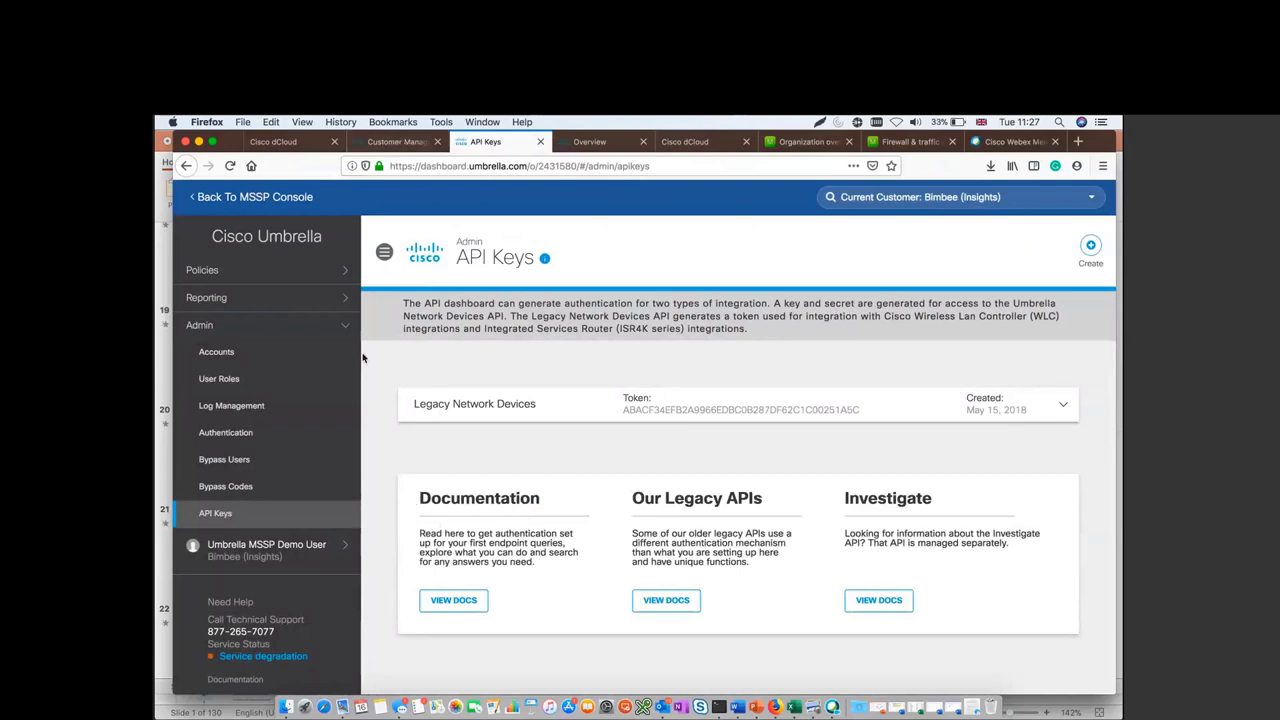
{"action": "left_click", "coordinate": [597, 142]}
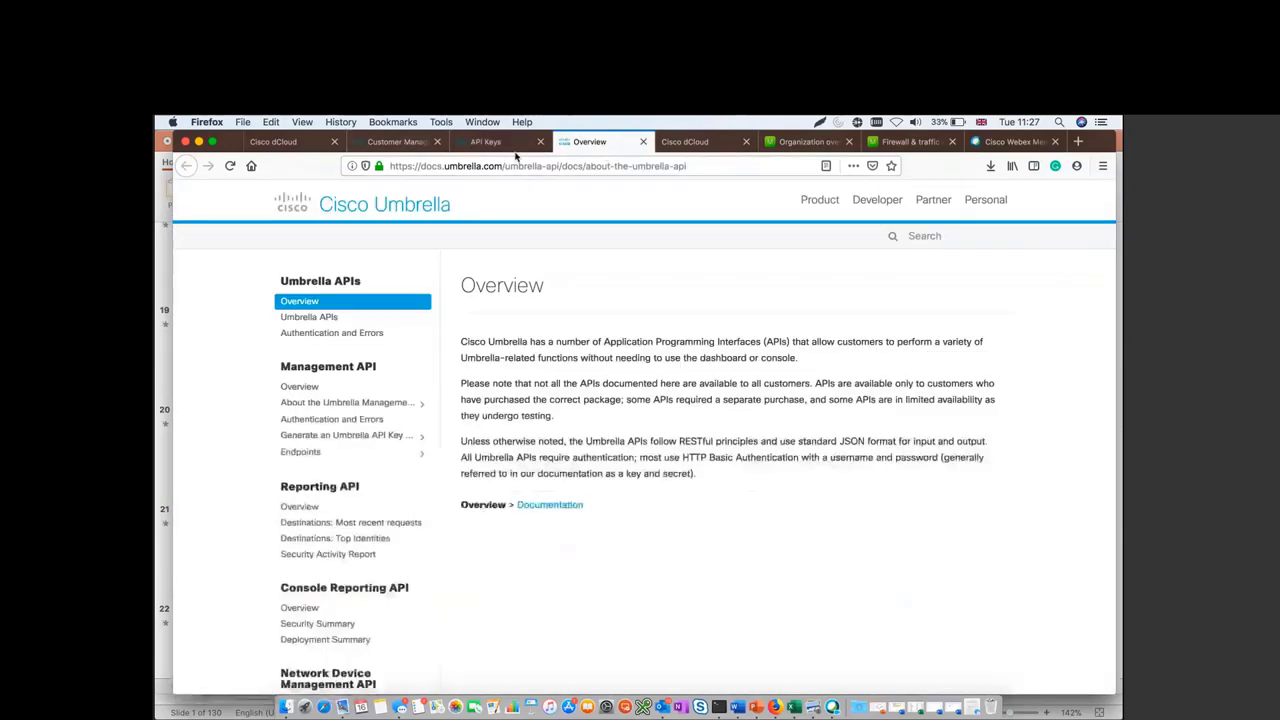
Switch to the Meraki dashboard and go to the wireless Firewall & traffic shaping page for Network and App Assurance Branch 1
{"action": "left_click", "coordinate": [672, 148]}
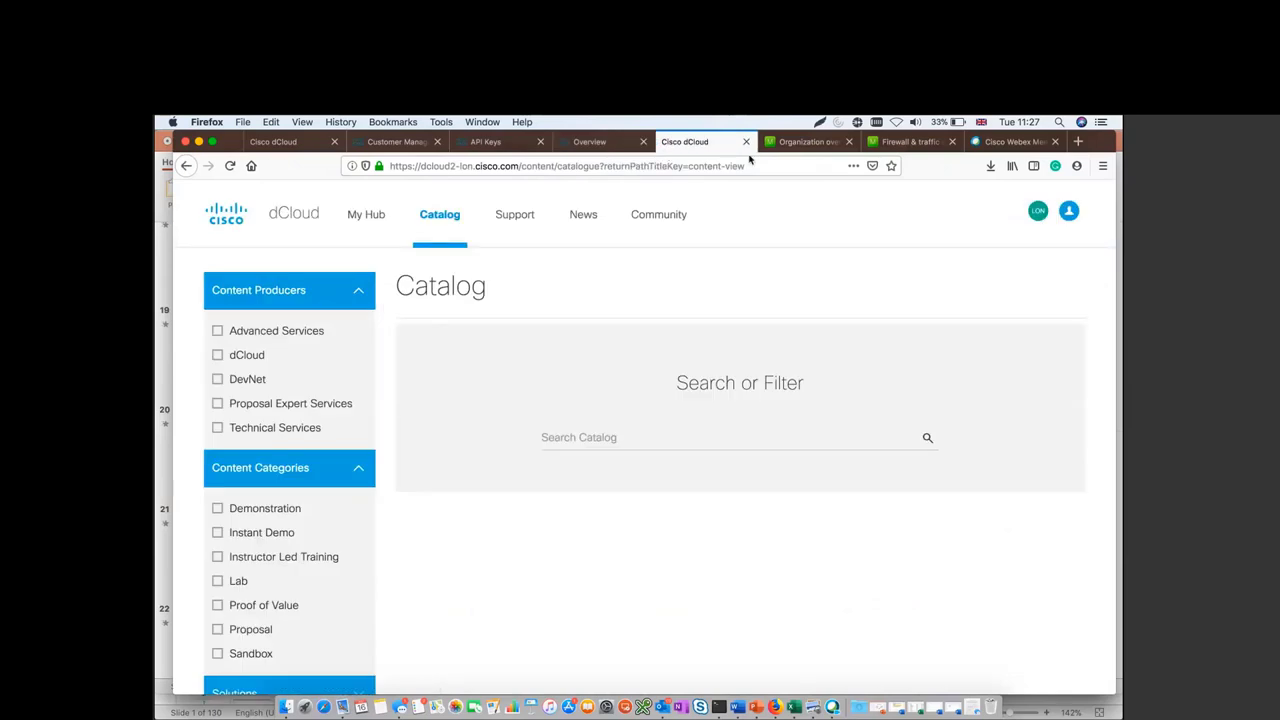
{"action": "left_click", "coordinate": [795, 142]}
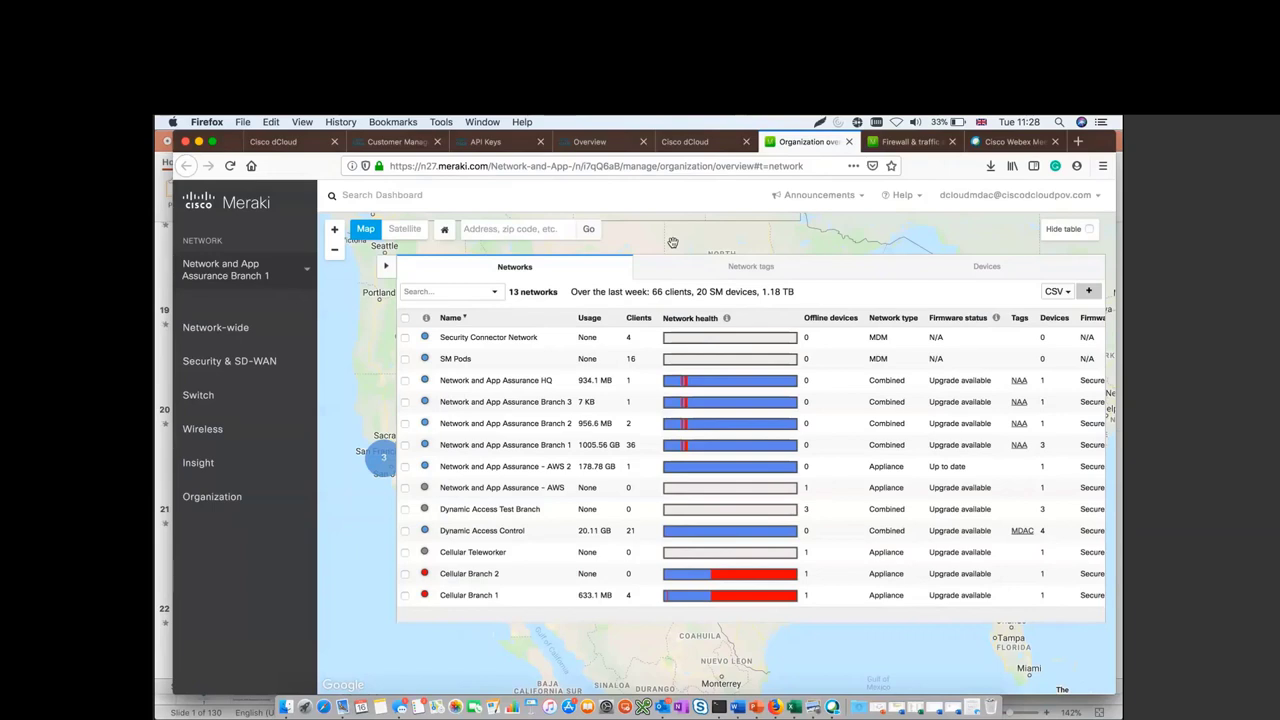
{"action": "mouse_move", "coordinate": [200, 397]}
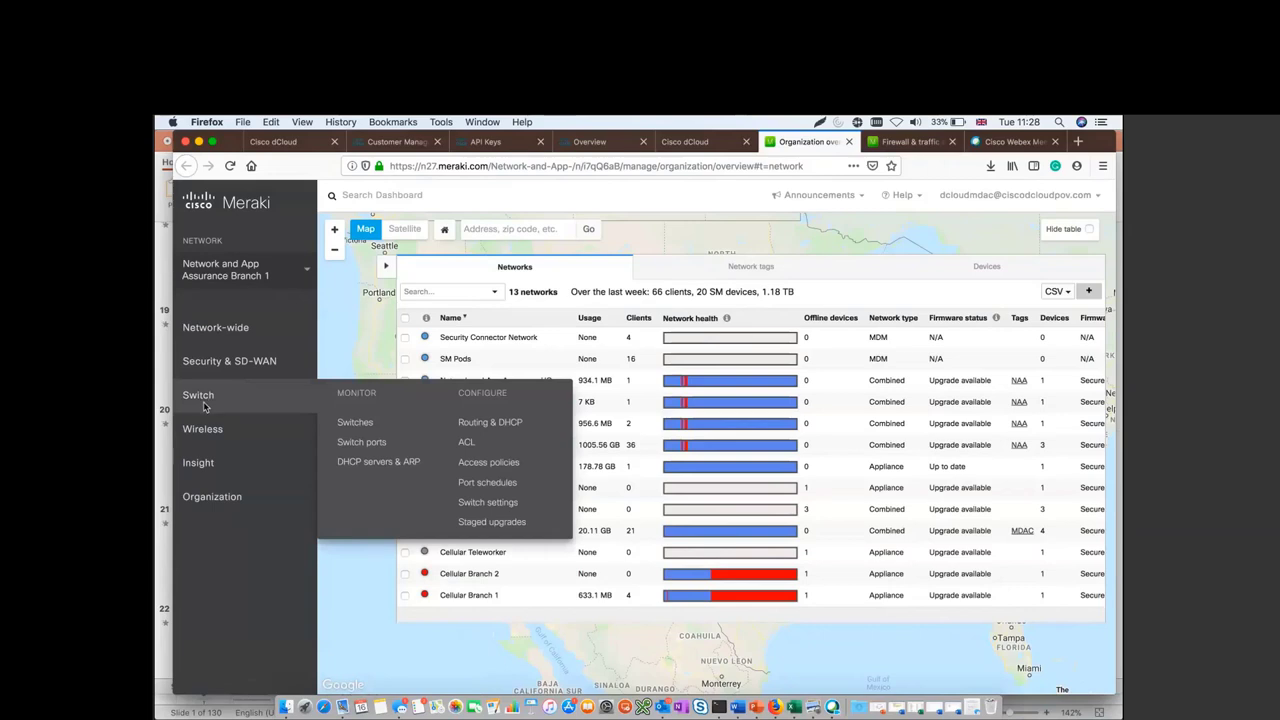
{"action": "mouse_move", "coordinate": [206, 434]}
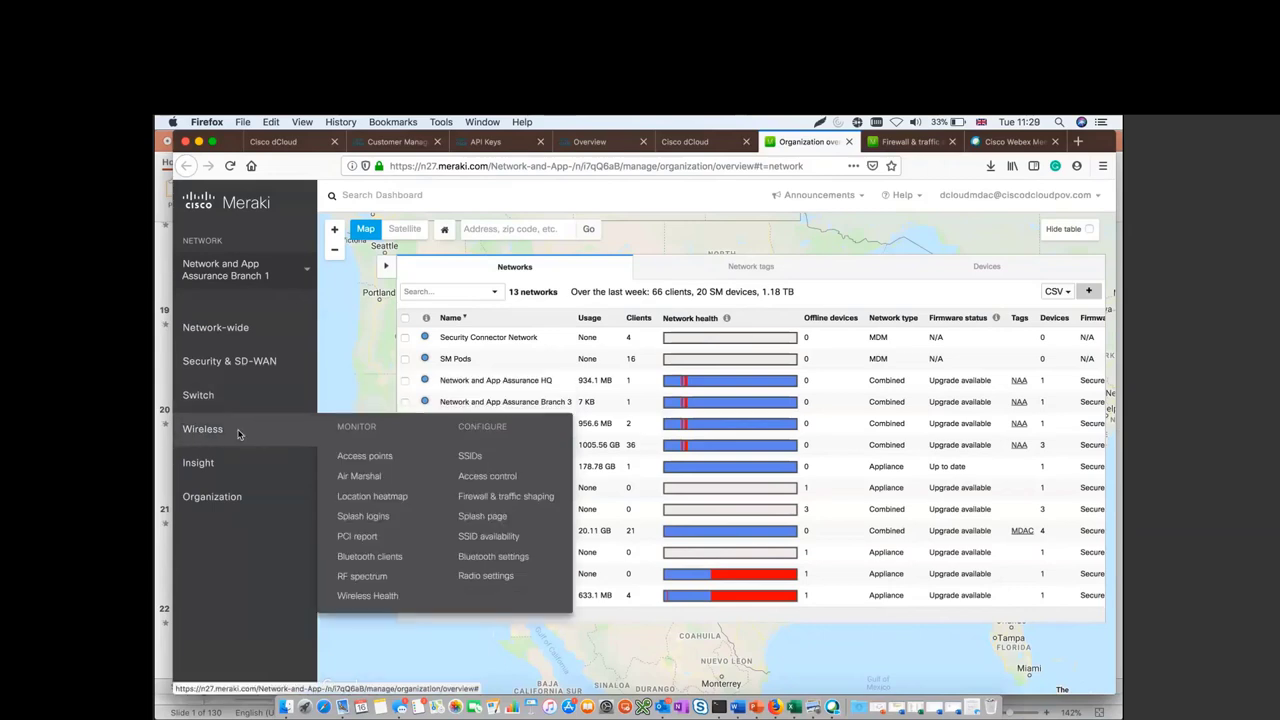
{"action": "left_click", "coordinate": [489, 504]}
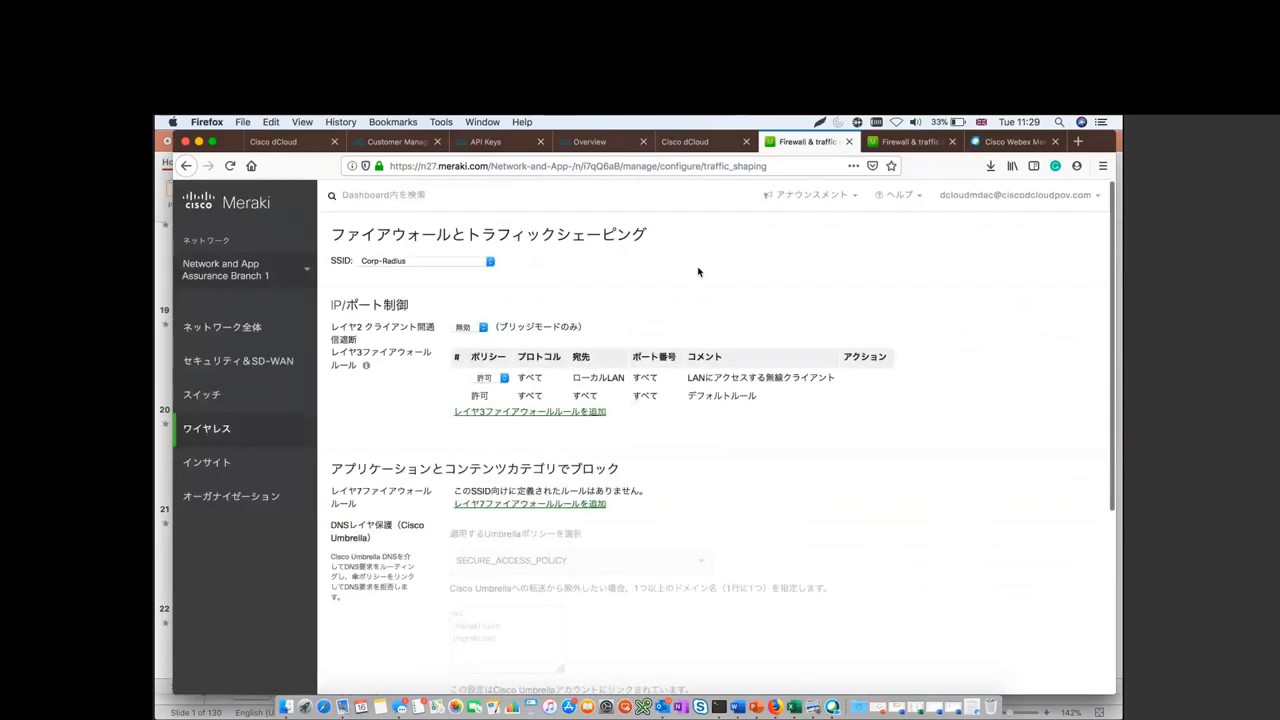
Close the Japanese-language page and review the Cisco Umbrella DNS layer protection settings for SSID Corp-Radius on the English page
{"action": "left_click", "coordinate": [897, 196]}
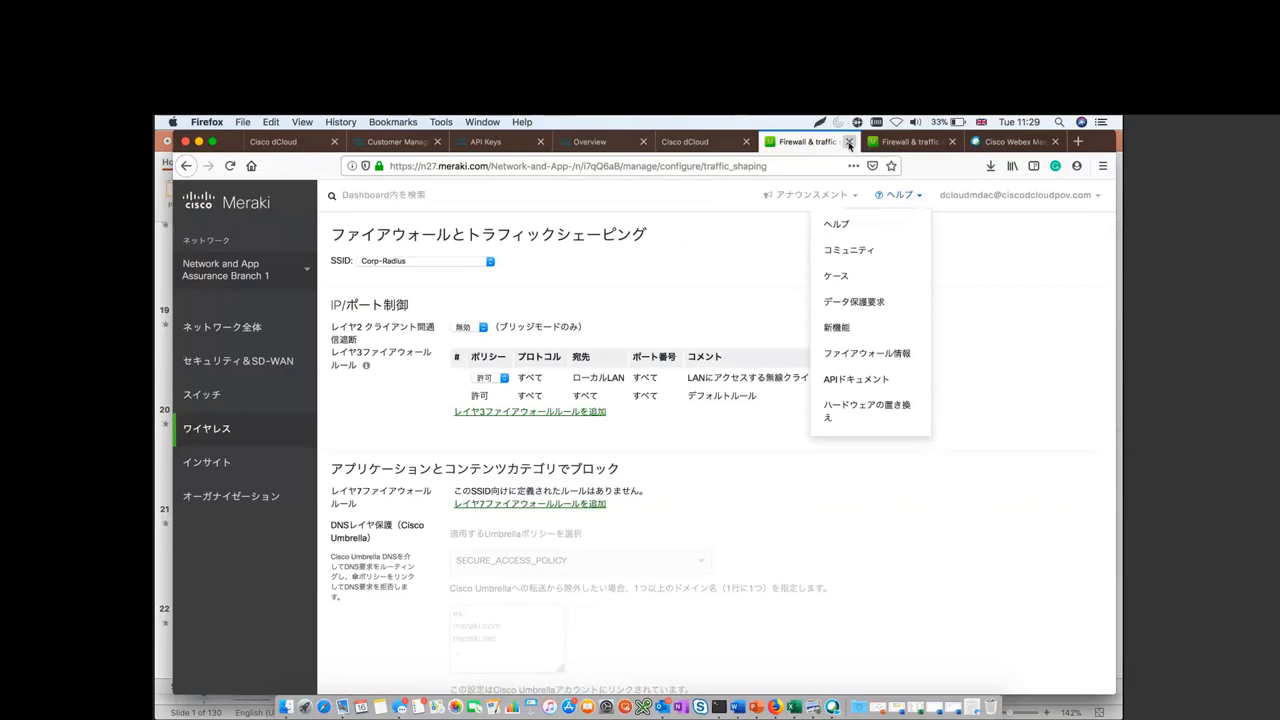
{"action": "left_click", "coordinate": [849, 142]}
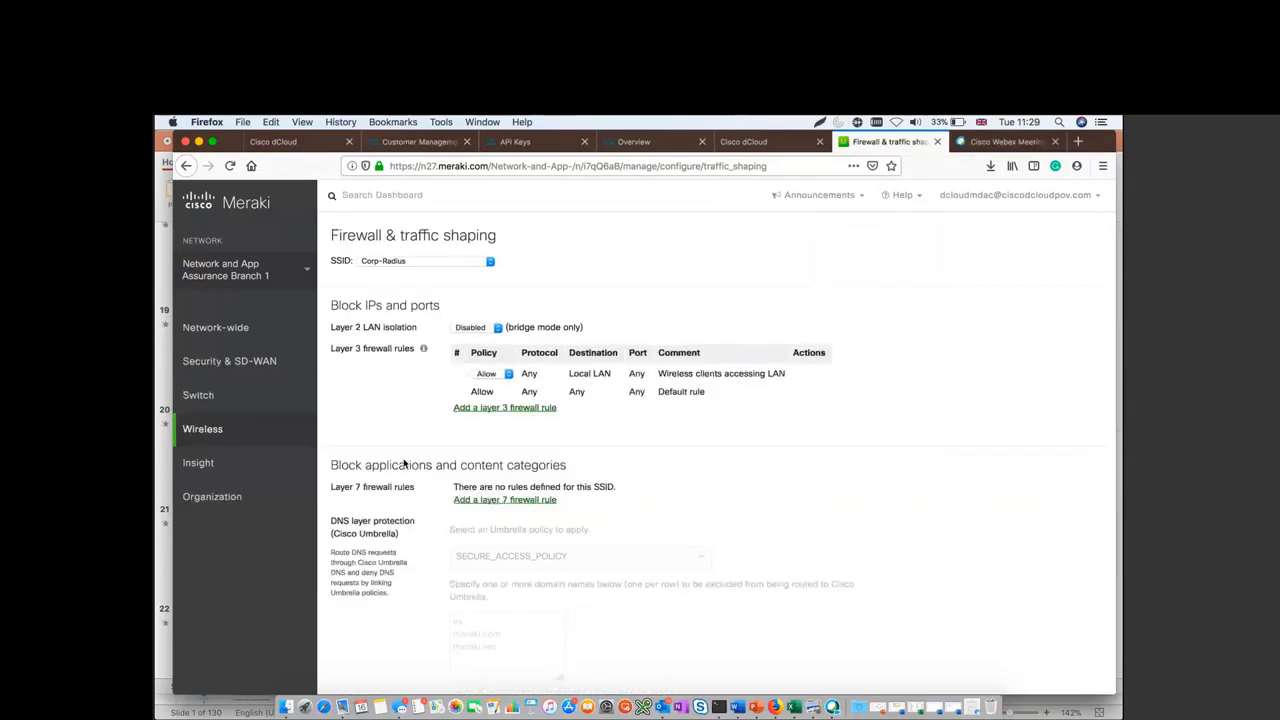
{"action": "scroll", "coordinate": [404, 463], "scroll_direction": "down", "scroll_amount": 5}
{"action": "scroll", "coordinate": [404, 463], "scroll_direction": "up", "scroll_amount": 5}
{"action": "right_click", "coordinate": [628, 612]}
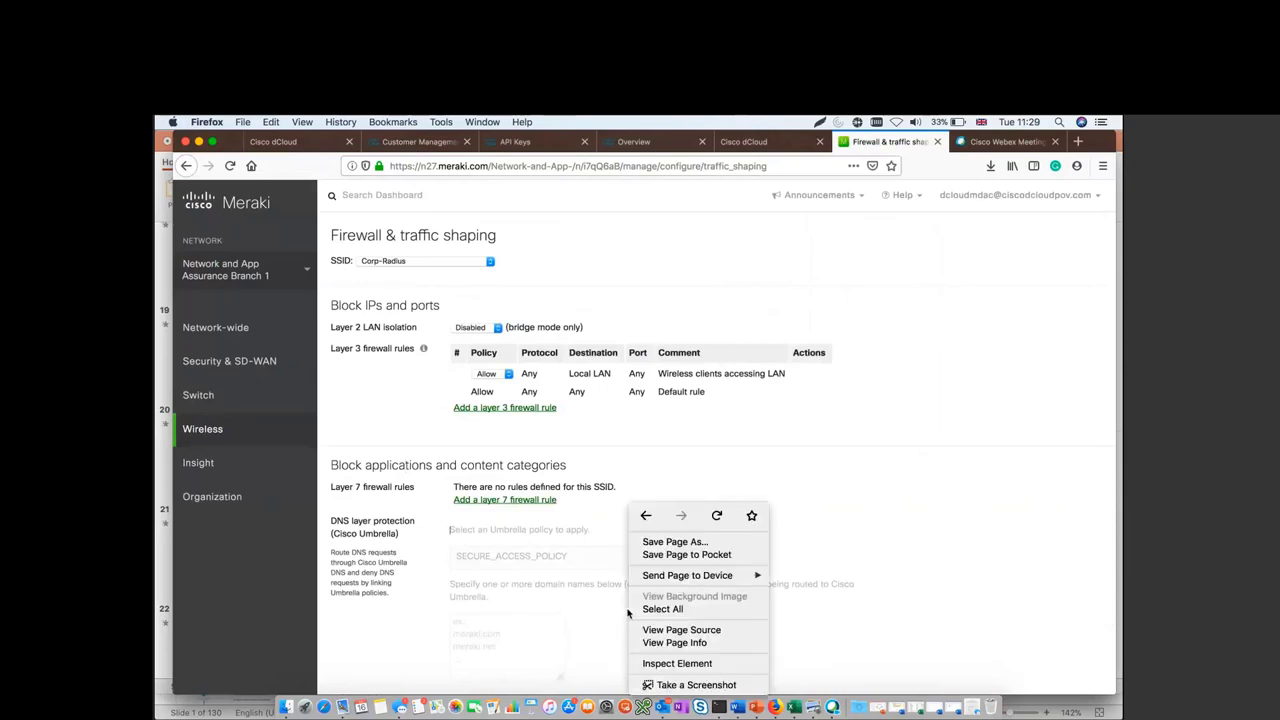
{"action": "left_click", "coordinate": [600, 593]}
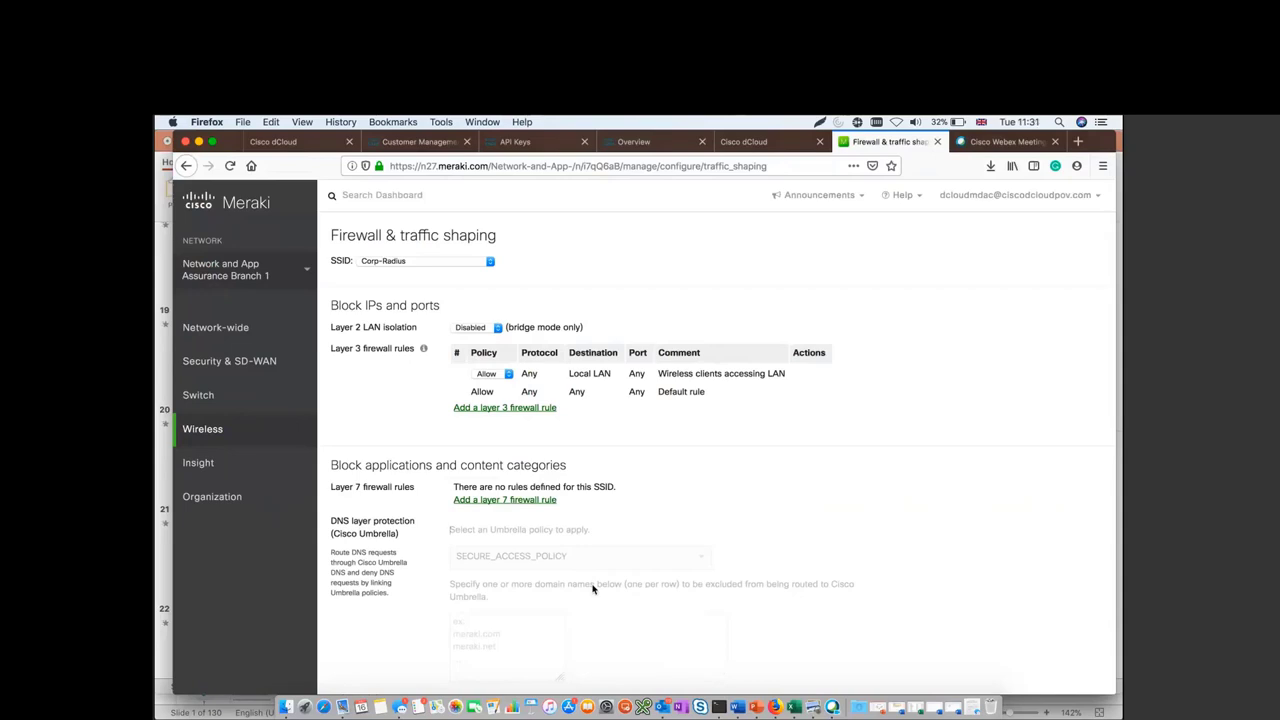
{"action": "scroll", "coordinate": [580, 658], "scroll_direction": "down", "scroll_amount": 3}
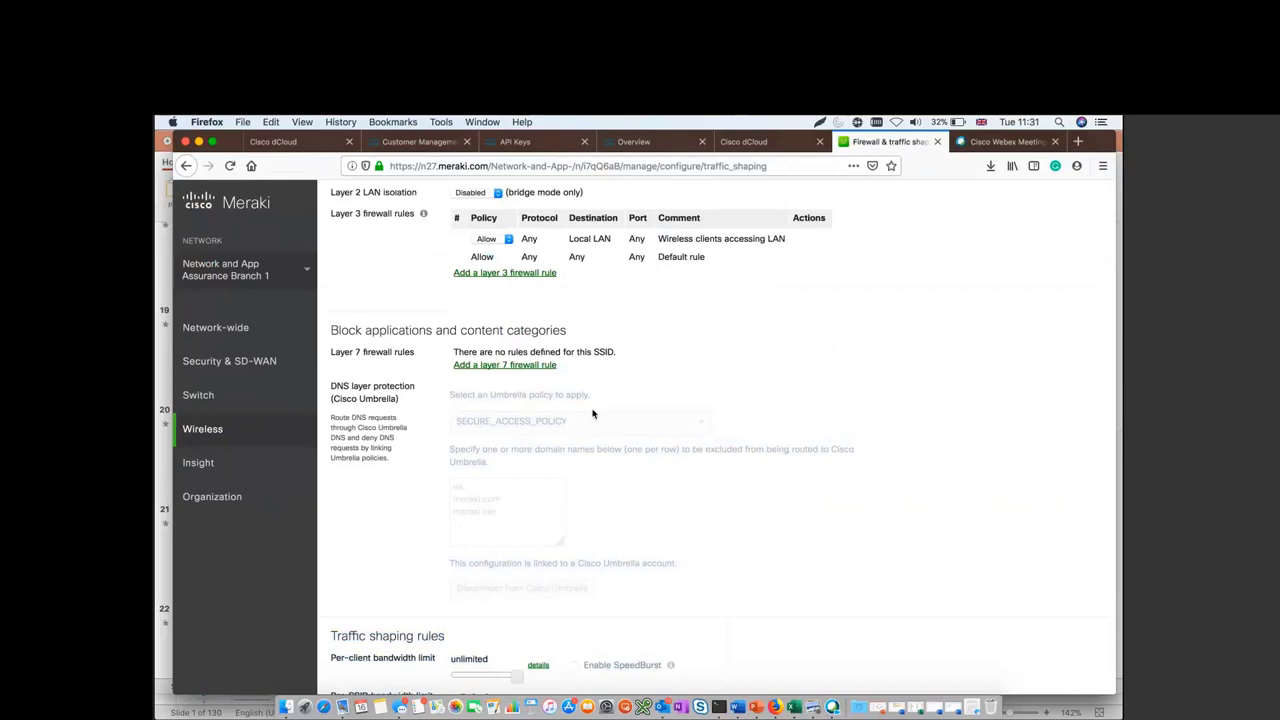
Display the firewall settings for SSID Corp-PSK and for NAA Corporate Legacy to compare their DNS layer protection options
{"action": "left_click_drag", "start_coordinate": [369, 328], "coordinate": [474, 262]}
{"action": "left_click", "coordinate": [474, 262]}
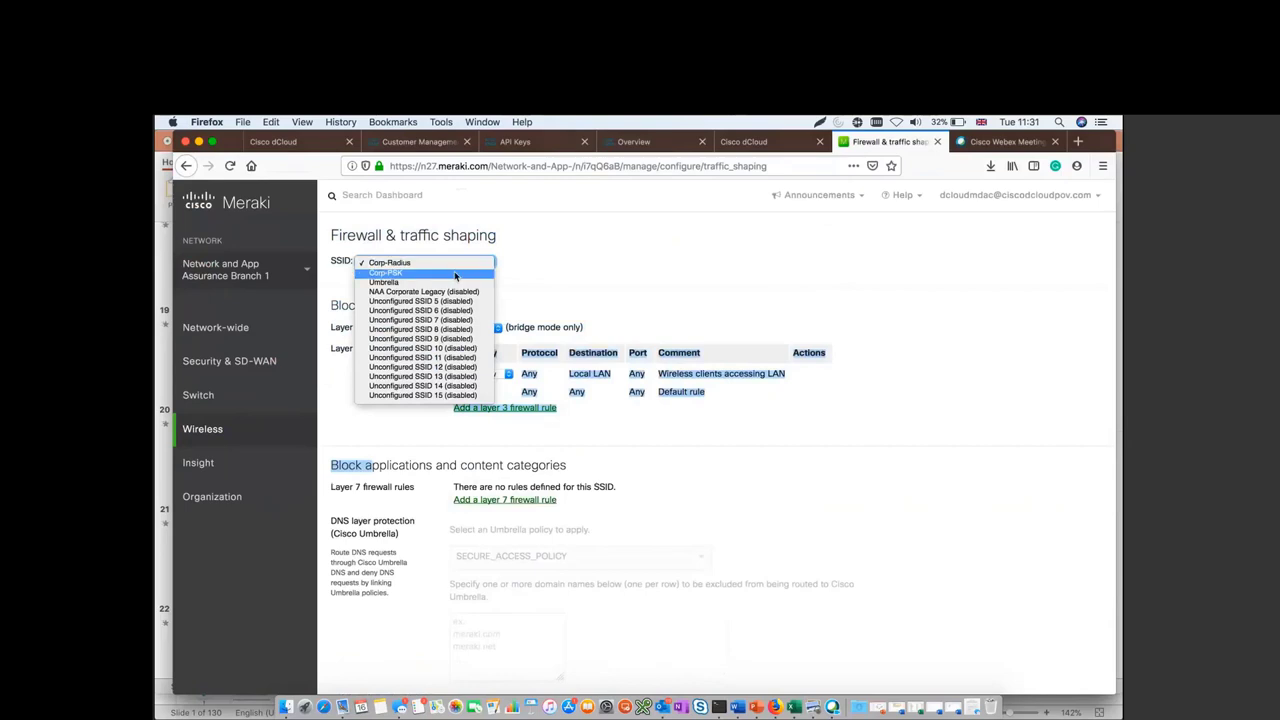
{"action": "left_click", "coordinate": [456, 274]}
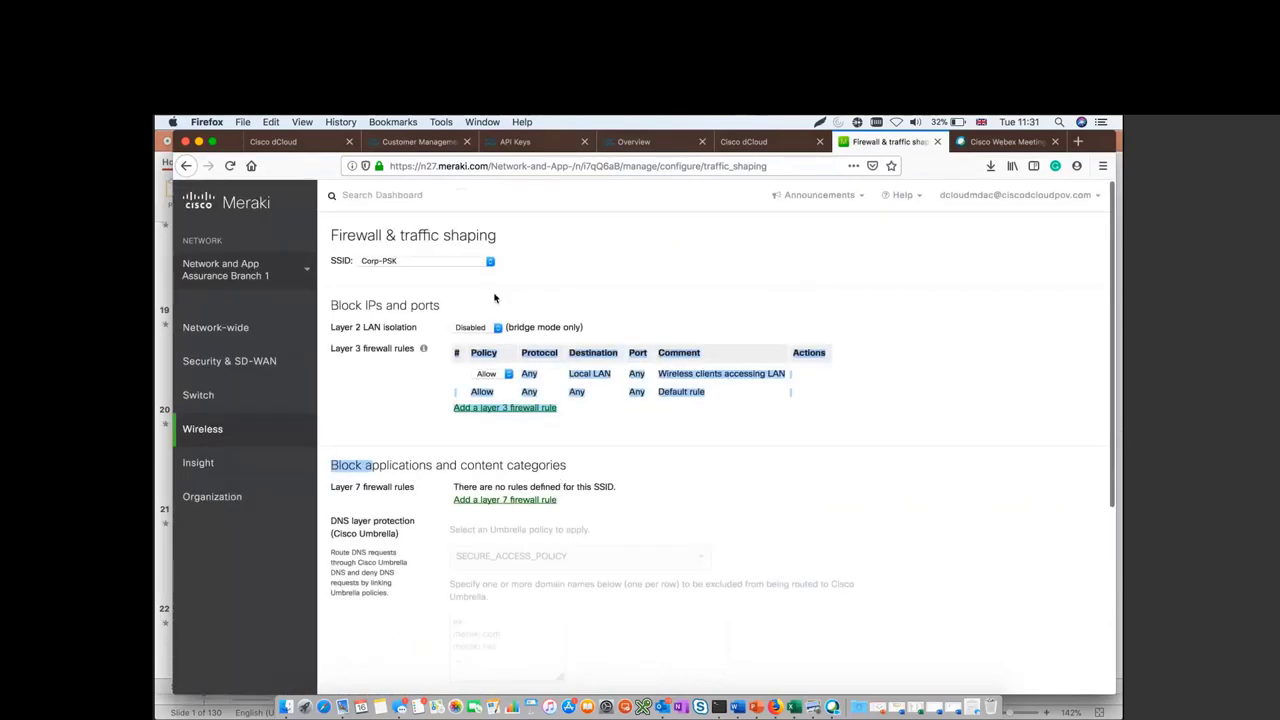
{"action": "left_click", "coordinate": [429, 261]}
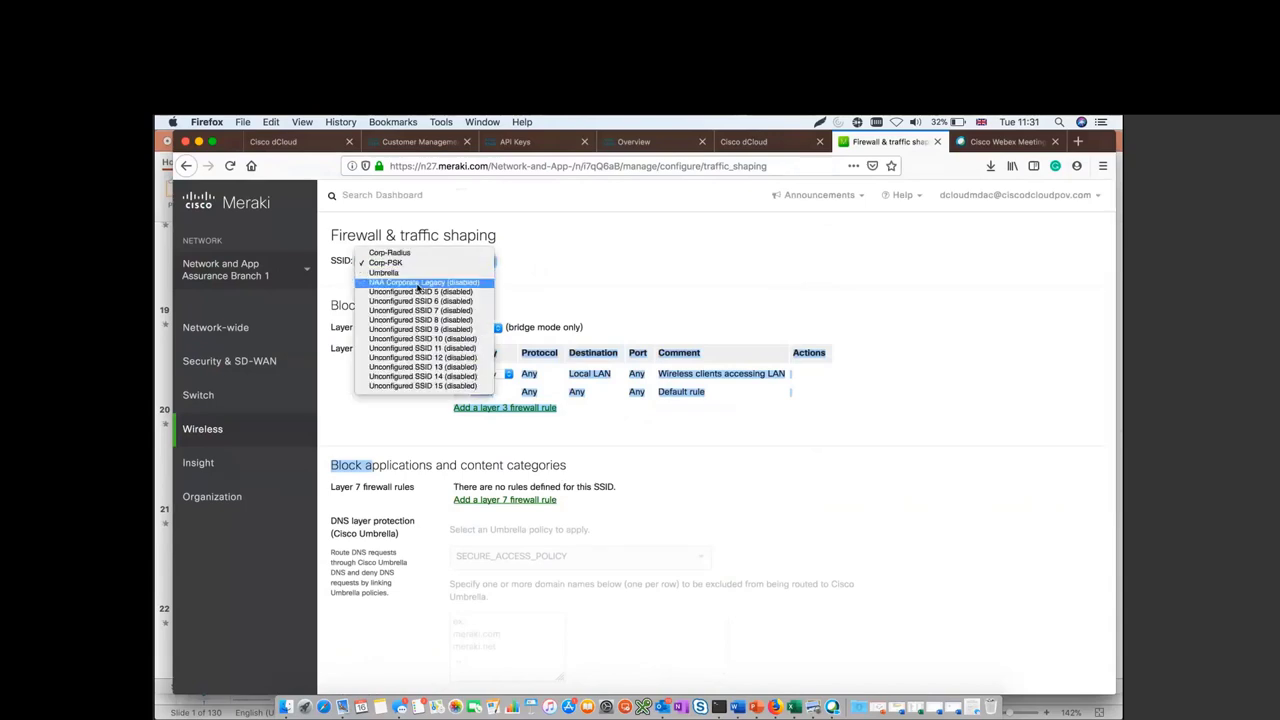
{"action": "left_click", "coordinate": [420, 286]}
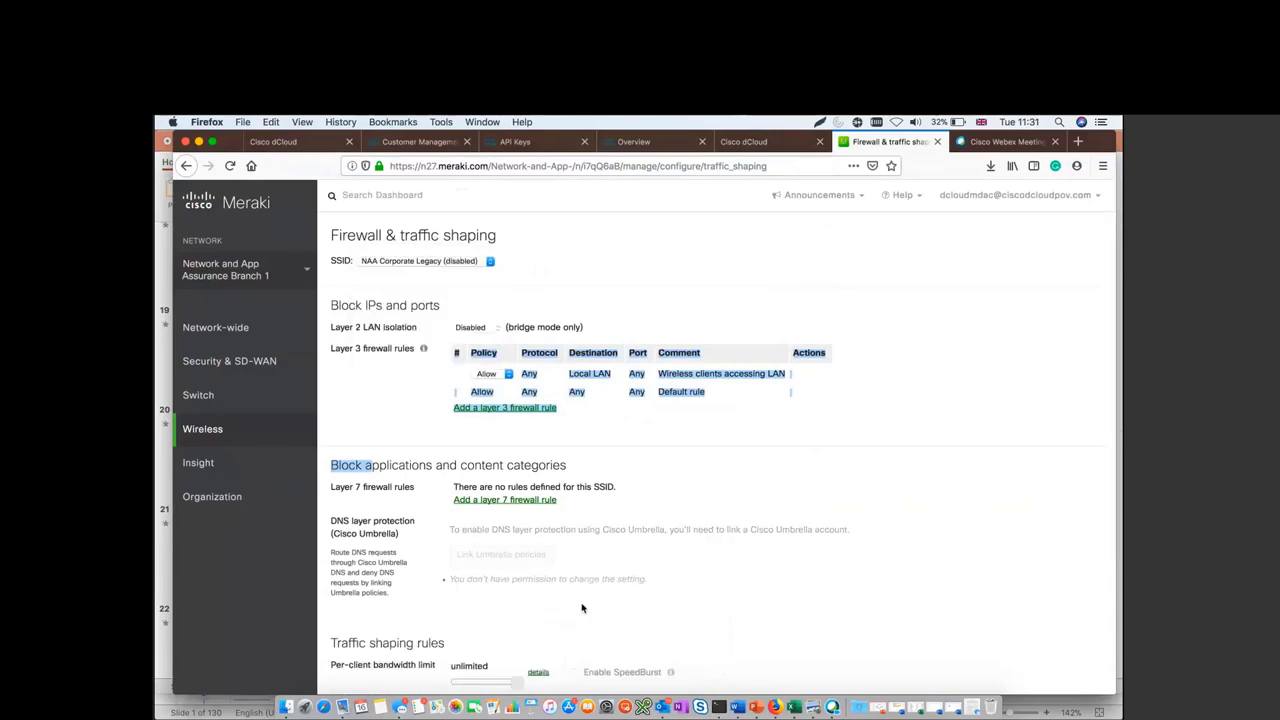
{"action": "left_click", "coordinate": [601, 557]}
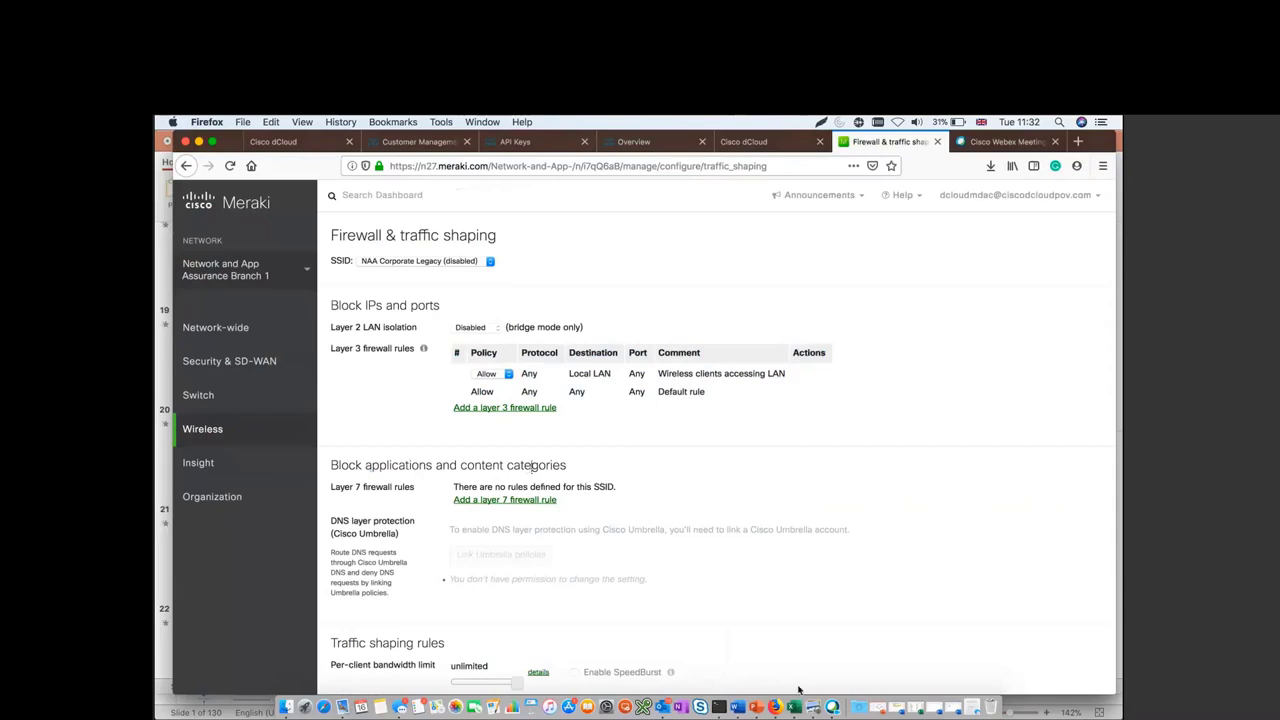
Switch to the PXOSYS-Webinar_16July2019 presentation in PowerPoint and go to slide 20, "Enterprise-wide deployment in minutes"
{"action": "left_click", "coordinate": [757, 706]}
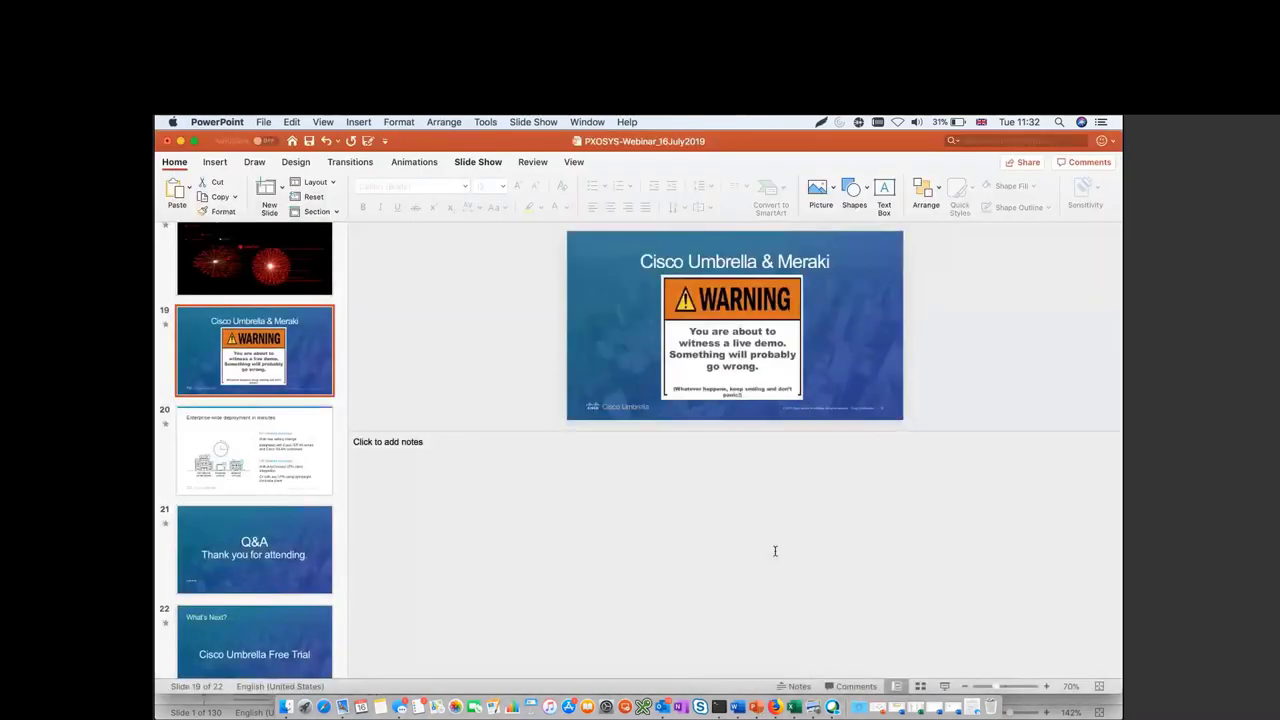
{"action": "left_click", "coordinate": [297, 474]}
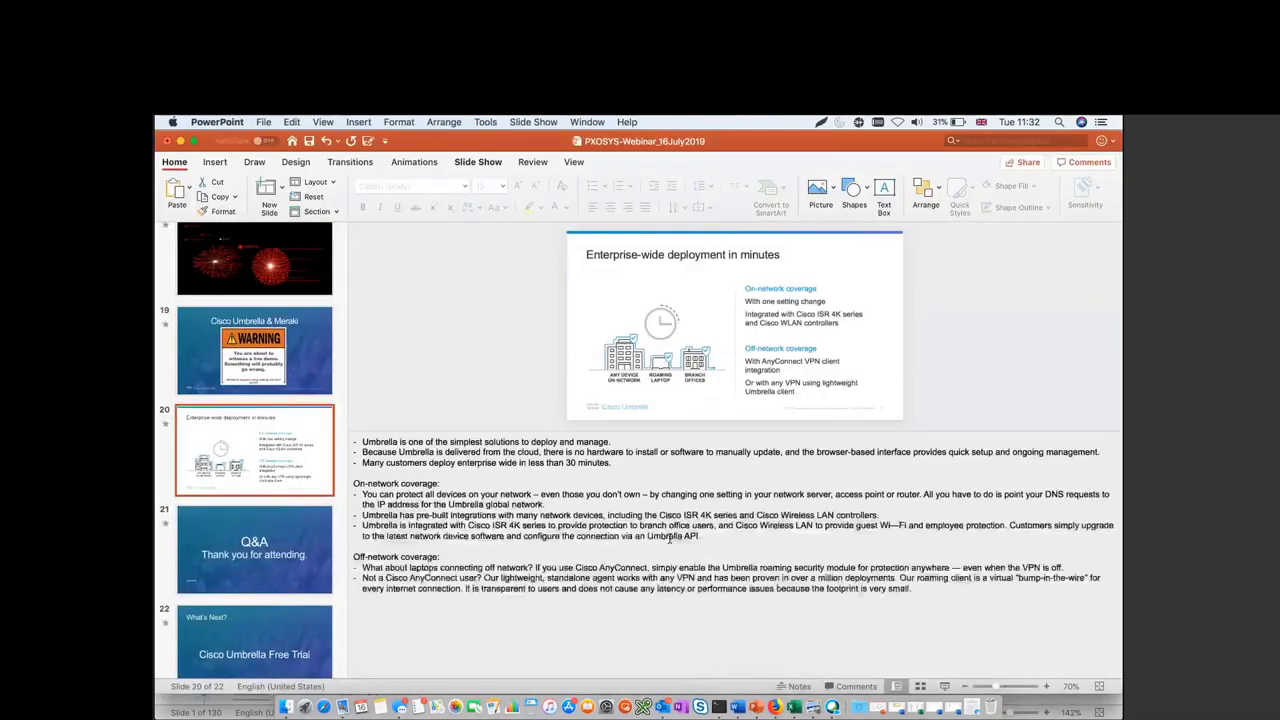